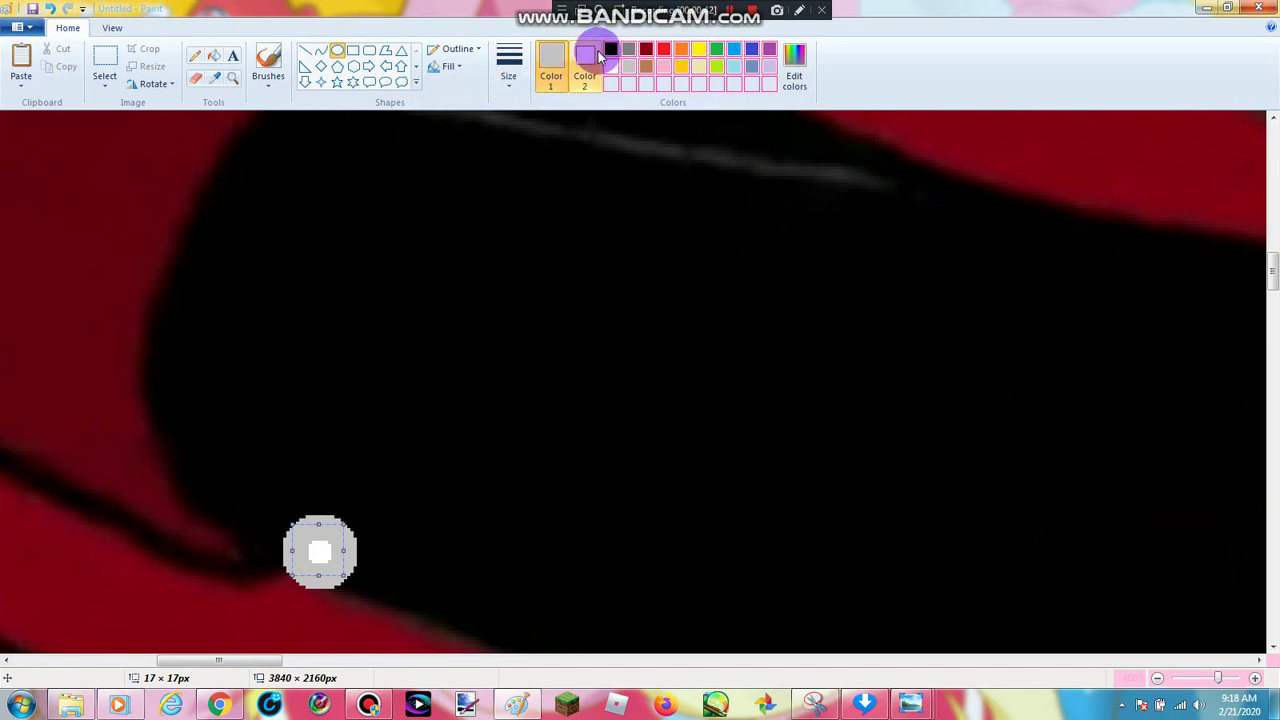
Fill the dot on the lower sleeve with light gray and draw a matching dot about 12 × 11 px at the sleeve's upper edge
{"action": "left_click", "coordinate": [628, 48]}
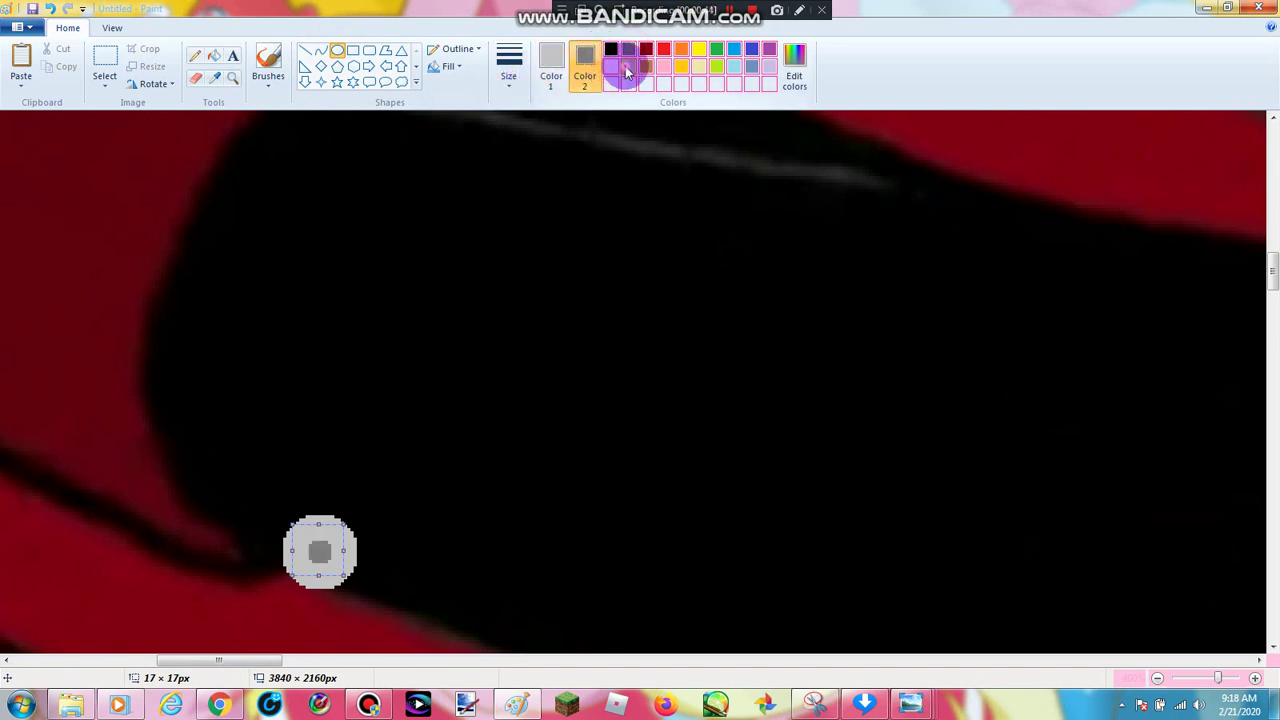
{"action": "left_click", "coordinate": [627, 67]}
{"action": "left_click_drag", "start_coordinate": [455, 141], "coordinate": [535, 212]}
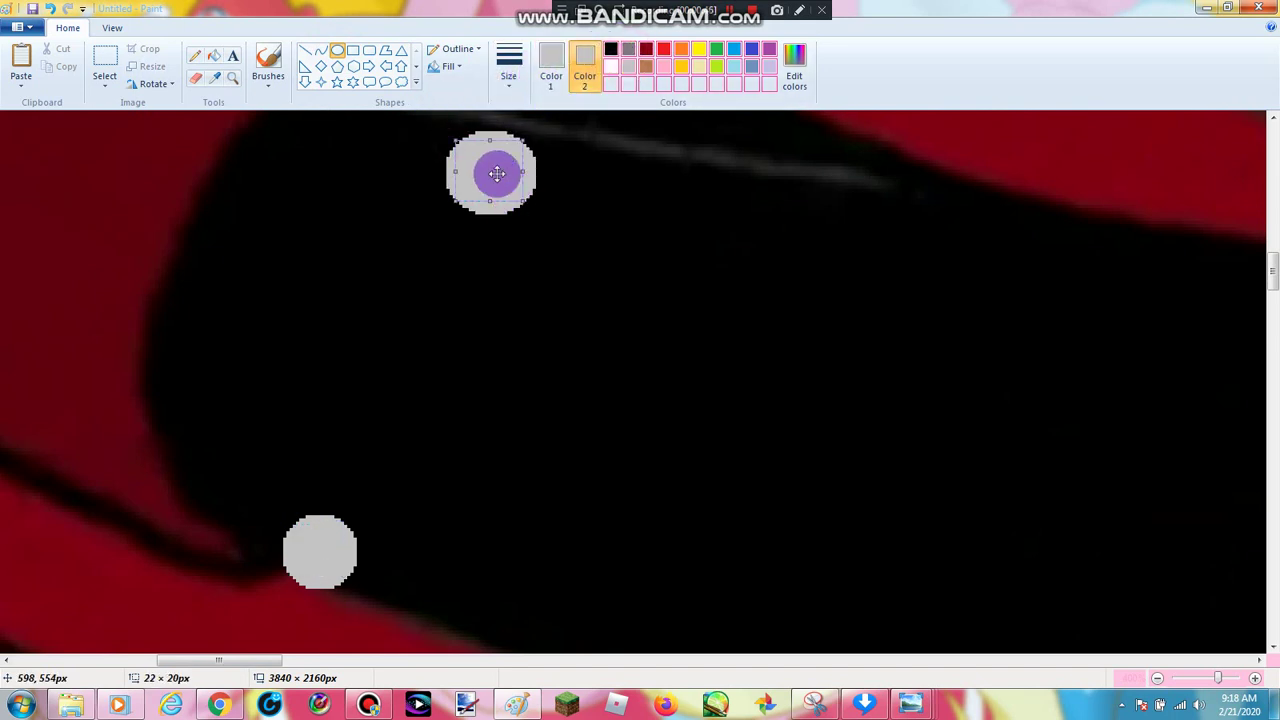
{"action": "mouse_move", "coordinate": [497, 171]}
{"action": "left_mouse_down"}
{"action": "mouse_move", "coordinate": [503, 150]}
{"action": "mouse_move", "coordinate": [489, 153]}
{"action": "left_mouse_up"}
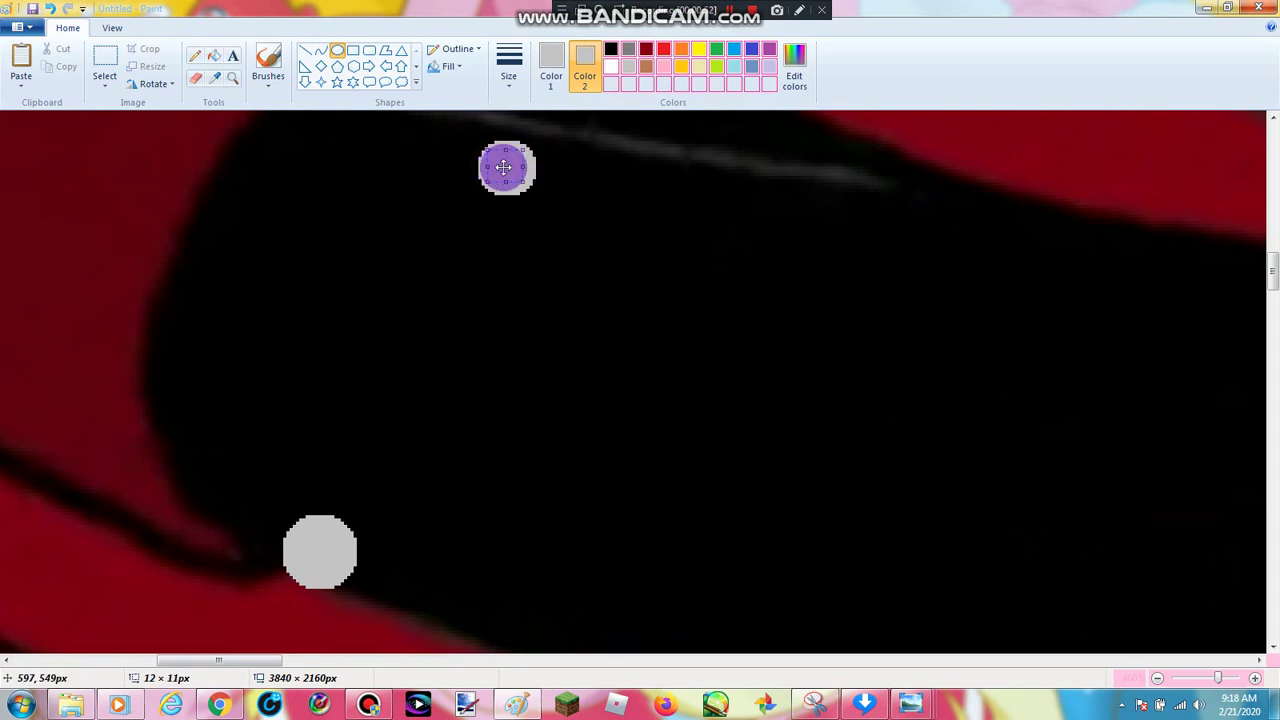
Join the two dots on the lower sleeve with a bowed light gray curve and set Color 2 to white
{"action": "mouse_move", "coordinate": [503, 167]}
{"action": "left_mouse_down"}
{"action": "mouse_move", "coordinate": [509, 148]}
{"action": "mouse_move", "coordinate": [377, 394]}
{"action": "mouse_move", "coordinate": [320, 548]}
{"action": "left_mouse_up"}
{"action": "left_click", "coordinate": [663, 143]}
{"action": "left_click_drag", "start_coordinate": [378, 305], "coordinate": [367, 340]}
{"action": "left_click", "coordinate": [737, 163]}
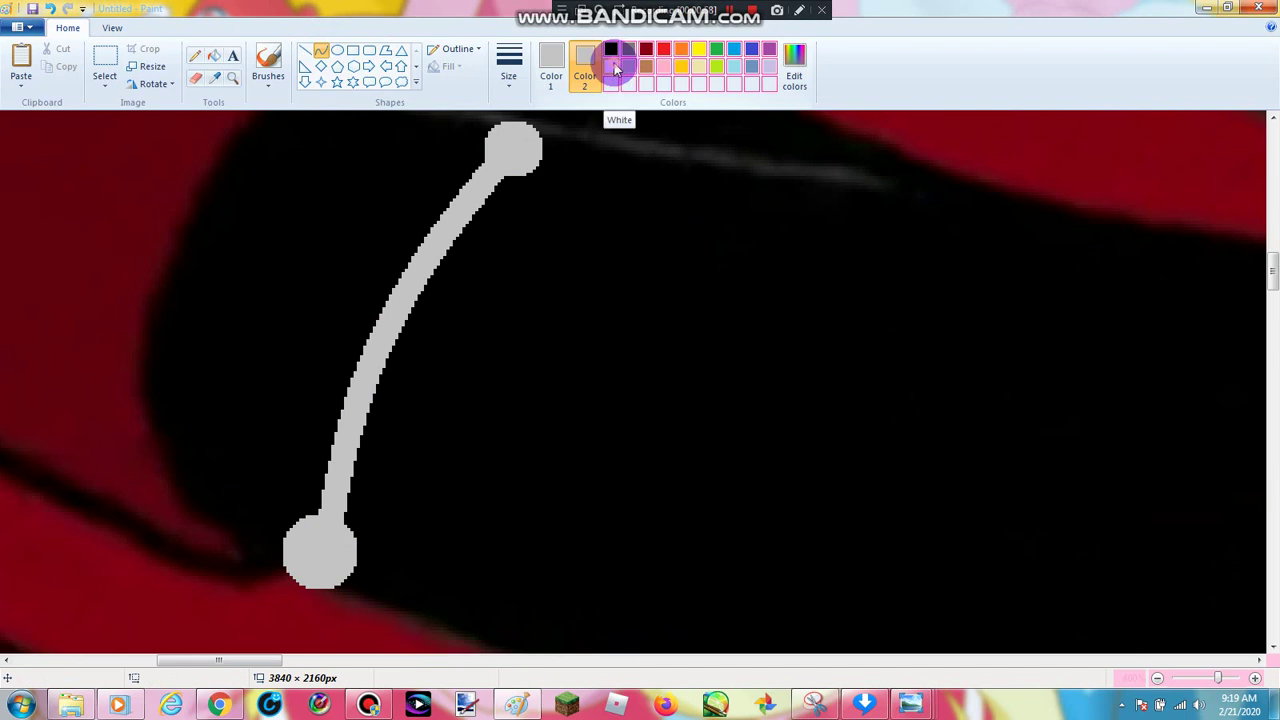
{"action": "left_click", "coordinate": [615, 66]}
{"action": "left_click", "coordinate": [551, 65]}
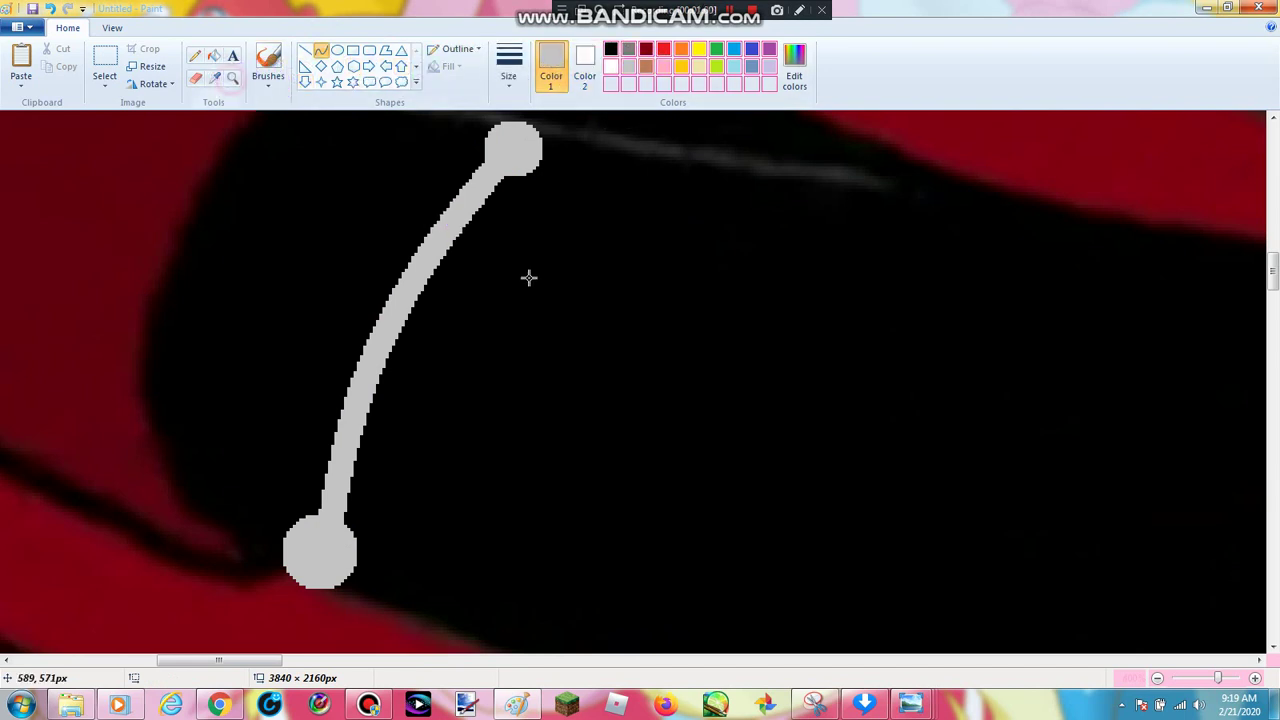
Draw a light gray filled dot about 11 × 10 px at the upper edge of the far black sleeve
{"action": "scroll", "coordinate": [372, 148], "scroll_direction": "up", "scroll_amount": 3}
{"action": "left_click", "coordinate": [236, 82]}
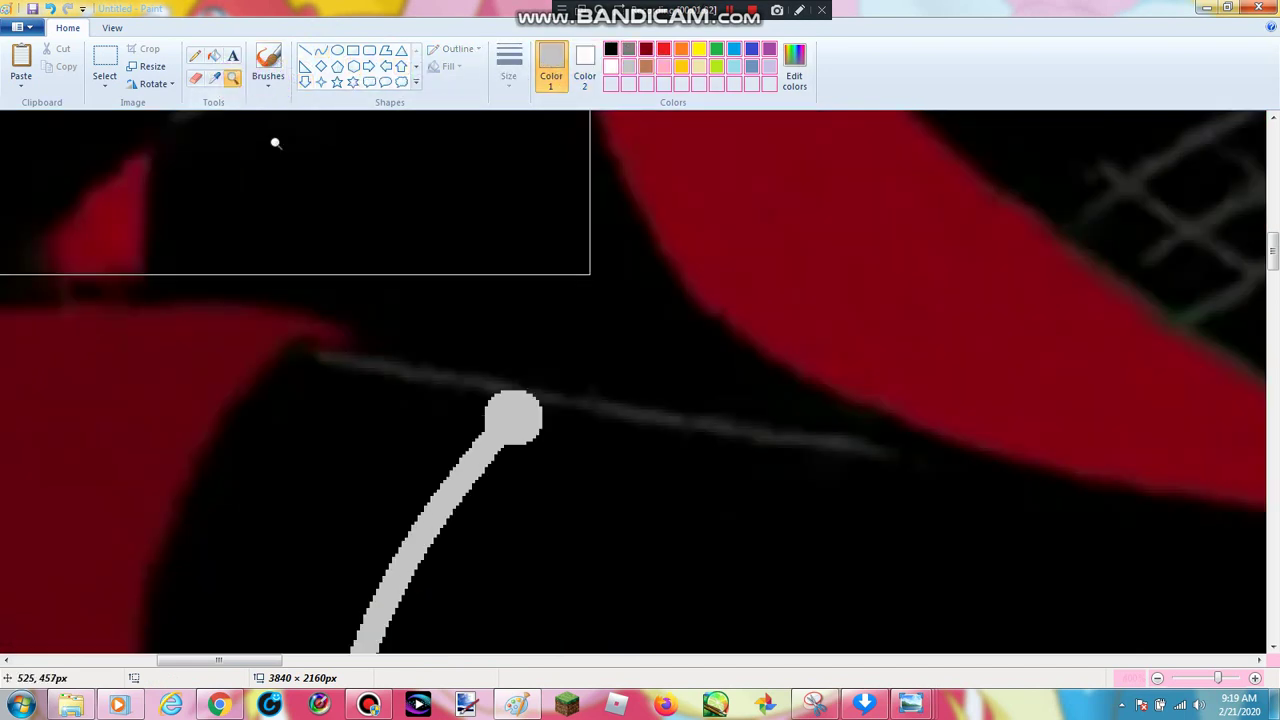
{"action": "right_click", "coordinate": [274, 137]}
{"action": "left_click", "coordinate": [72, 212]}
{"action": "left_click", "coordinate": [72, 220]}
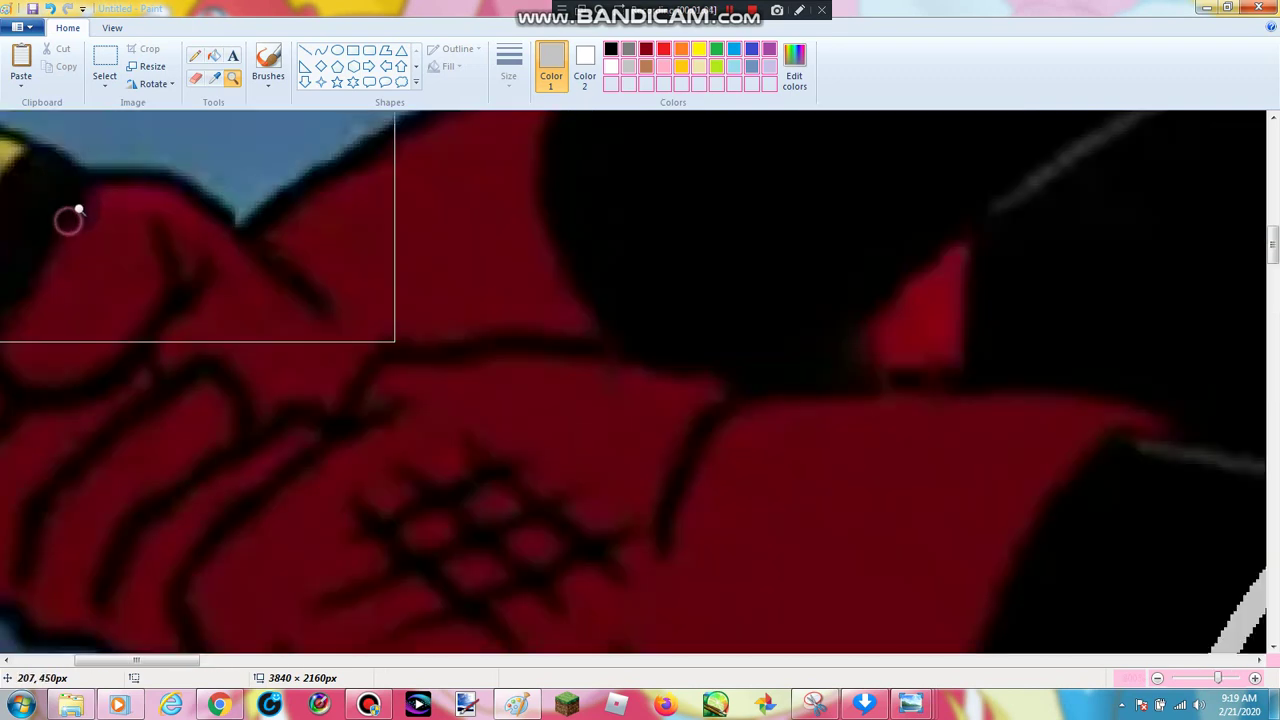
{"action": "right_click", "coordinate": [274, 222]}
{"action": "right_click", "coordinate": [274, 222]}
{"action": "left_click", "coordinate": [466, 268]}
{"action": "left_click", "coordinate": [478, 269]}
{"action": "left_click", "coordinate": [378, 297]}
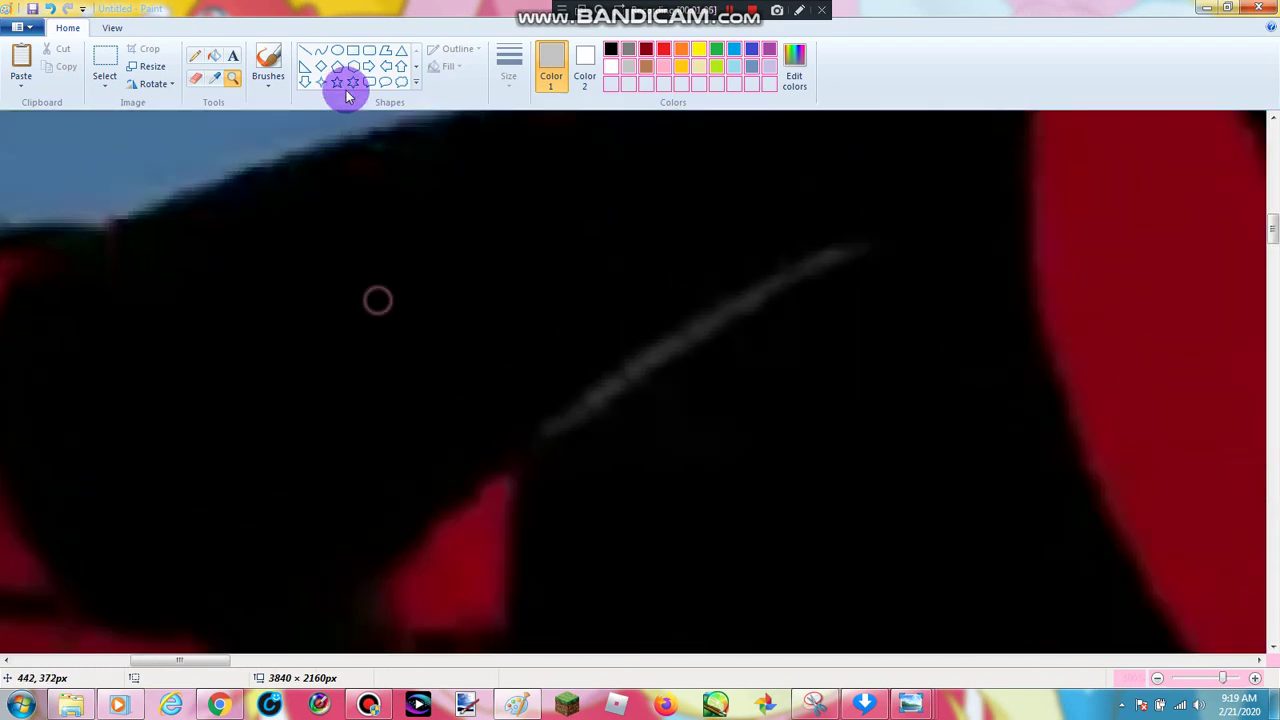
{"action": "left_click", "coordinate": [337, 50]}
{"action": "left_click", "coordinate": [585, 70]}
{"action": "left_click", "coordinate": [626, 70]}
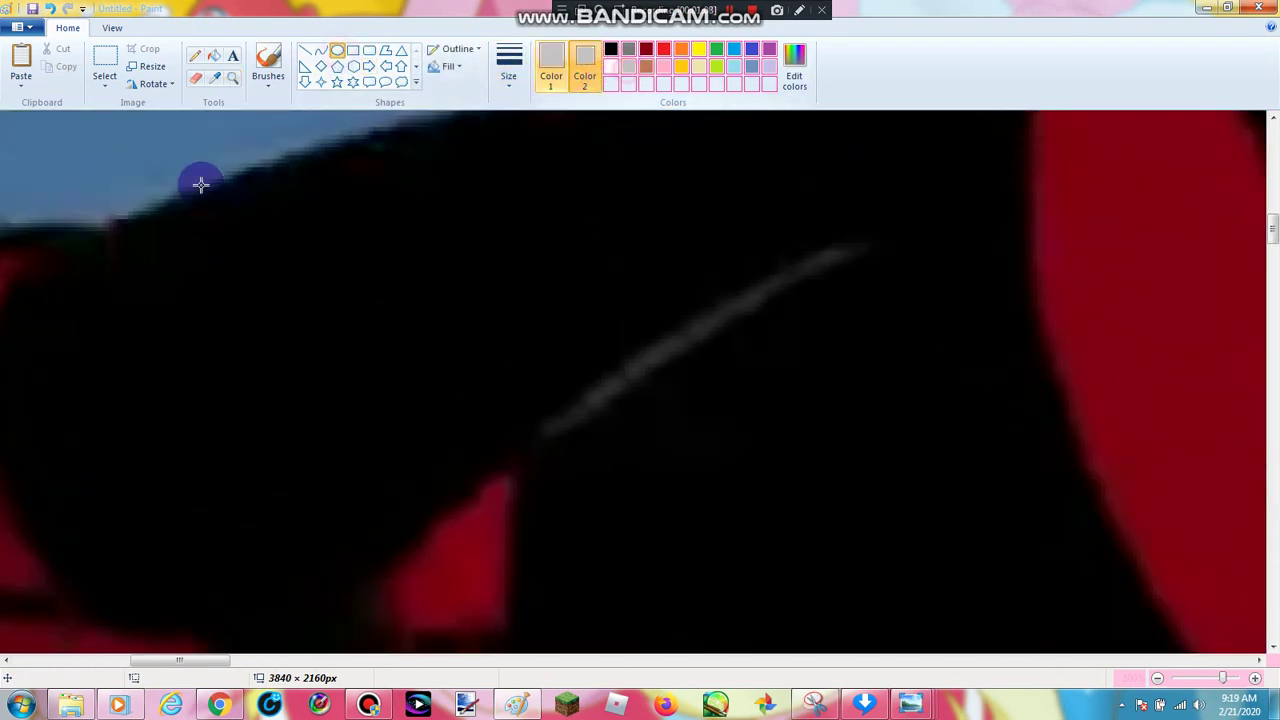
{"action": "left_click_drag", "start_coordinate": [199, 149], "coordinate": [237, 200]}
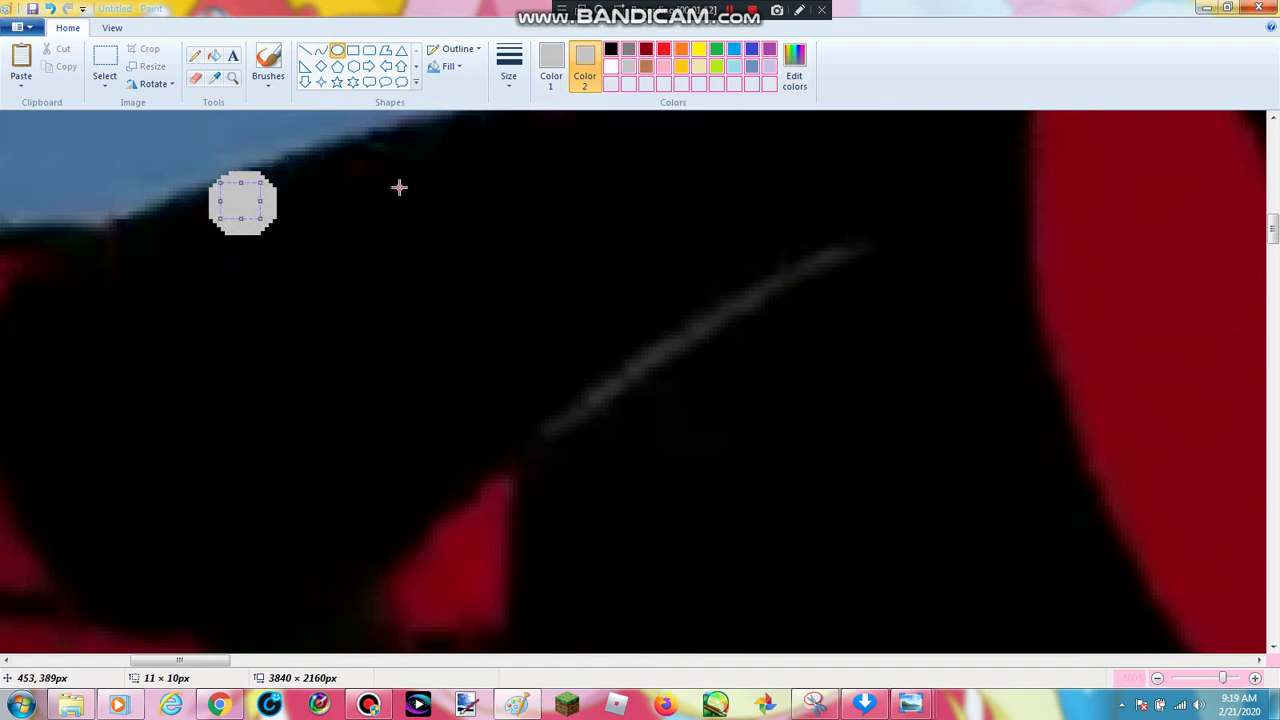
Add a light gray dot about 9 × 9 px at the far sleeve's lower edge and join both dots with a bowed curve
{"action": "left_click_drag", "start_coordinate": [380, 386], "coordinate": [426, 438]}
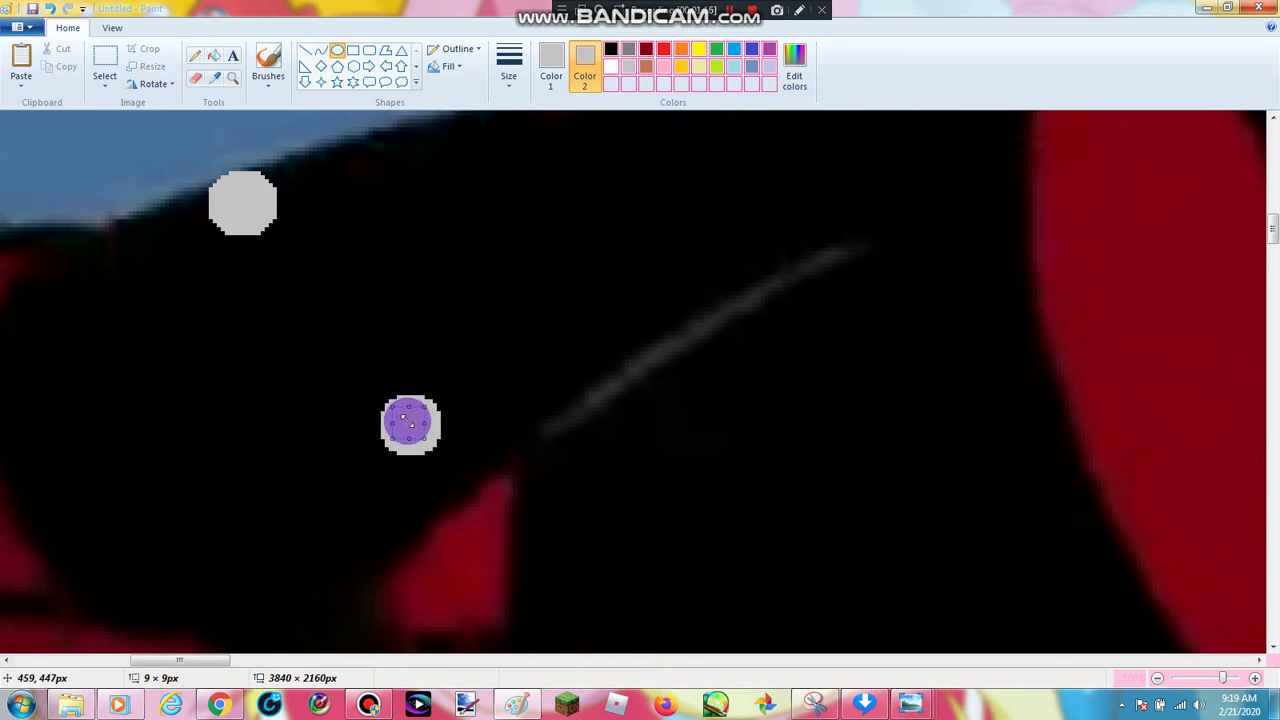
{"action": "left_click_drag", "start_coordinate": [409, 424], "coordinate": [444, 486]}
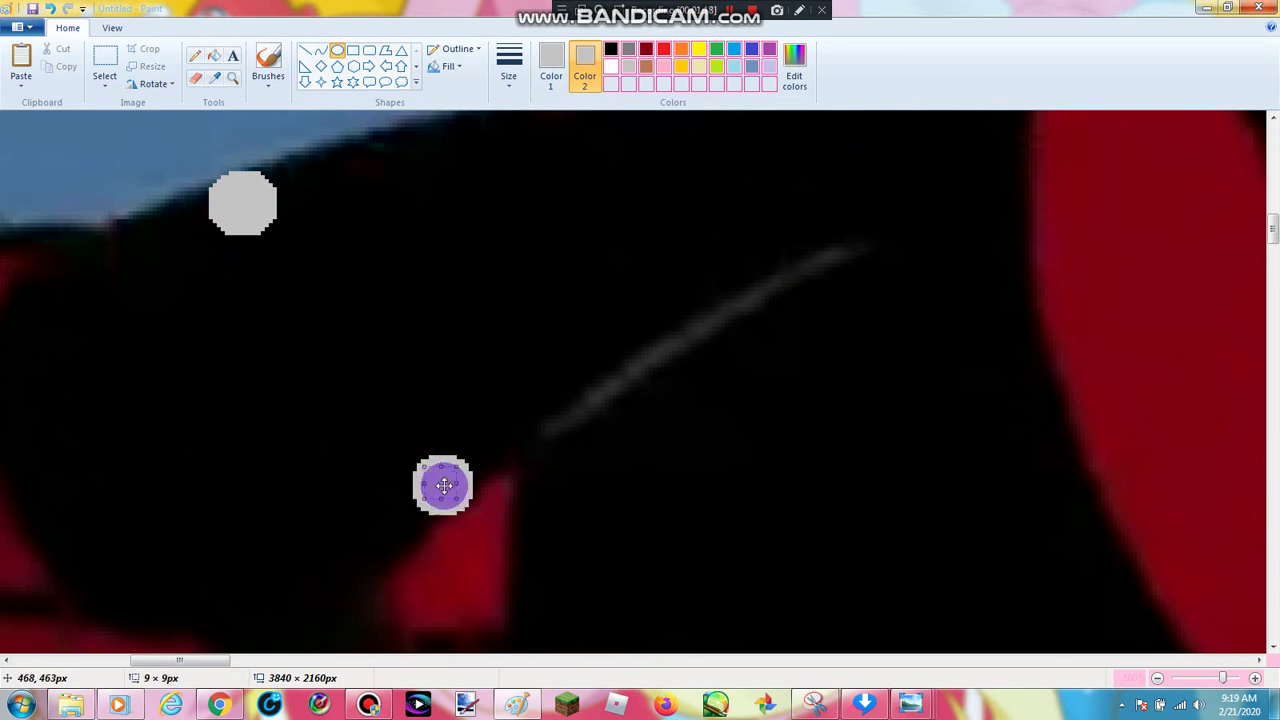
{"action": "left_click", "coordinate": [327, 49]}
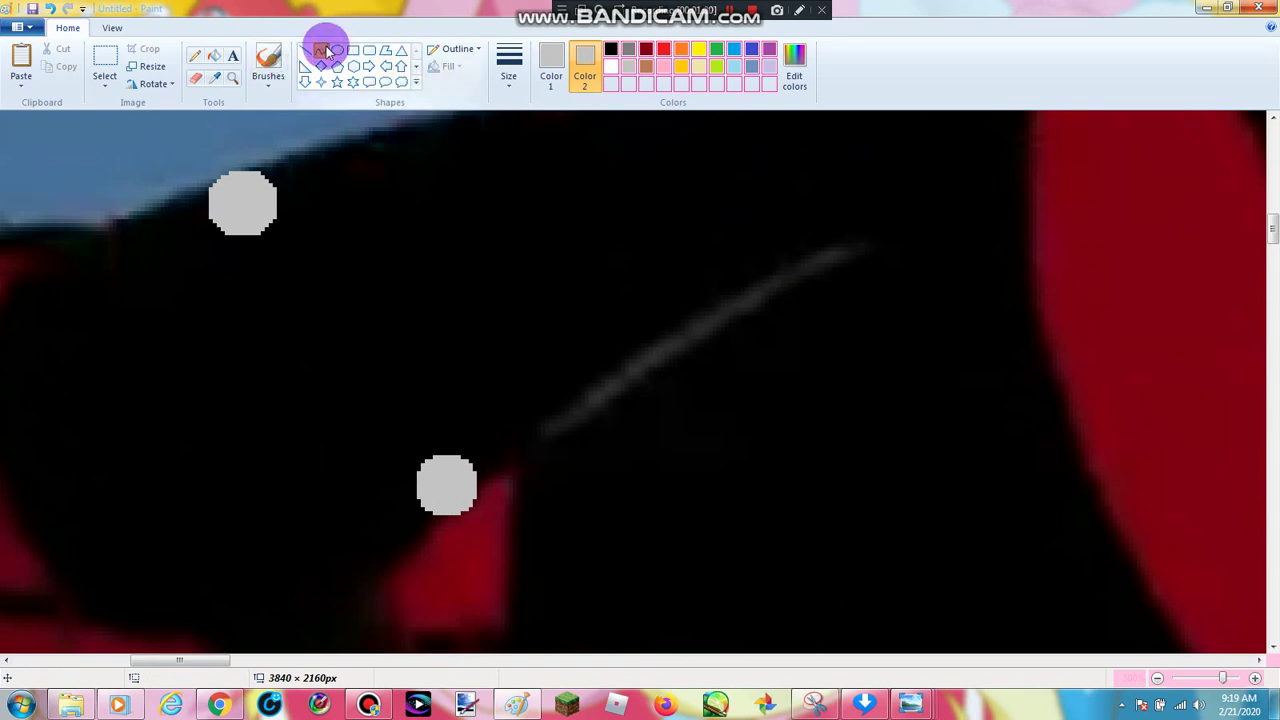
{"action": "left_click_drag", "start_coordinate": [238, 217], "coordinate": [427, 468]}
{"action": "left_click", "coordinate": [359, 326]}
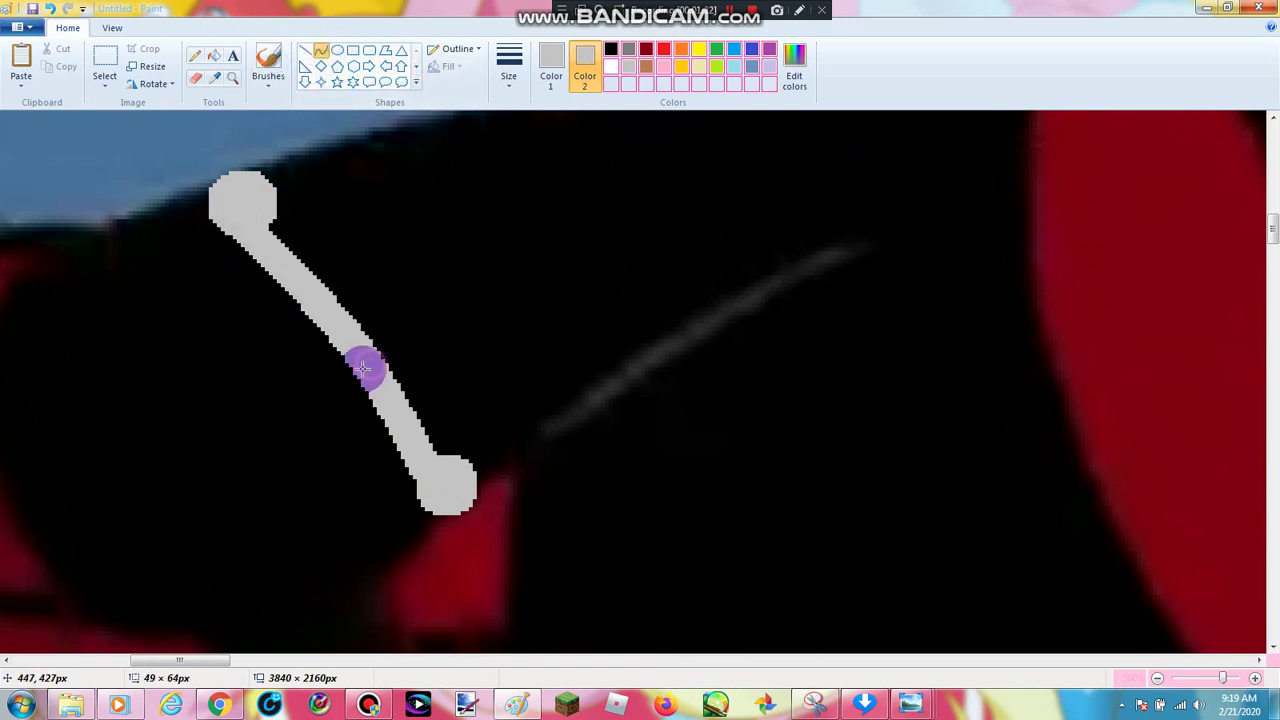
{"action": "left_click", "coordinate": [363, 366]}
{"action": "left_click", "coordinate": [481, 231]}
Outline the face with its eyes and mouth using a free-form selection and delete it
{"action": "left_click", "coordinate": [233, 78]}
{"action": "scroll", "coordinate": [458, 206], "scroll_direction": "up", "scroll_amount": 4}
{"action": "scroll", "coordinate": [458, 206], "scroll_direction": "down", "scroll_amount": 4}
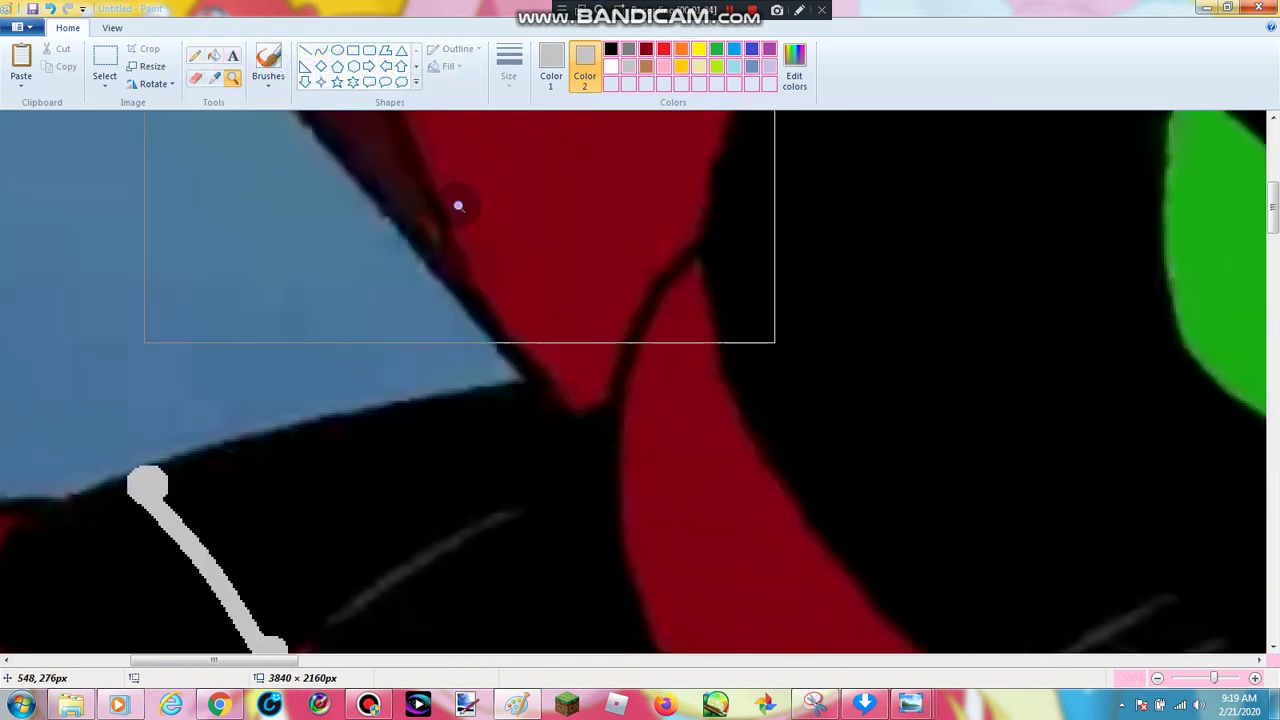
{"action": "right_click", "coordinate": [458, 206]}
{"action": "left_click", "coordinate": [114, 251]}
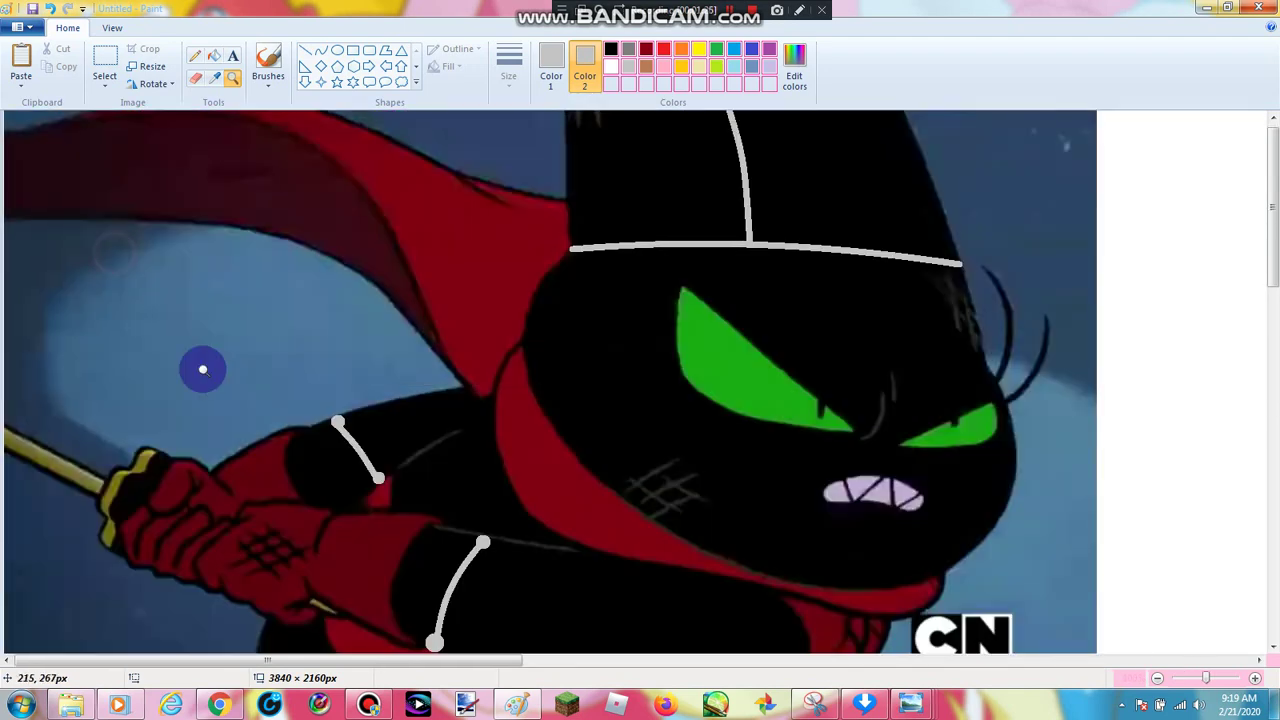
{"action": "left_click", "coordinate": [674, 417]}
{"action": "right_click", "coordinate": [474, 214]}
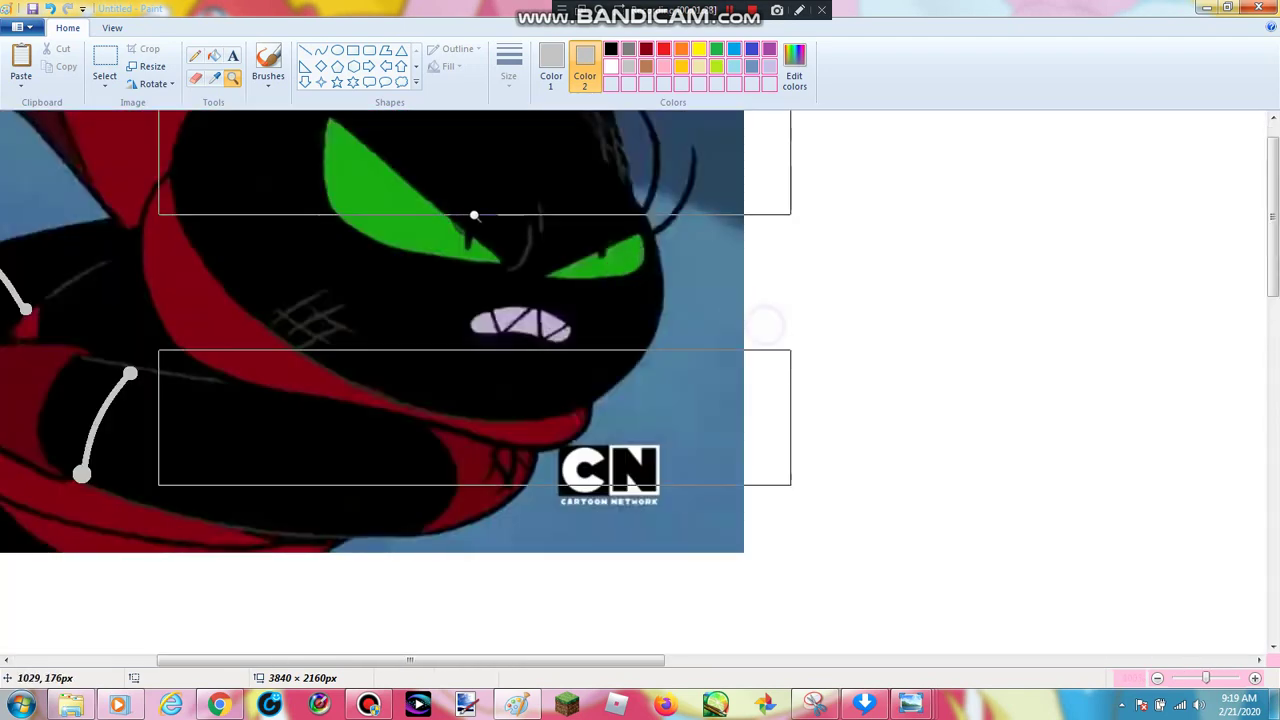
{"action": "left_click", "coordinate": [501, 414]}
{"action": "right_click", "coordinate": [368, 270]}
{"action": "scroll", "coordinate": [210, 280], "scroll_direction": "up", "scroll_amount": 2}
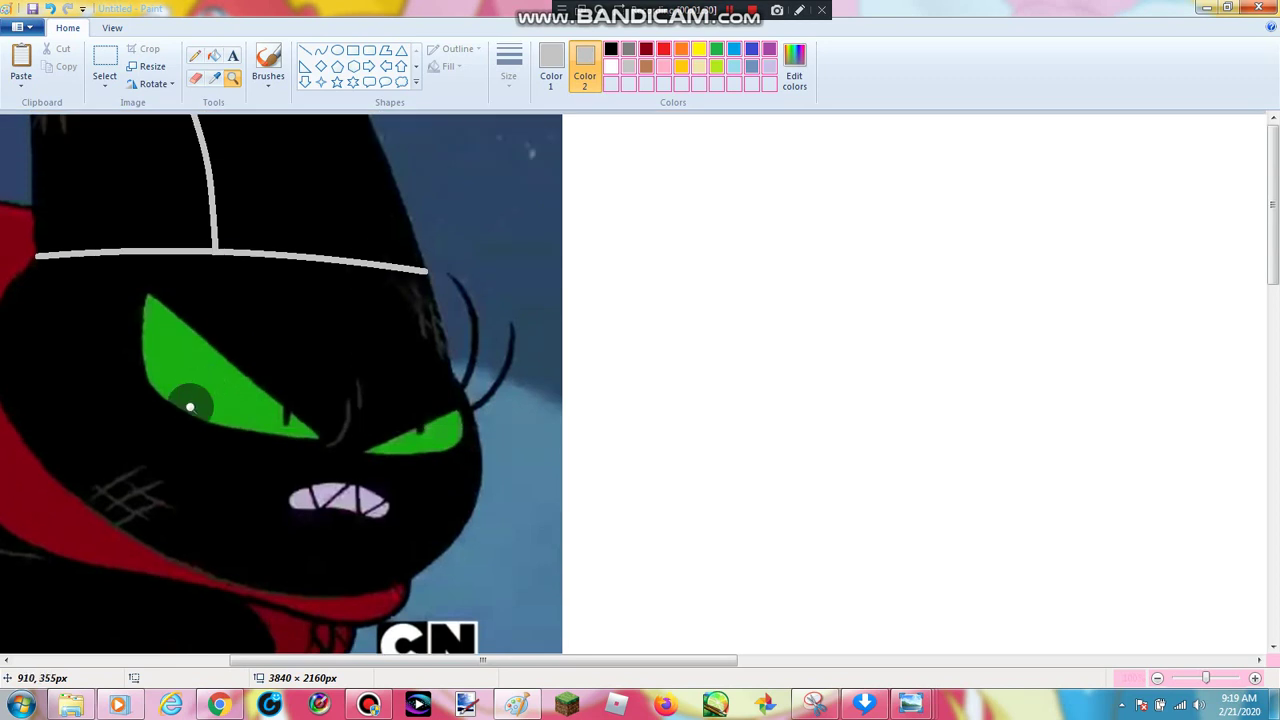
{"action": "left_click", "coordinate": [192, 403]}
{"action": "right_click", "coordinate": [350, 310]}
{"action": "left_click", "coordinate": [105, 82]}
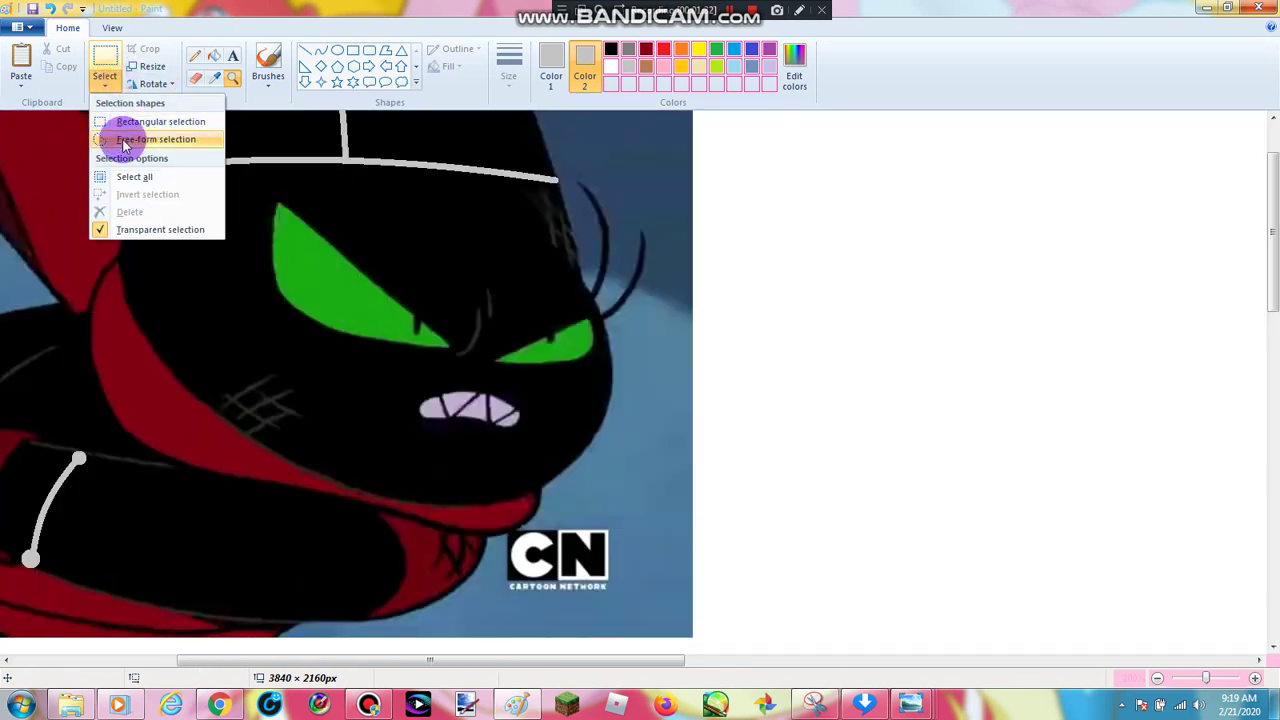
{"action": "left_click", "coordinate": [140, 139]}
{"action": "left_click_drag", "start_coordinate": [214, 224], "coordinate": [180, 295]}
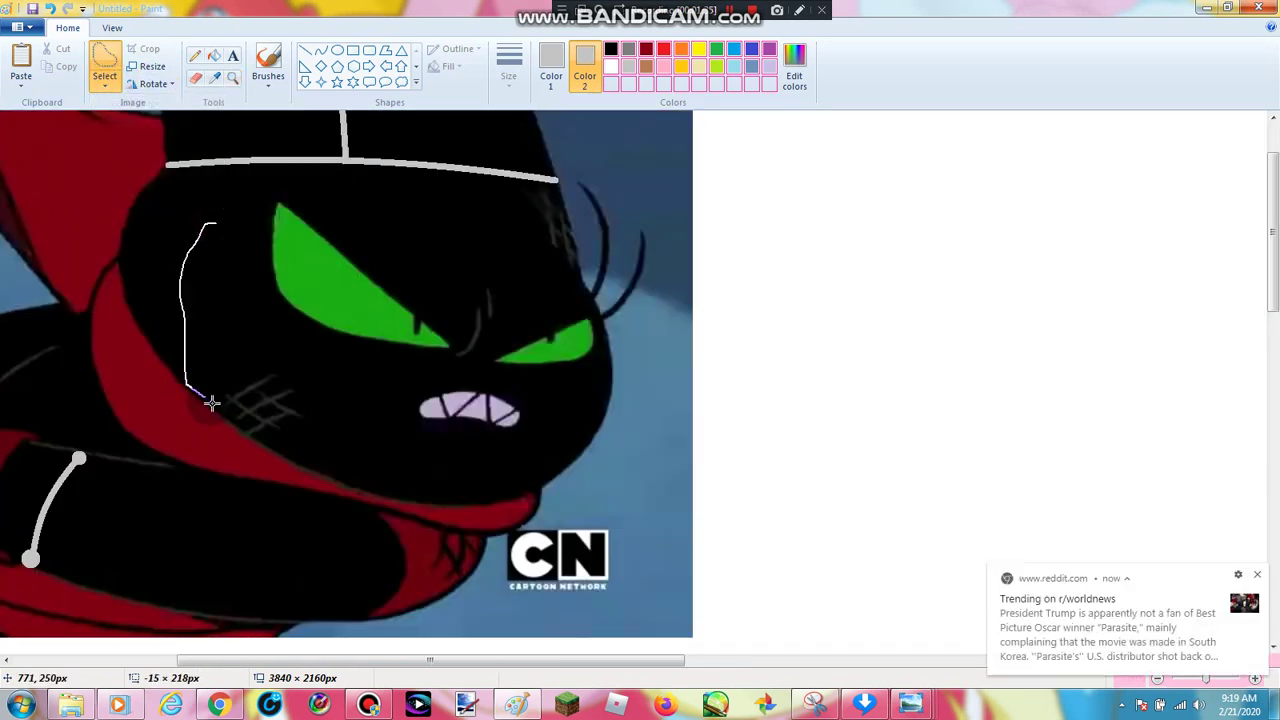
{"action": "left_click_drag", "start_coordinate": [212, 403], "coordinate": [318, 451]}
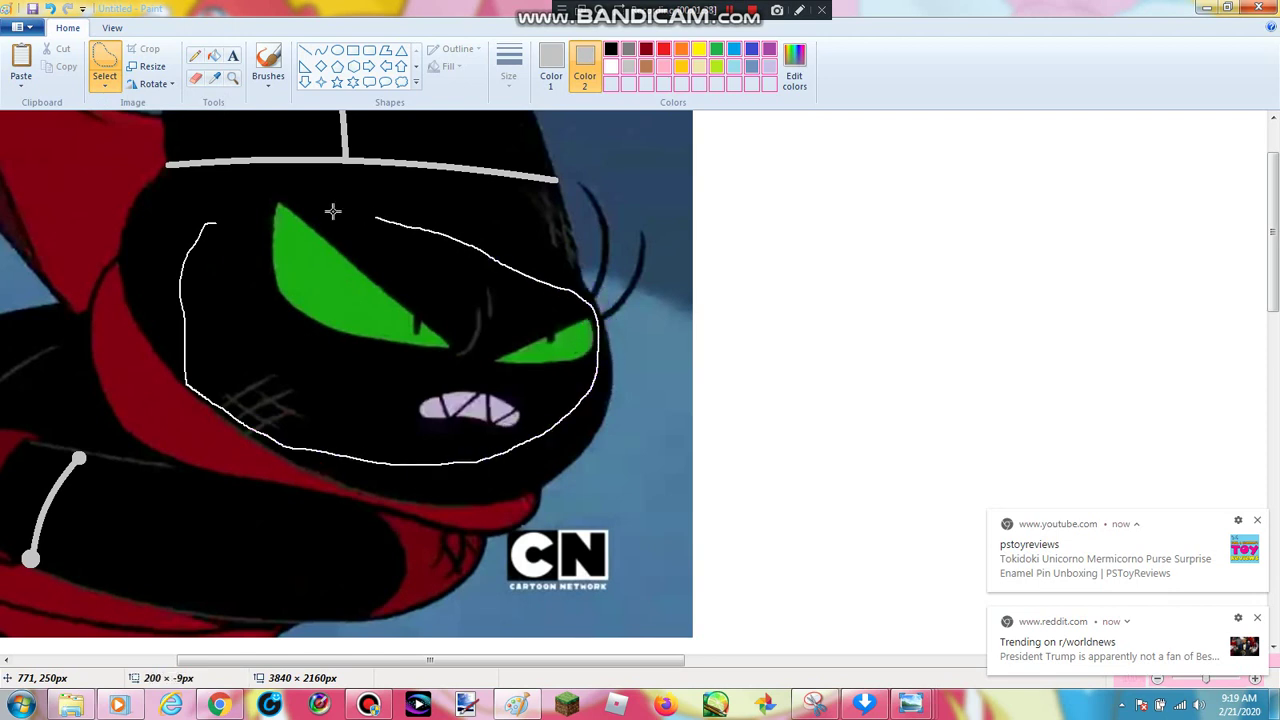
{"action": "left_click_drag", "start_coordinate": [241, 197], "coordinate": [228, 203]}
{"action": "right_click", "coordinate": [294, 252]}
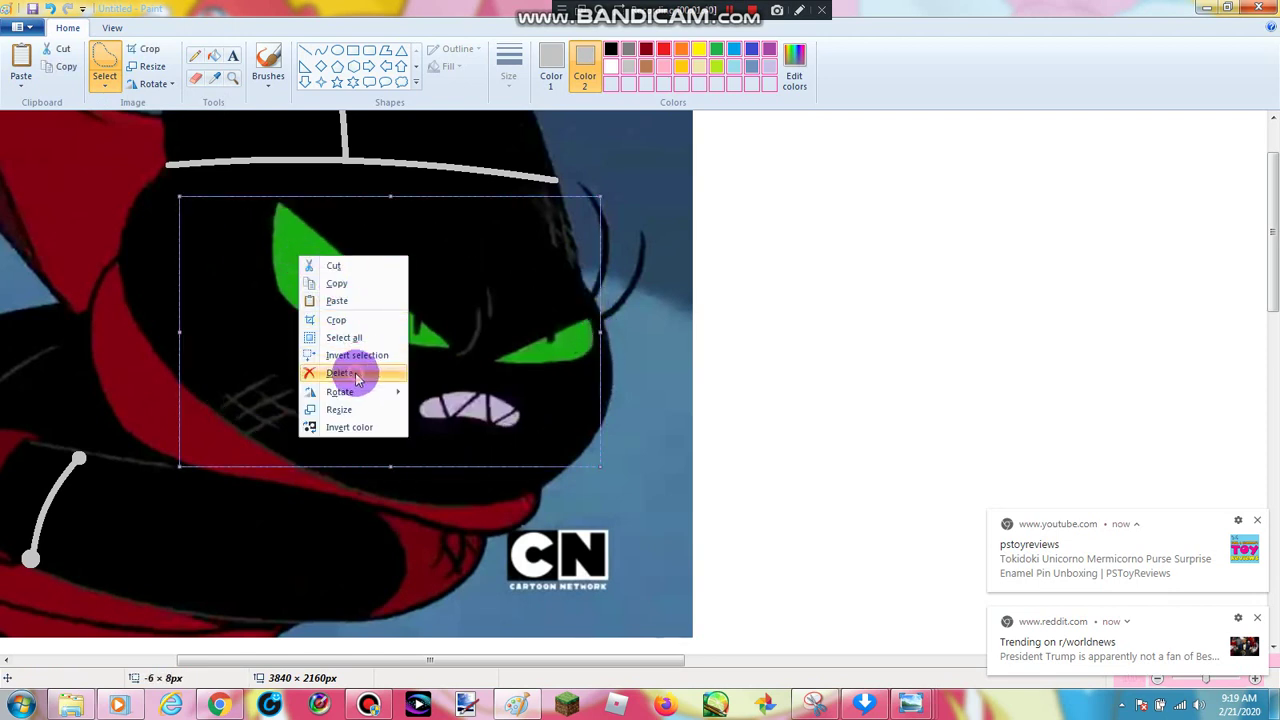
{"action": "left_click", "coordinate": [351, 369]}
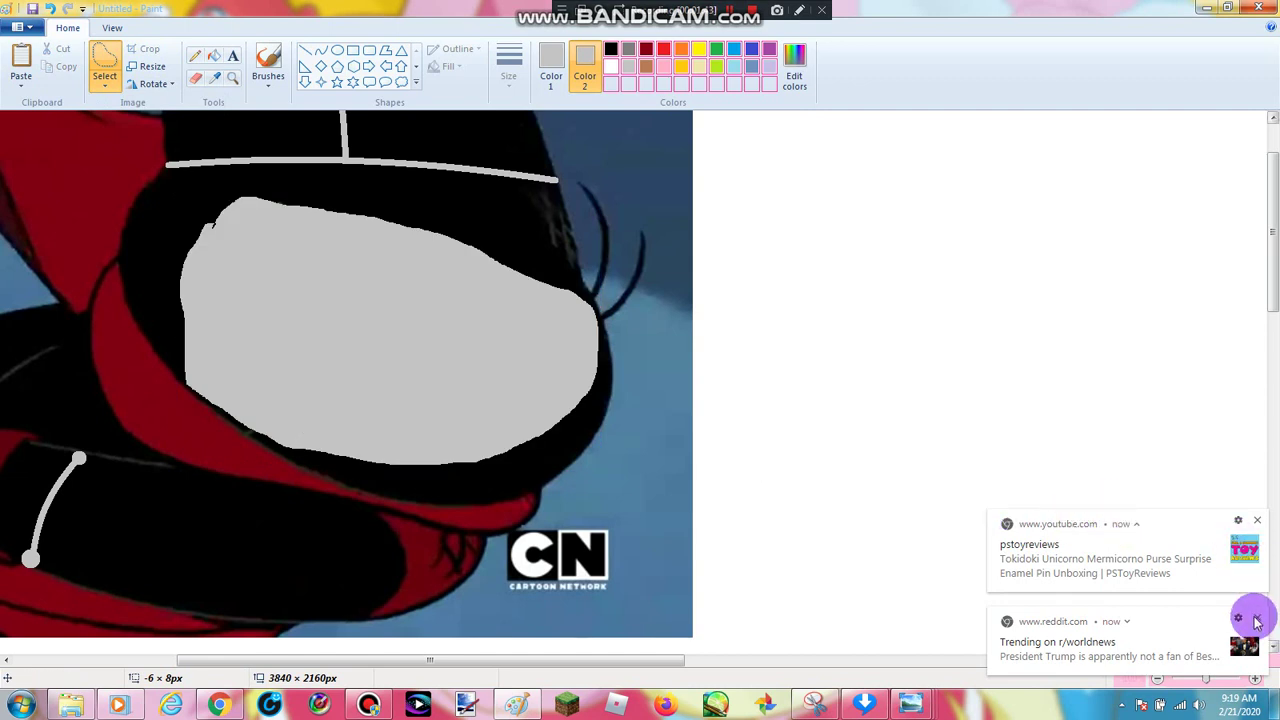
Dismiss the notification and set Color 2 to white and Color 1 to black
{"action": "left_click", "coordinate": [1257, 622]}
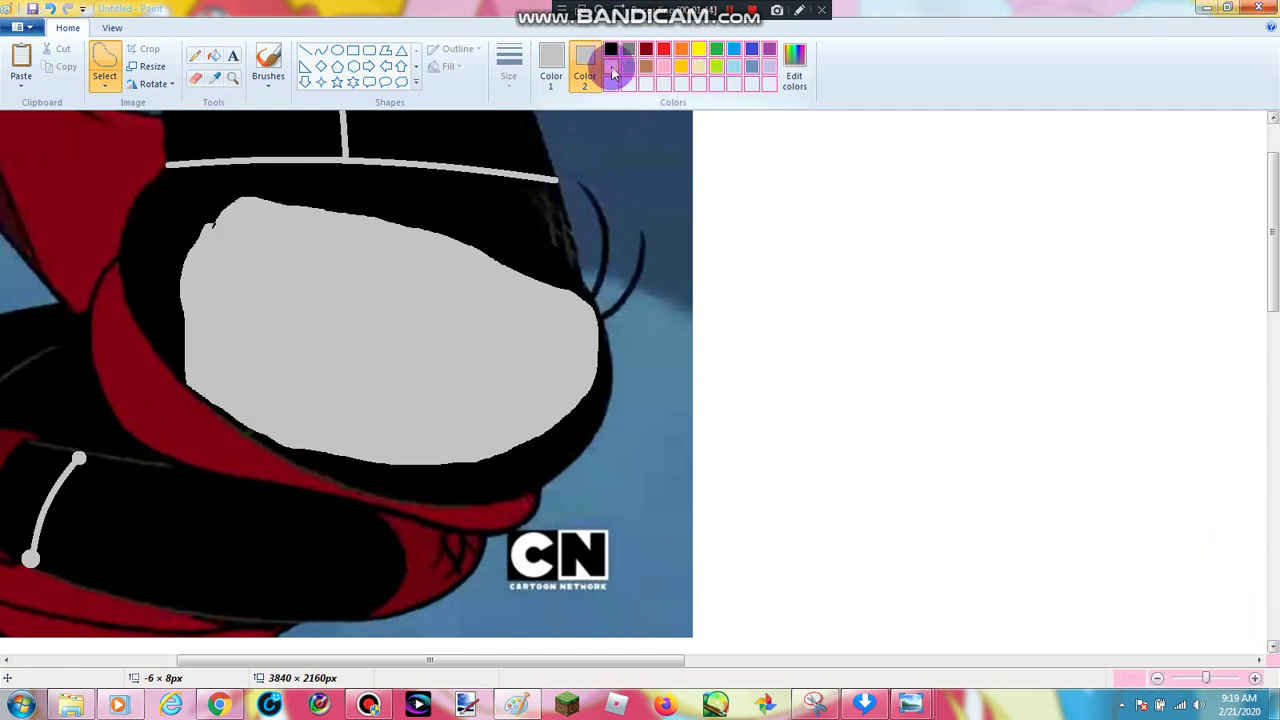
{"action": "left_click", "coordinate": [612, 70]}
{"action": "left_click", "coordinate": [557, 66]}
{"action": "left_click", "coordinate": [611, 49]}
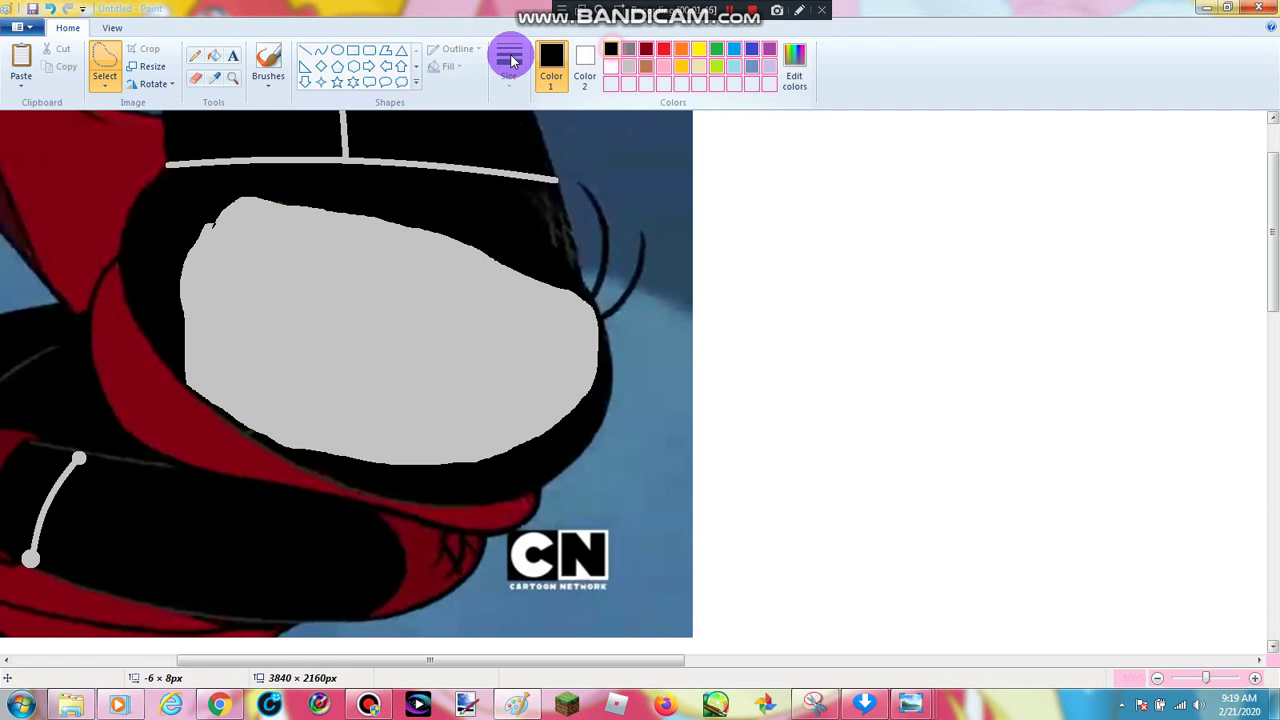
Fill the cleared face area with black and undo the removal of the face
{"action": "left_click", "coordinate": [213, 62]}
{"action": "left_click", "coordinate": [329, 257]}
{"action": "left_click", "coordinate": [232, 78]}
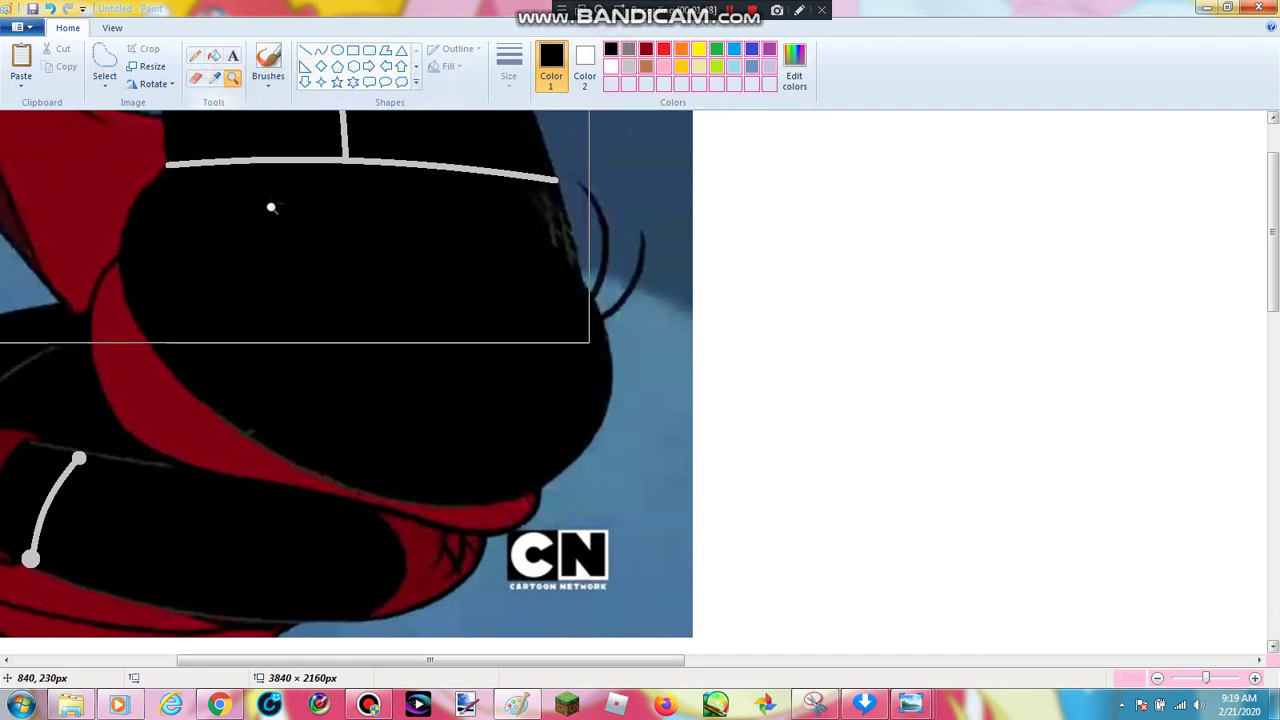
{"action": "left_click", "coordinate": [316, 286]}
{"action": "left_click", "coordinate": [50, 8]}
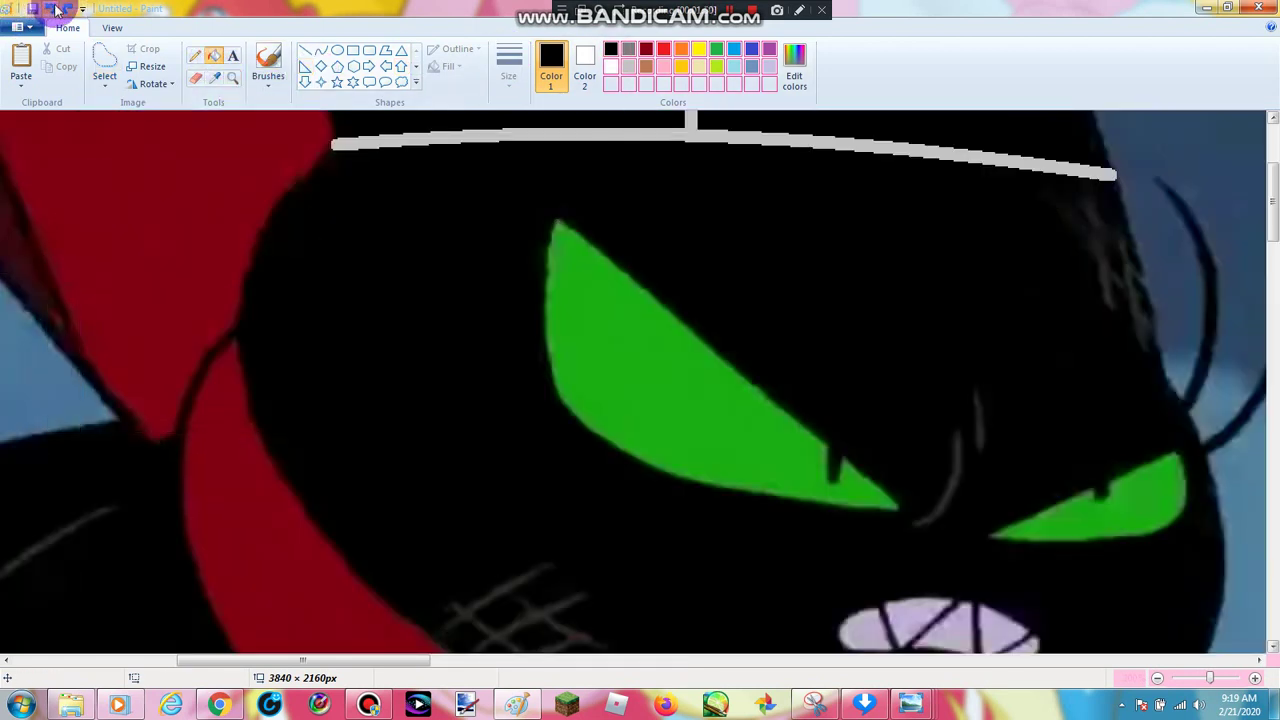
{"action": "left_click", "coordinate": [236, 78]}
{"action": "right_click", "coordinate": [243, 118]}
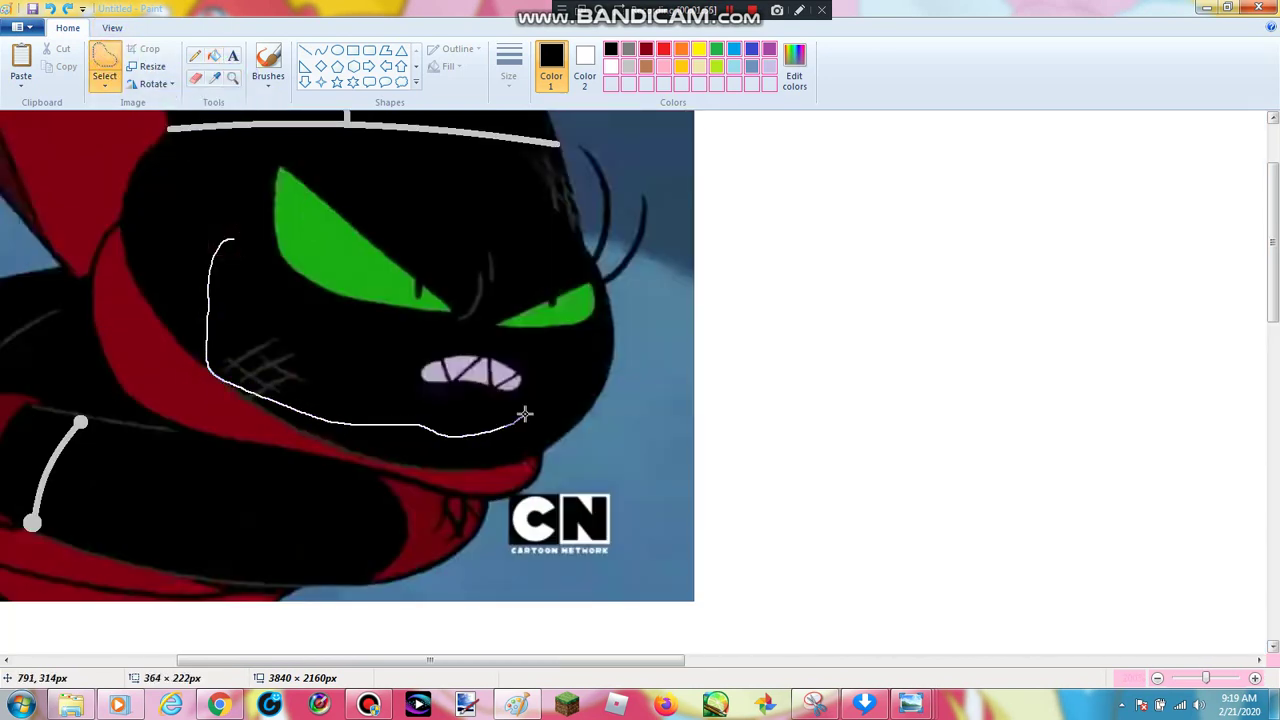
{"action": "left_click_drag", "start_coordinate": [525, 413], "coordinate": [532, 408]}
{"action": "left_click", "coordinate": [706, 229]}
Try a thick black brush stroke over the upper tip of the larger green eye and undo it
{"action": "left_click", "coordinate": [235, 78]}
{"action": "left_click", "coordinate": [380, 257]}
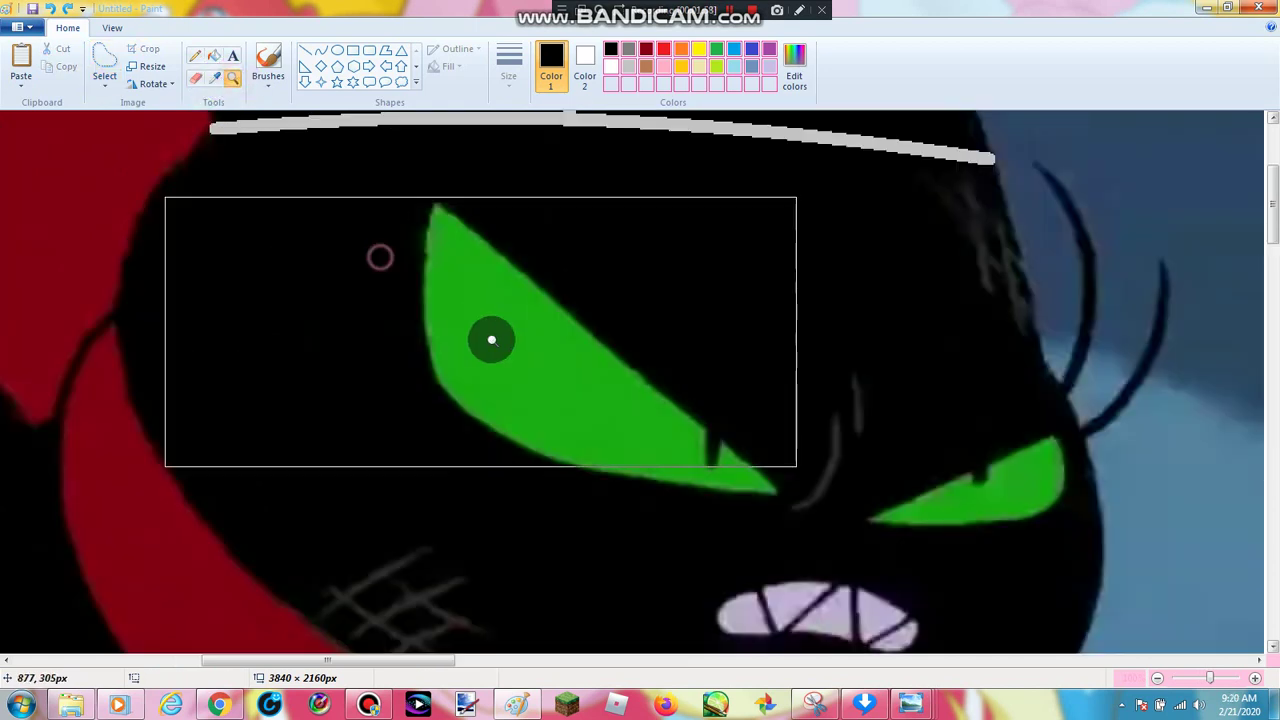
{"action": "left_click", "coordinate": [491, 340]}
{"action": "left_click", "coordinate": [268, 60]}
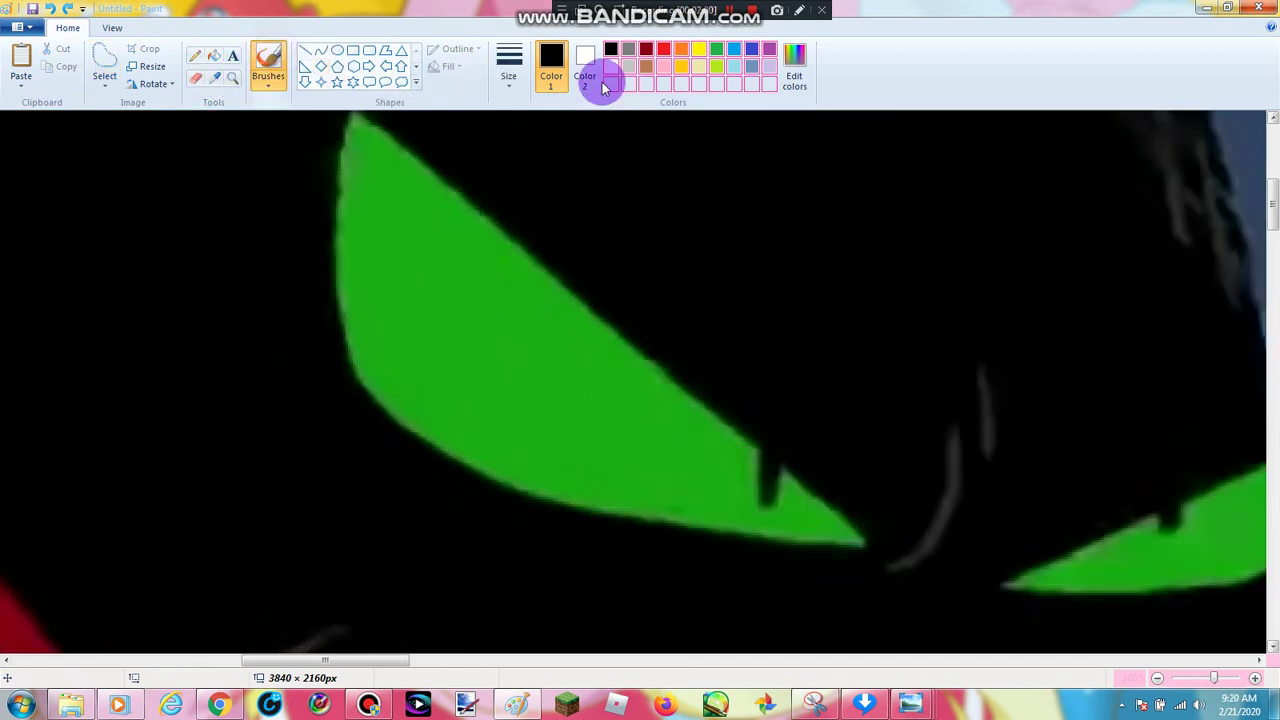
{"action": "left_click", "coordinate": [510, 76]}
{"action": "left_click", "coordinate": [537, 209]}
{"action": "mouse_move", "coordinate": [380, 152]}
{"action": "left_mouse_down"}
{"action": "mouse_move", "coordinate": [358, 117]}
{"action": "mouse_move", "coordinate": [395, 148]}
{"action": "left_mouse_up"}
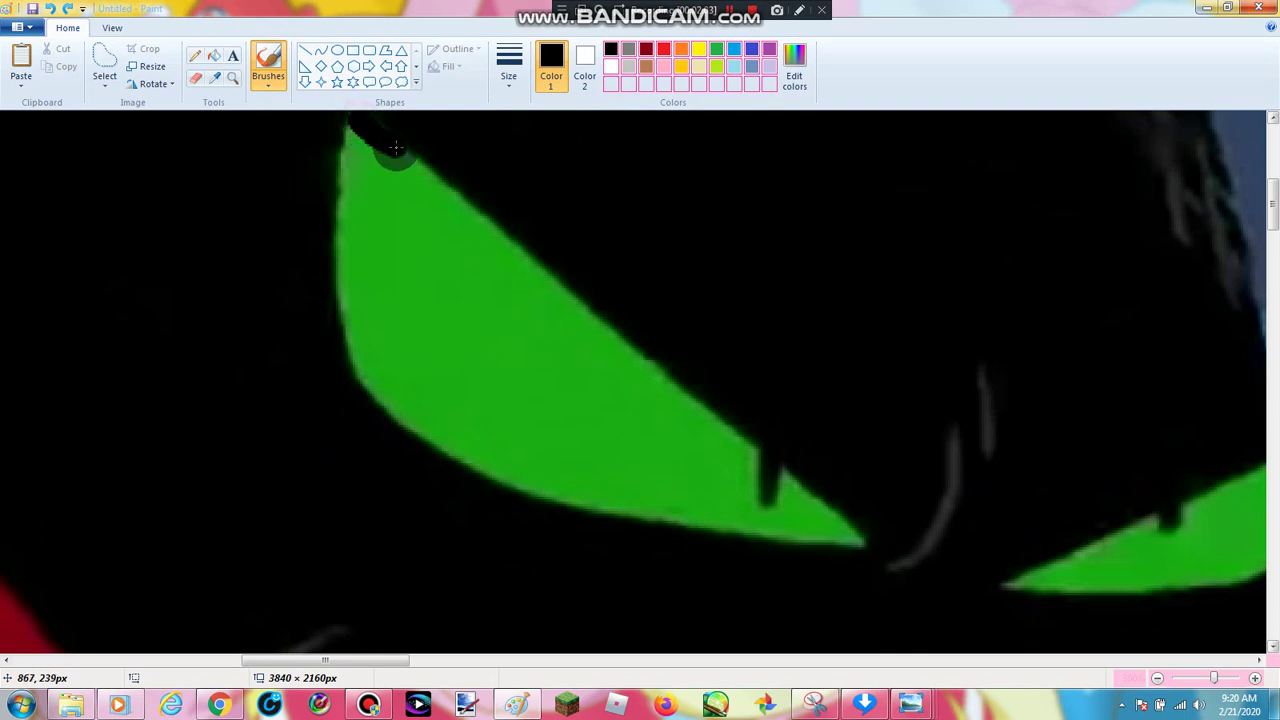
{"action": "left_click", "coordinate": [50, 8]}
Trim the upper edge of the larger green eye with a slightly bowed black curve spanning about 215 × 177 px
{"action": "left_click", "coordinate": [320, 50]}
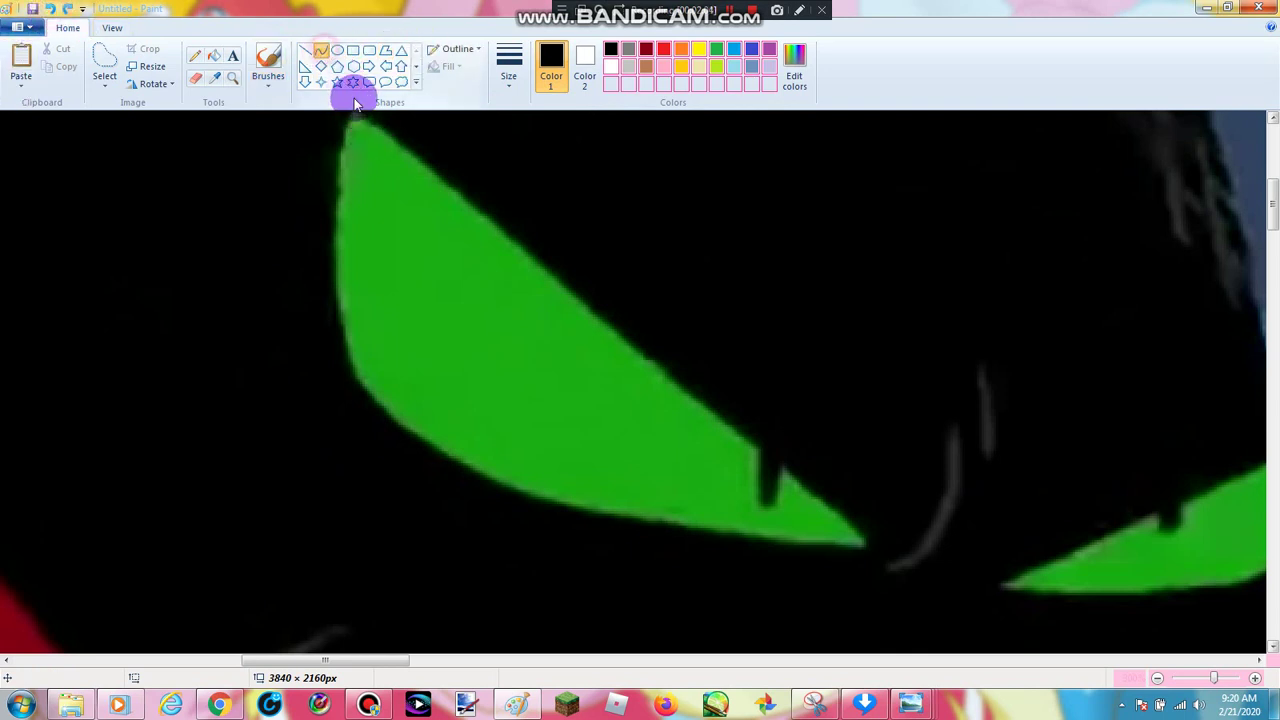
{"action": "left_click_drag", "start_coordinate": [352, 118], "coordinate": [857, 534]}
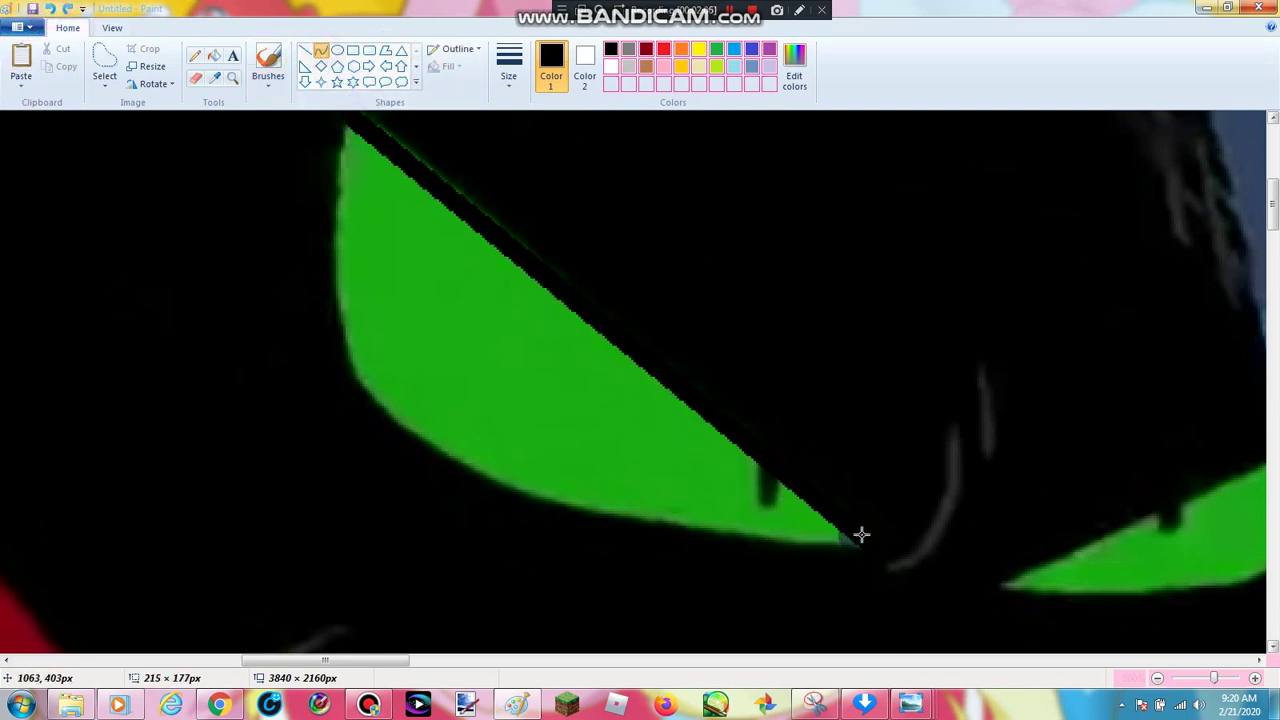
{"action": "left_click_drag", "start_coordinate": [691, 371], "coordinate": [557, 249]}
{"action": "left_click_drag", "start_coordinate": [583, 306], "coordinate": [666, 366]}
{"action": "left_click", "coordinate": [1034, 270]}
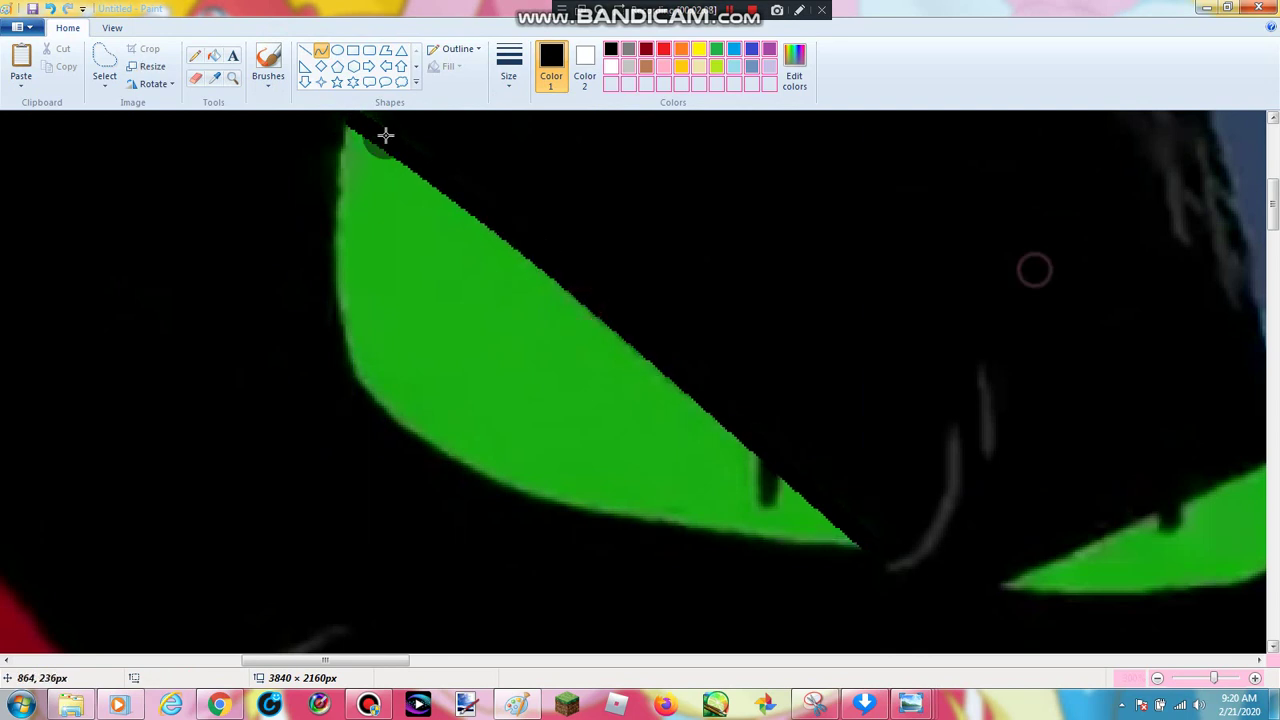
Trim the lower edge of the larger green eye with a black curve bowed outward between its two tips
{"action": "left_click_drag", "start_coordinate": [354, 120], "coordinate": [840, 534]}
{"action": "left_click_drag", "start_coordinate": [623, 443], "coordinate": [295, 504]}
{"action": "left_click", "coordinate": [894, 262]}
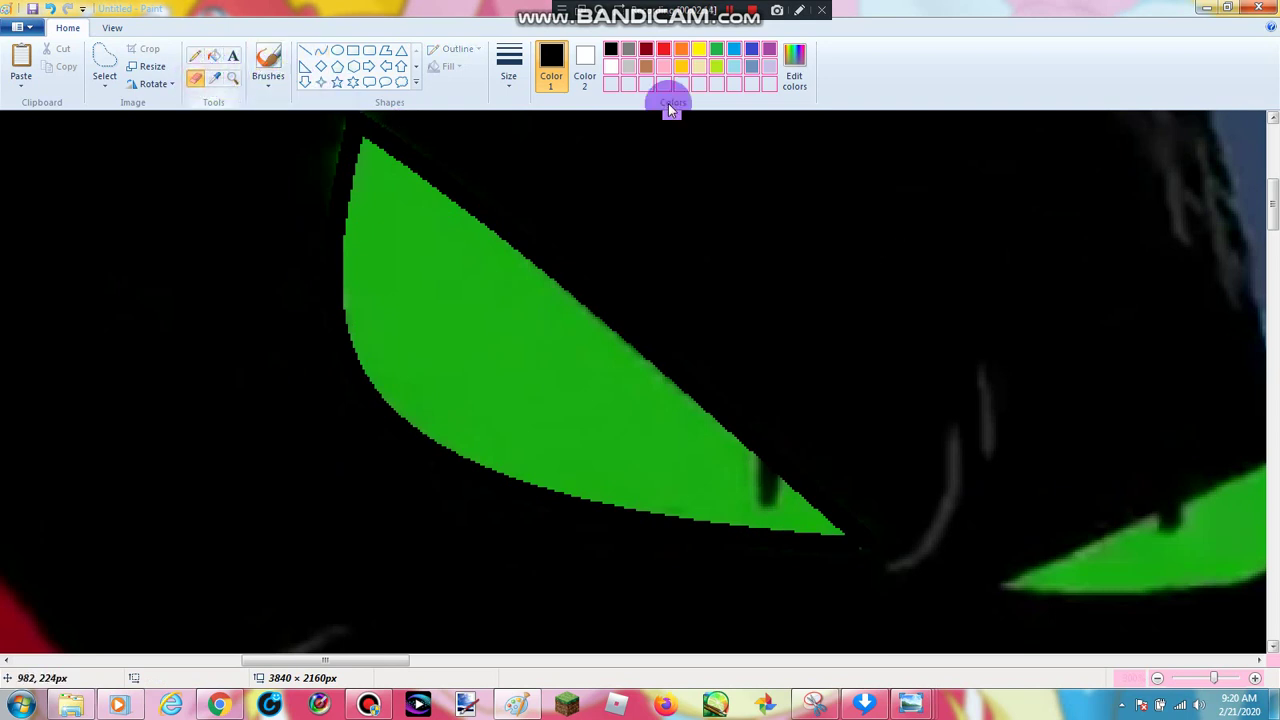
Erase the whole larger green eye with the eraser colour set to black, including the leftover green specks
{"action": "left_click", "coordinate": [585, 68]}
{"action": "left_click", "coordinate": [612, 50]}
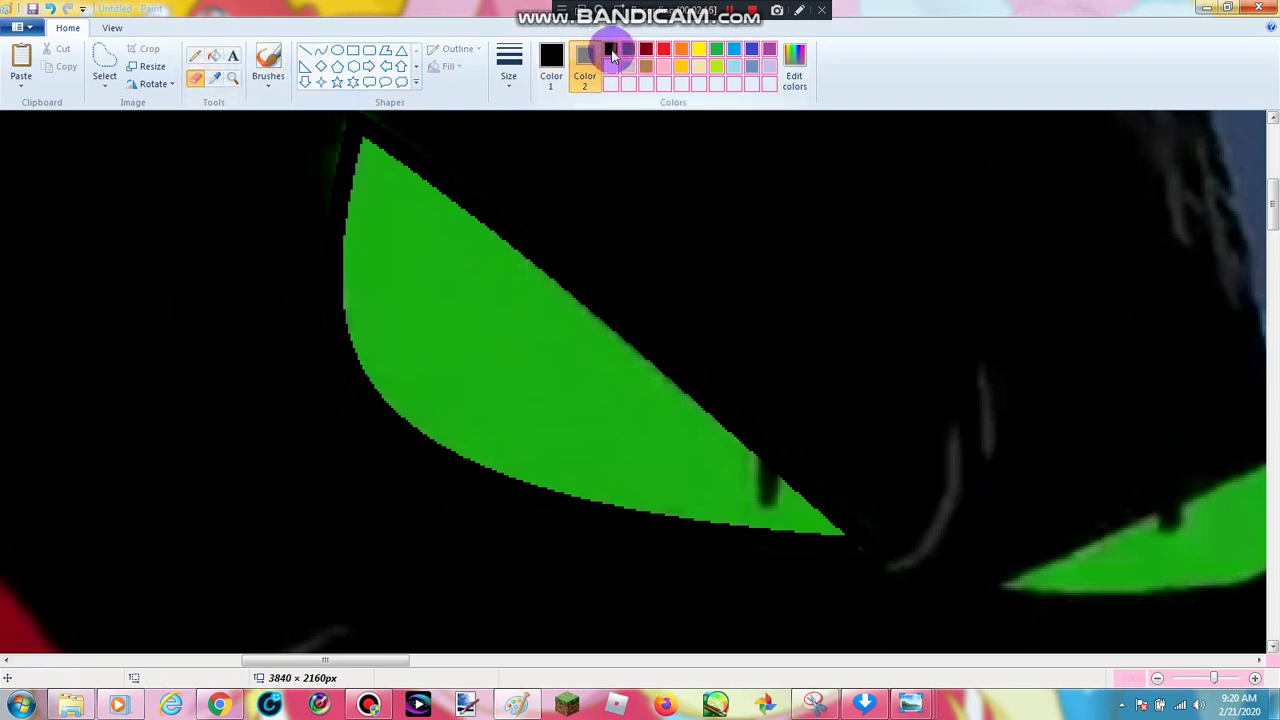
{"action": "left_click", "coordinate": [509, 63]}
{"action": "left_click", "coordinate": [545, 195]}
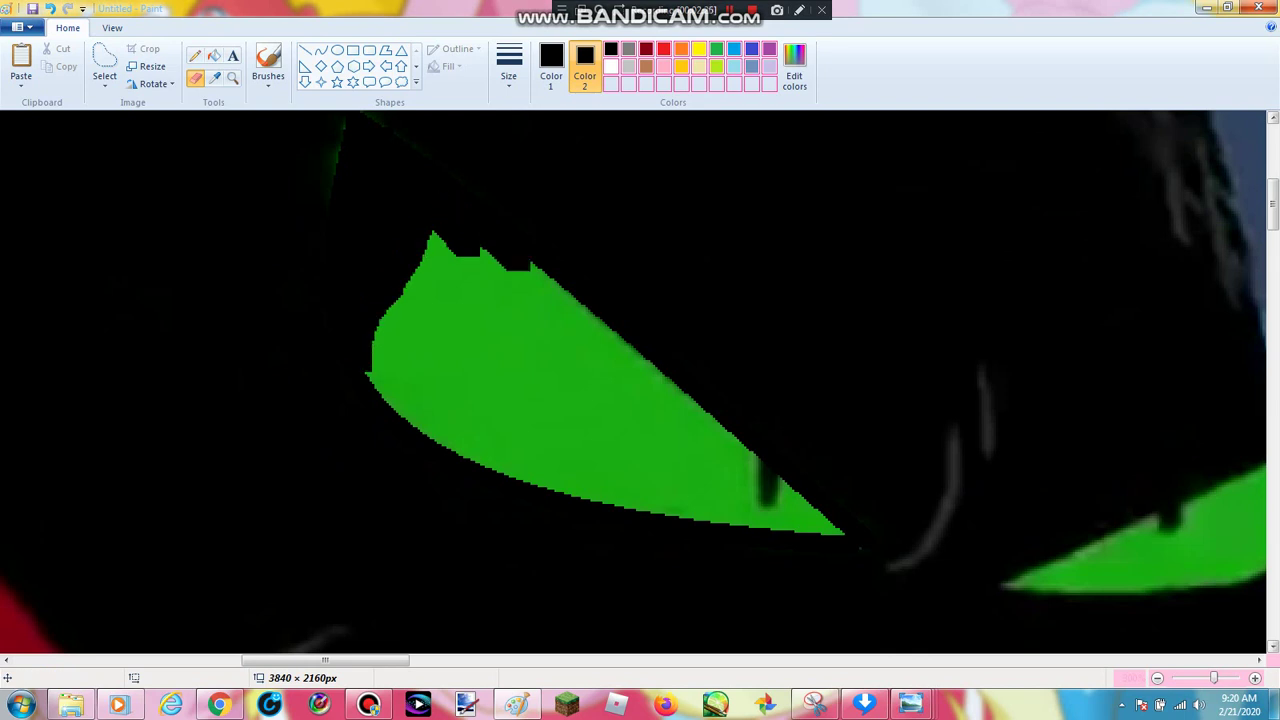
{"action": "left_click_drag", "start_coordinate": [515, 262], "coordinate": [617, 335]}
{"action": "left_click_drag", "start_coordinate": [704, 432], "coordinate": [832, 530]}
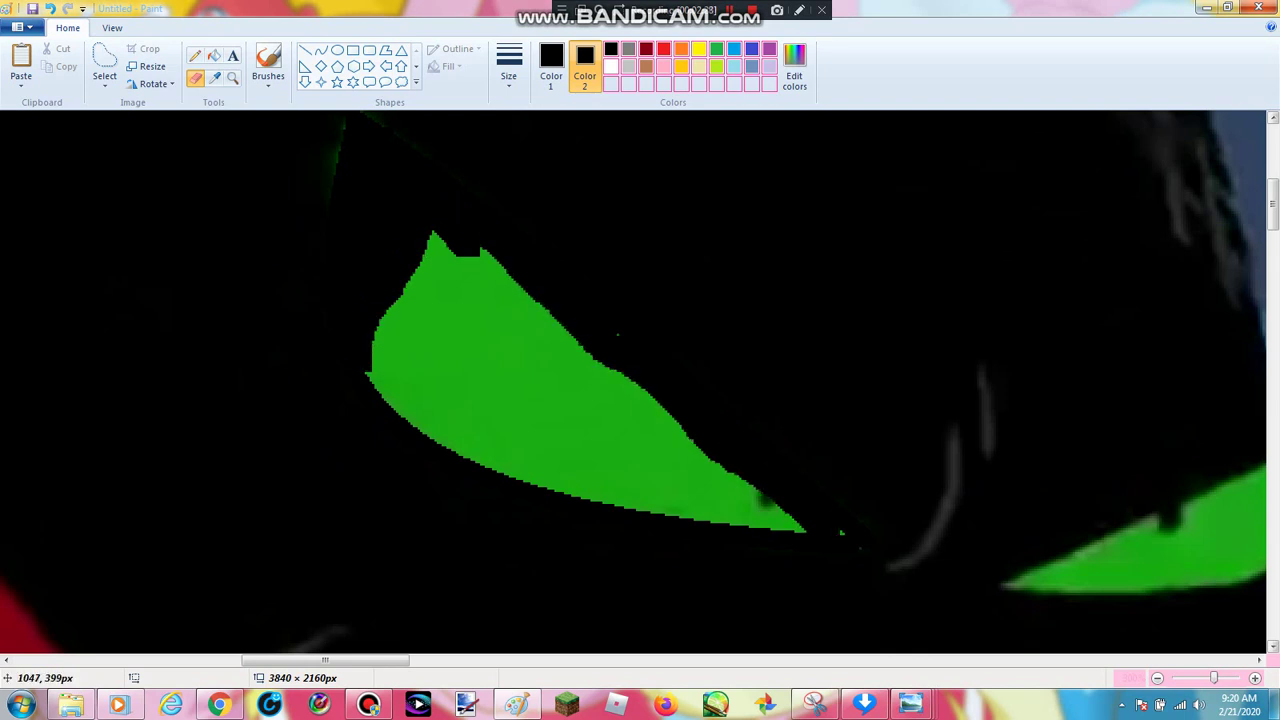
{"action": "left_click_drag", "start_coordinate": [735, 510], "coordinate": [572, 470]}
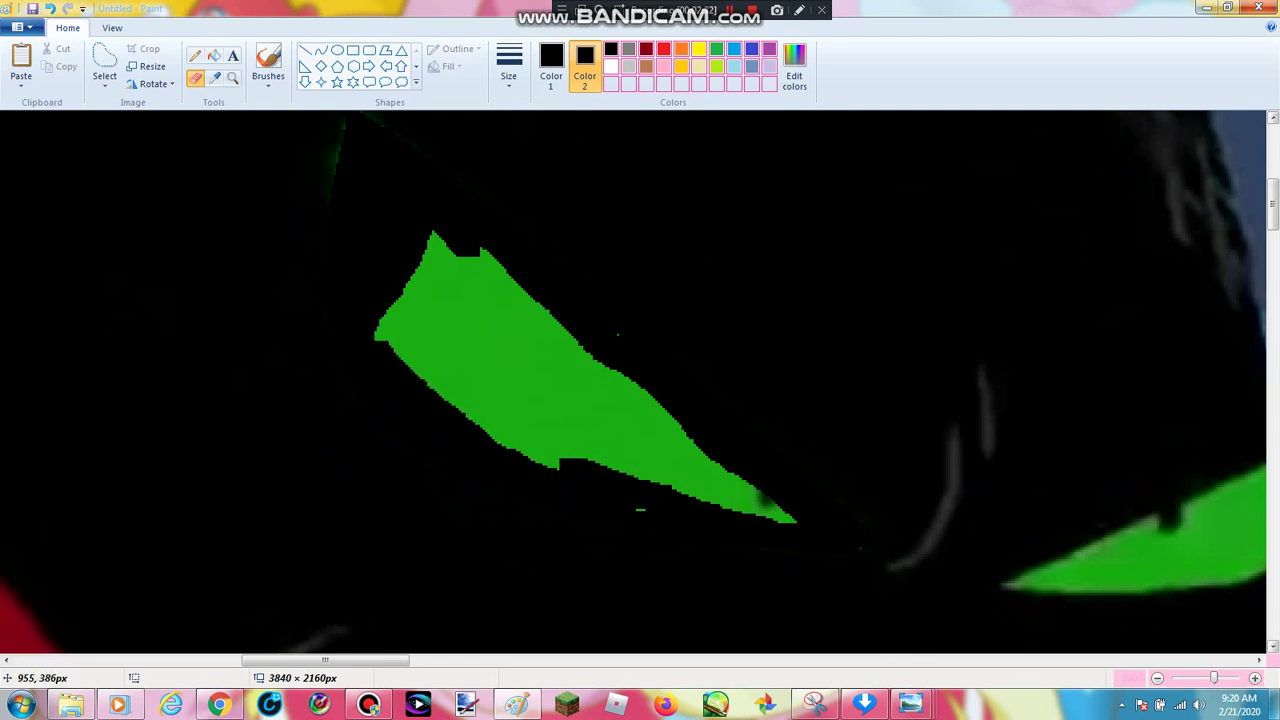
{"action": "left_click_drag", "start_coordinate": [738, 495], "coordinate": [596, 362]}
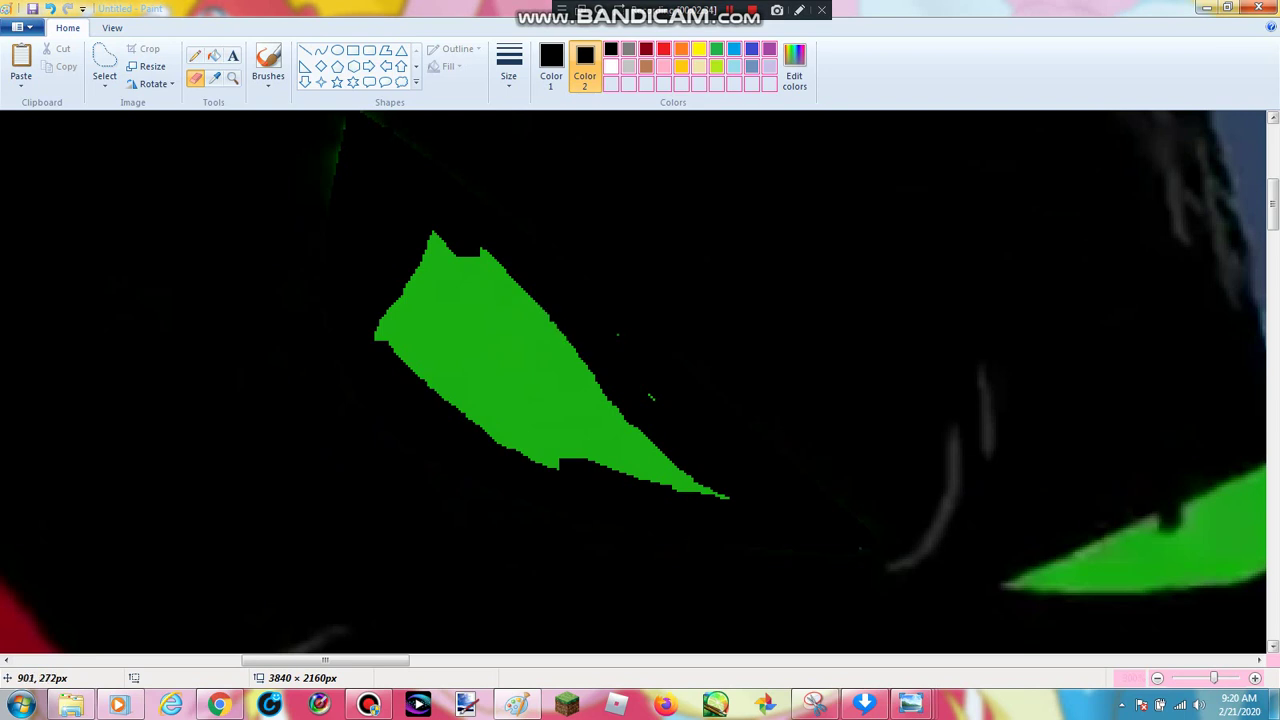
{"action": "mouse_move", "coordinate": [388, 332]}
{"action": "left_mouse_down"}
{"action": "mouse_move", "coordinate": [438, 285]}
{"action": "mouse_move", "coordinate": [423, 265]}
{"action": "mouse_move", "coordinate": [448, 285]}
{"action": "mouse_move", "coordinate": [478, 255]}
{"action": "mouse_move", "coordinate": [412, 370]}
{"action": "left_mouse_up"}
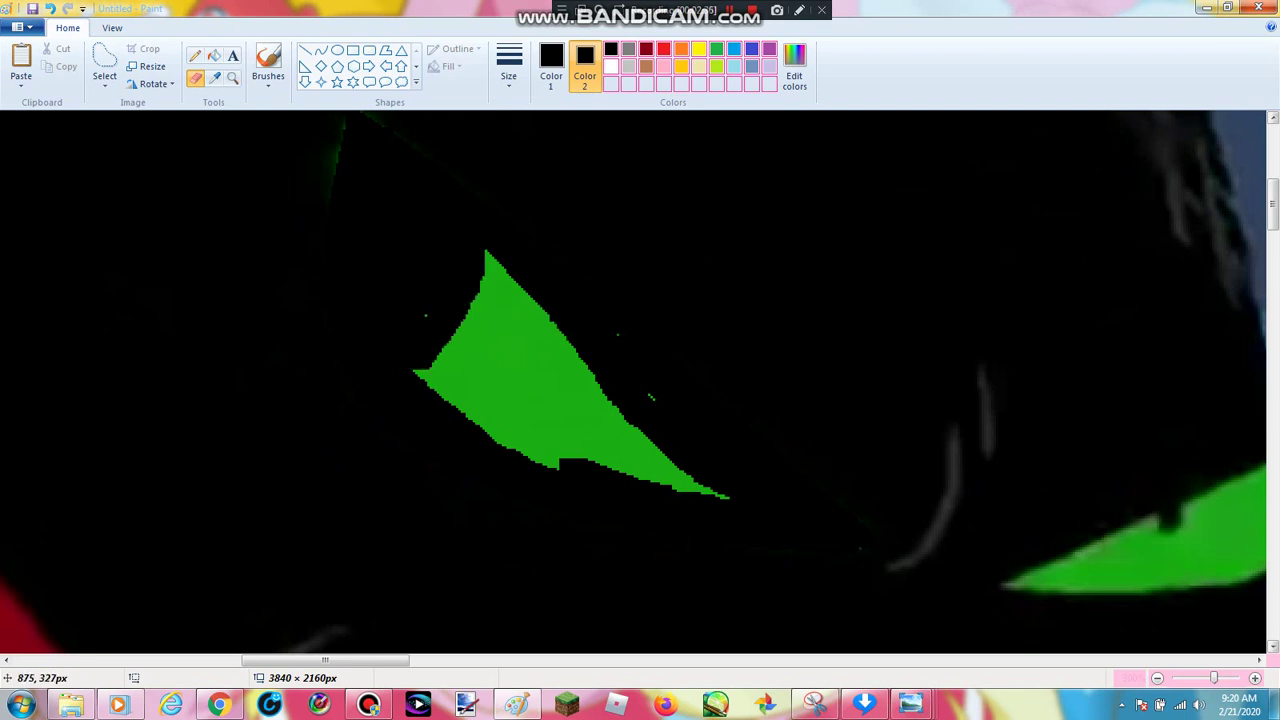
{"action": "mouse_move", "coordinate": [520, 282]}
{"action": "left_mouse_down"}
{"action": "mouse_move", "coordinate": [437, 390]}
{"action": "mouse_move", "coordinate": [465, 412]}
{"action": "mouse_move", "coordinate": [535, 308]}
{"action": "mouse_move", "coordinate": [520, 350]}
{"action": "mouse_move", "coordinate": [558, 338]}
{"action": "left_mouse_up"}
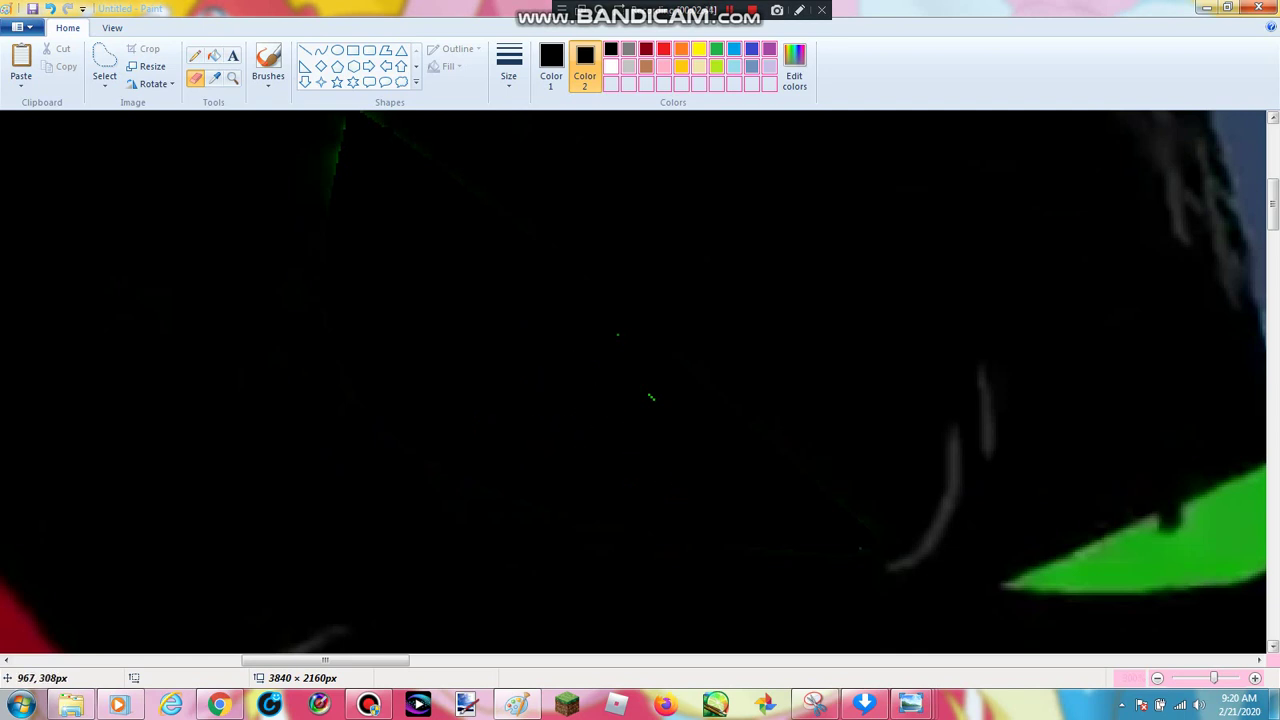
Set the eraser colour to white and dab a small white spot in the middle of the erased eye area
{"action": "left_click", "coordinate": [716, 51]}
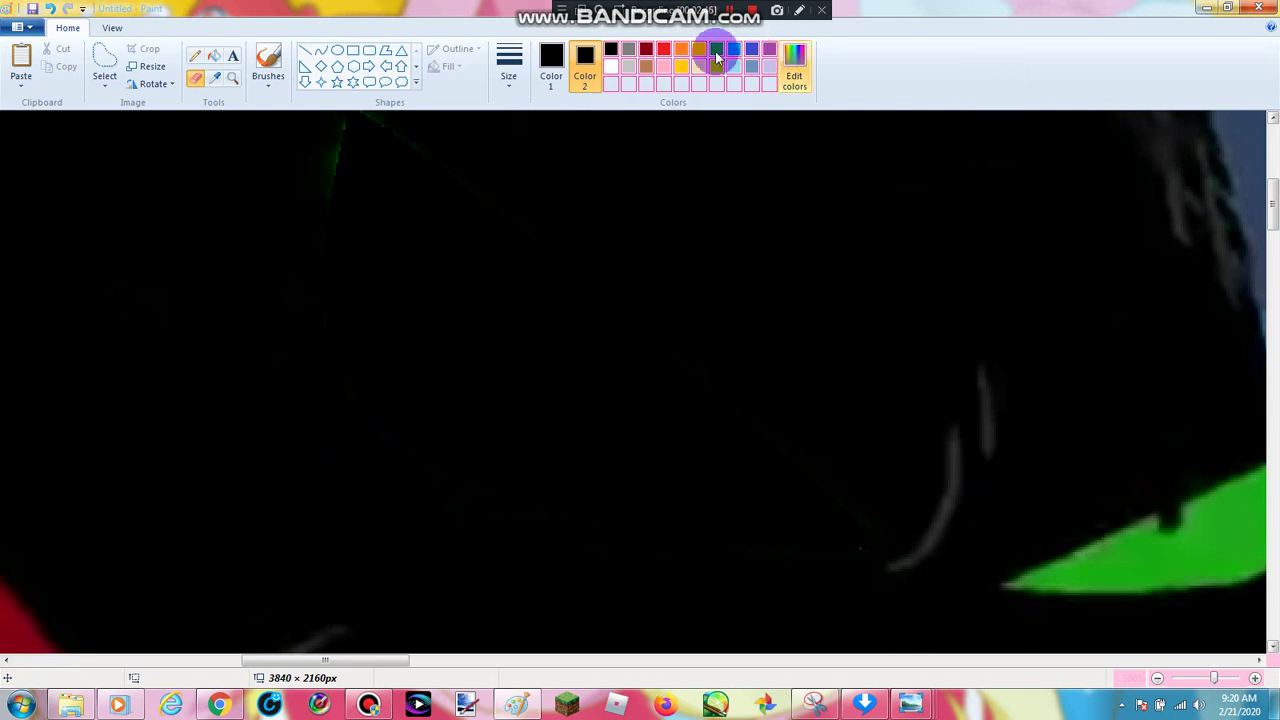
{"action": "left_click", "coordinate": [612, 67]}
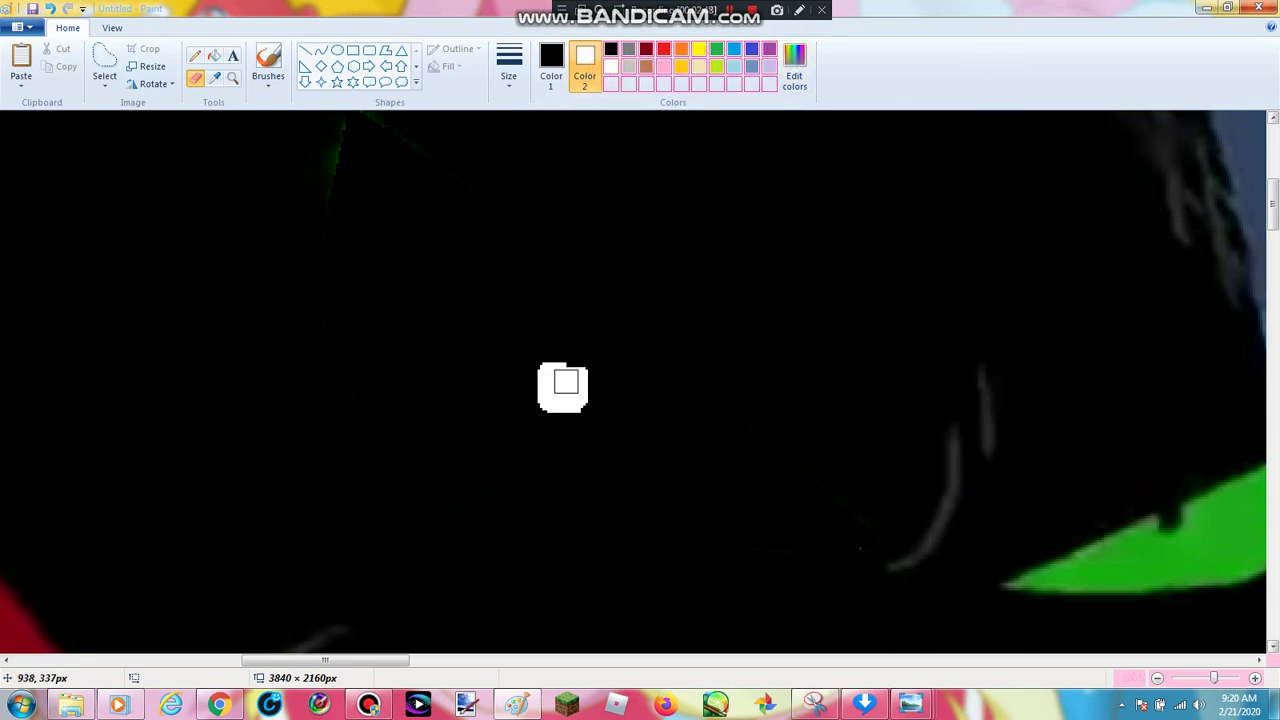
Draw a large ellipse about 262 × 248 px with a marker fill around the white spot on the black face
{"action": "left_click", "coordinate": [233, 78]}
{"action": "right_click", "coordinate": [529, 294]}
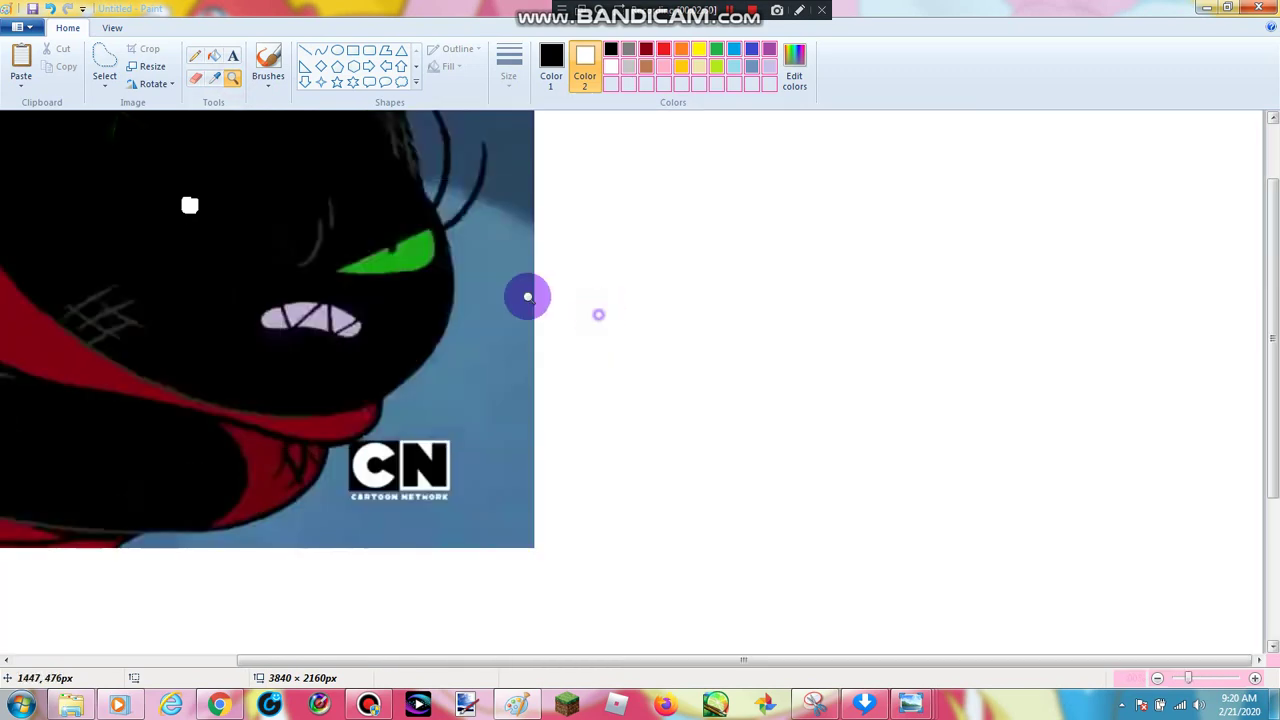
{"action": "right_click", "coordinate": [232, 214]}
{"action": "left_click", "coordinate": [233, 214]}
{"action": "left_click", "coordinate": [443, 274]}
{"action": "left_click", "coordinate": [445, 273]}
{"action": "left_click", "coordinate": [673, 494]}
{"action": "left_click", "coordinate": [673, 494]}
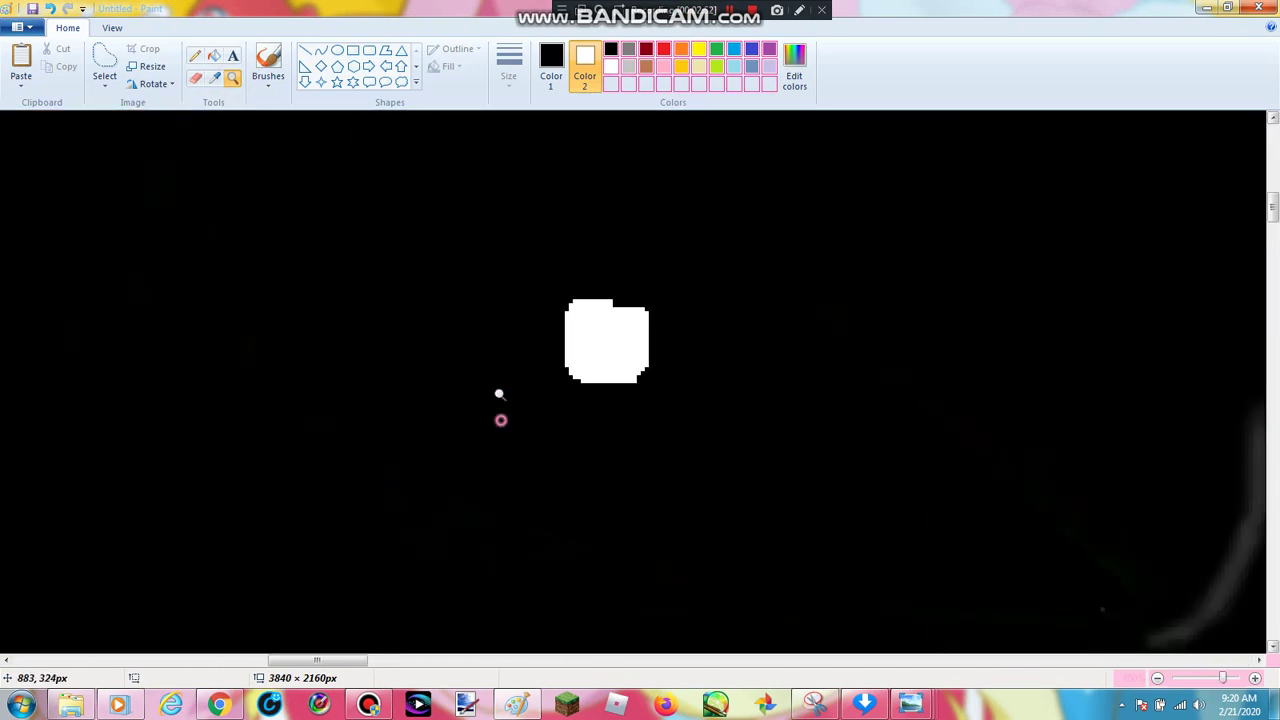
{"action": "left_click", "coordinate": [232, 77]}
{"action": "right_click", "coordinate": [357, 129]}
{"action": "right_click", "coordinate": [357, 130]}
{"action": "left_click", "coordinate": [131, 217]}
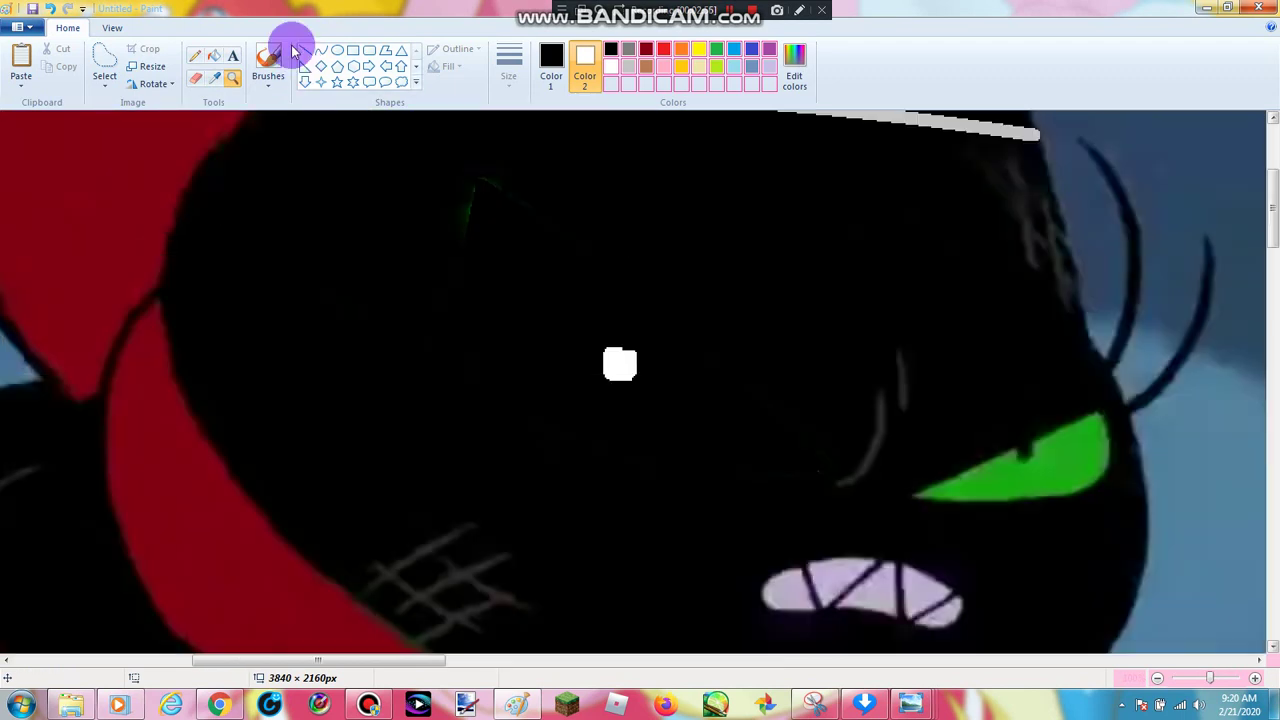
{"action": "left_click", "coordinate": [322, 50]}
{"action": "left_click", "coordinate": [336, 54]}
{"action": "left_click", "coordinate": [443, 65]}
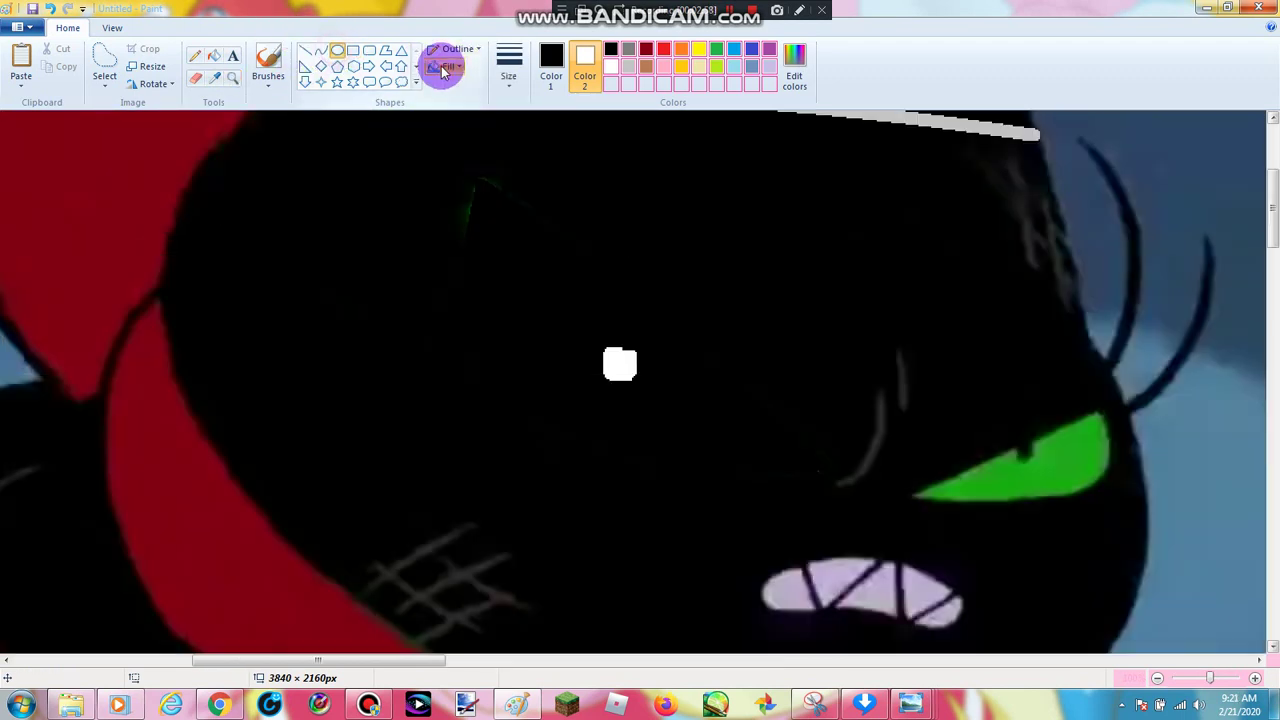
{"action": "left_click", "coordinate": [453, 146]}
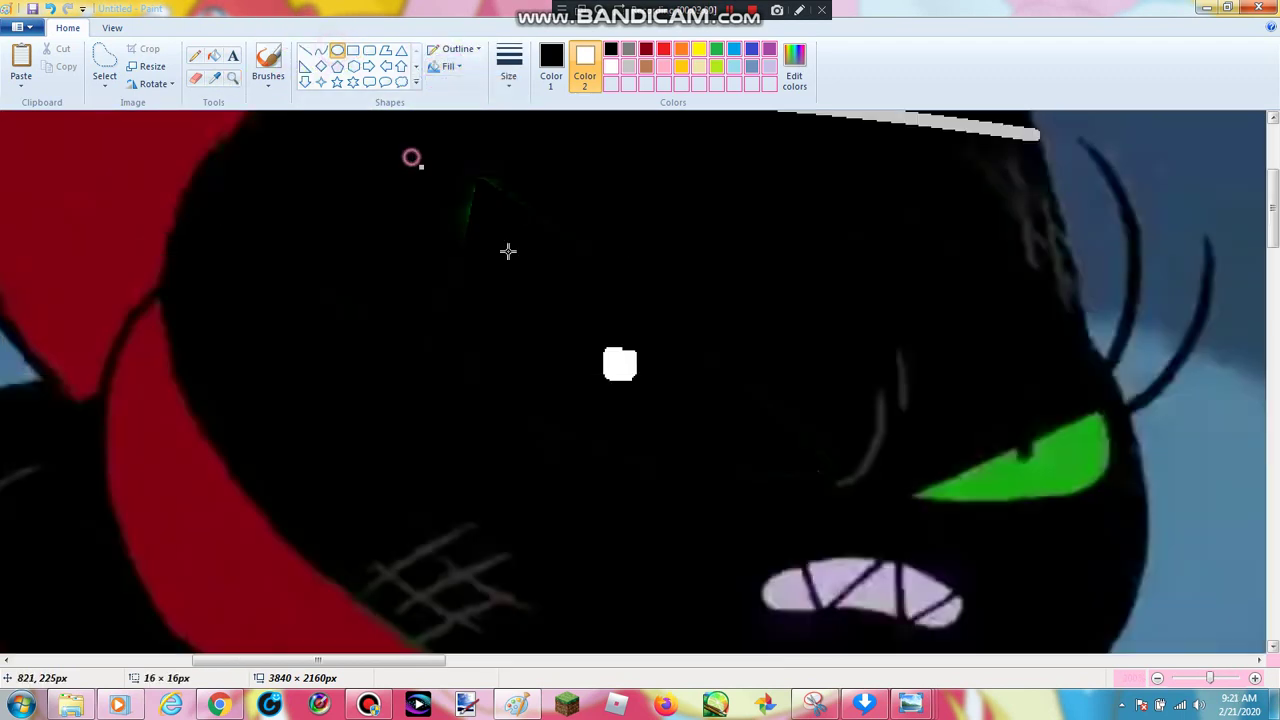
{"action": "left_click_drag", "start_coordinate": [411, 157], "coordinate": [829, 551]}
Shift the large gray ellipse slightly up and to the left on the face and commit it
{"action": "left_click_drag", "start_coordinate": [683, 391], "coordinate": [656, 381]}
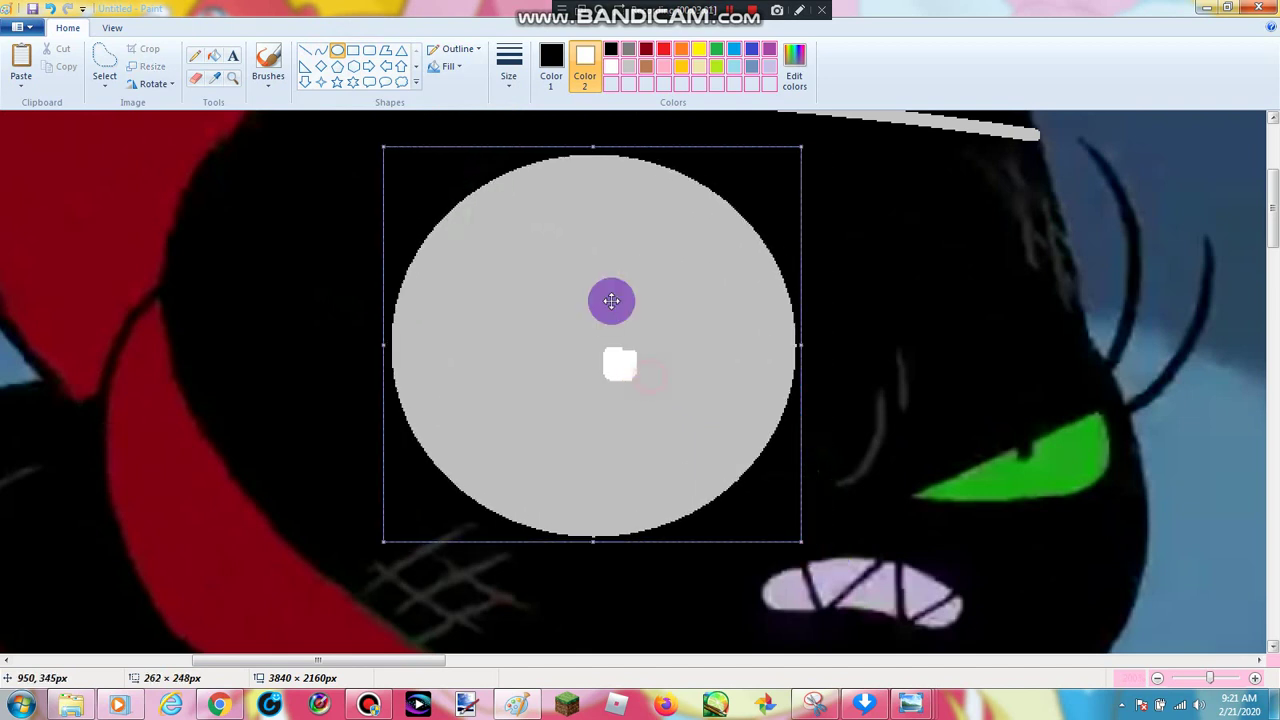
{"action": "left_click", "coordinate": [450, 65]}
{"action": "left_click", "coordinate": [668, 258]}
{"action": "left_click_drag", "start_coordinate": [668, 258], "coordinate": [621, 244]}
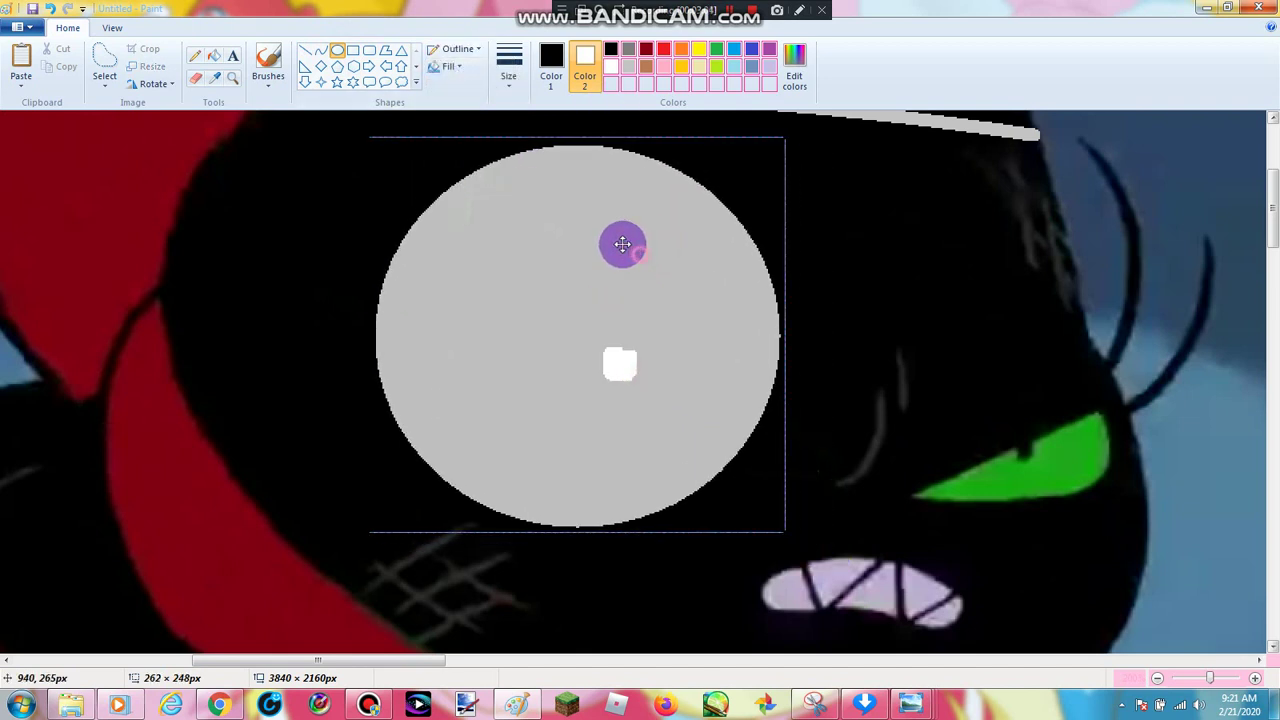
{"action": "left_click", "coordinate": [558, 78]}
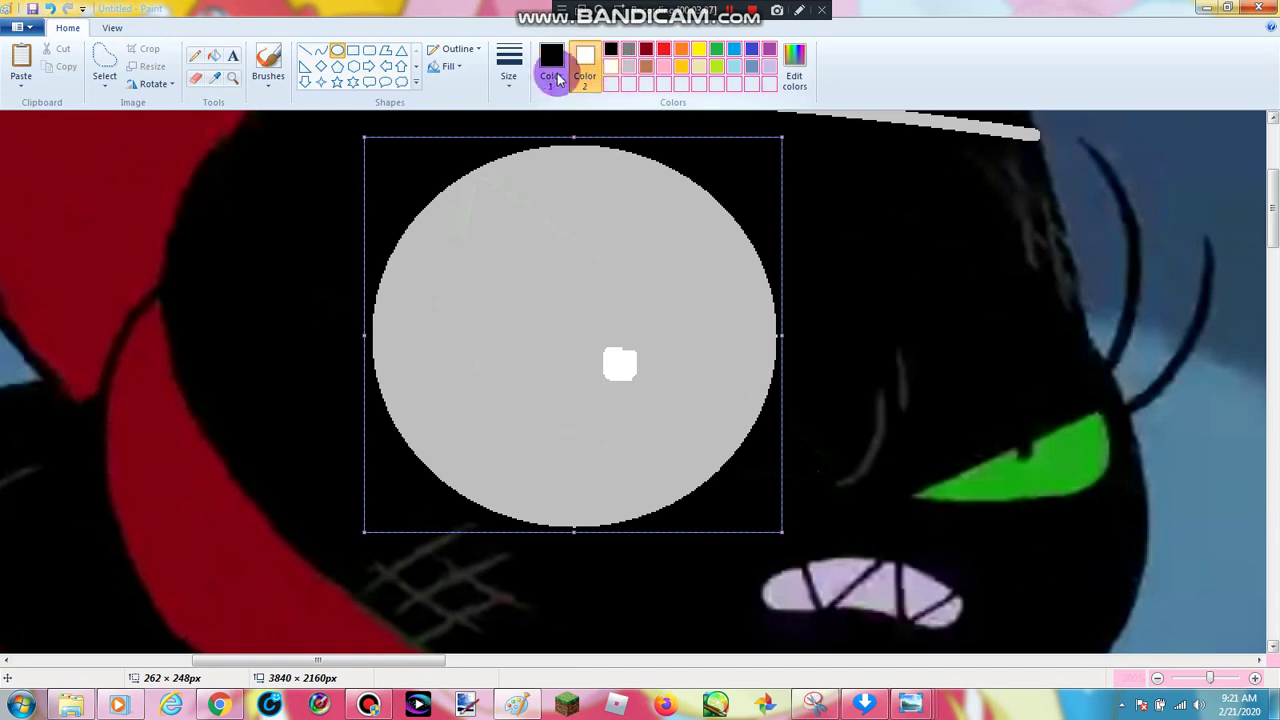
{"action": "left_click", "coordinate": [566, 172]}
{"action": "left_click", "coordinate": [246, 181]}
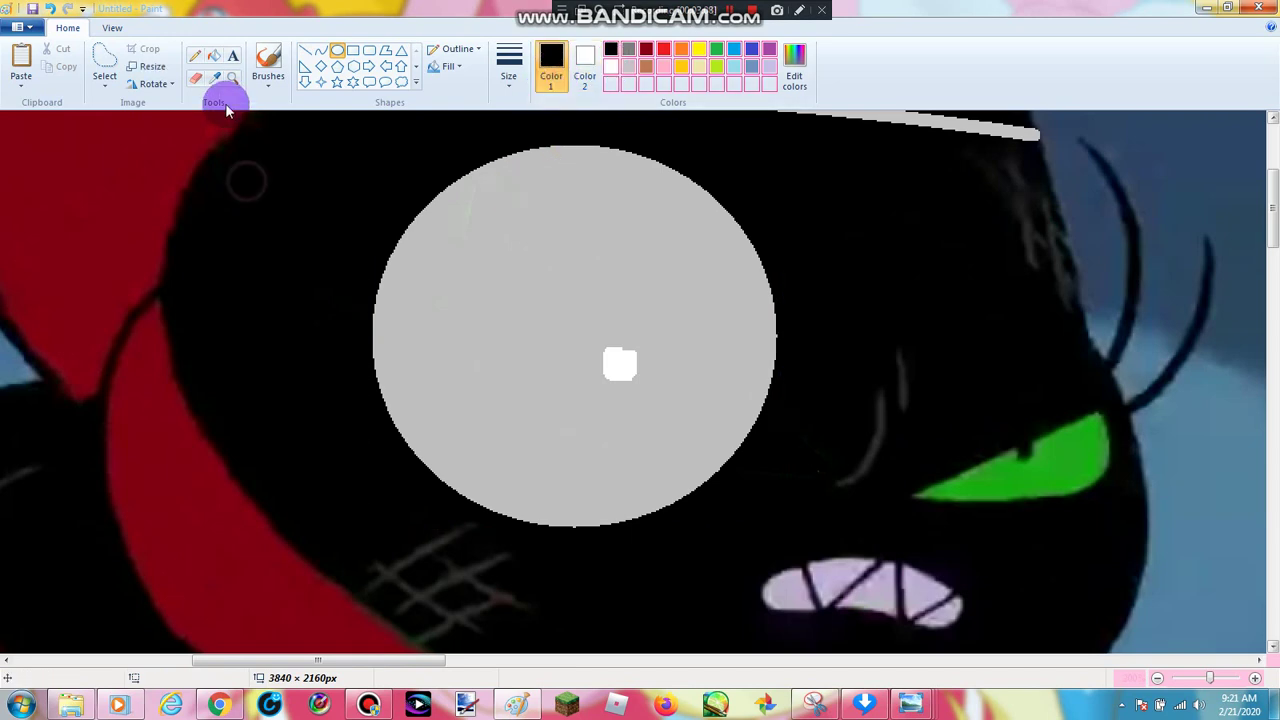
Draw a small ellipse about 31 × 34 px with a light gray outline at the black leg's outer edge below the hands
{"action": "left_click", "coordinate": [233, 79]}
{"action": "right_click", "coordinate": [506, 270]}
{"action": "right_click", "coordinate": [506, 270]}
{"action": "left_click", "coordinate": [142, 314]}
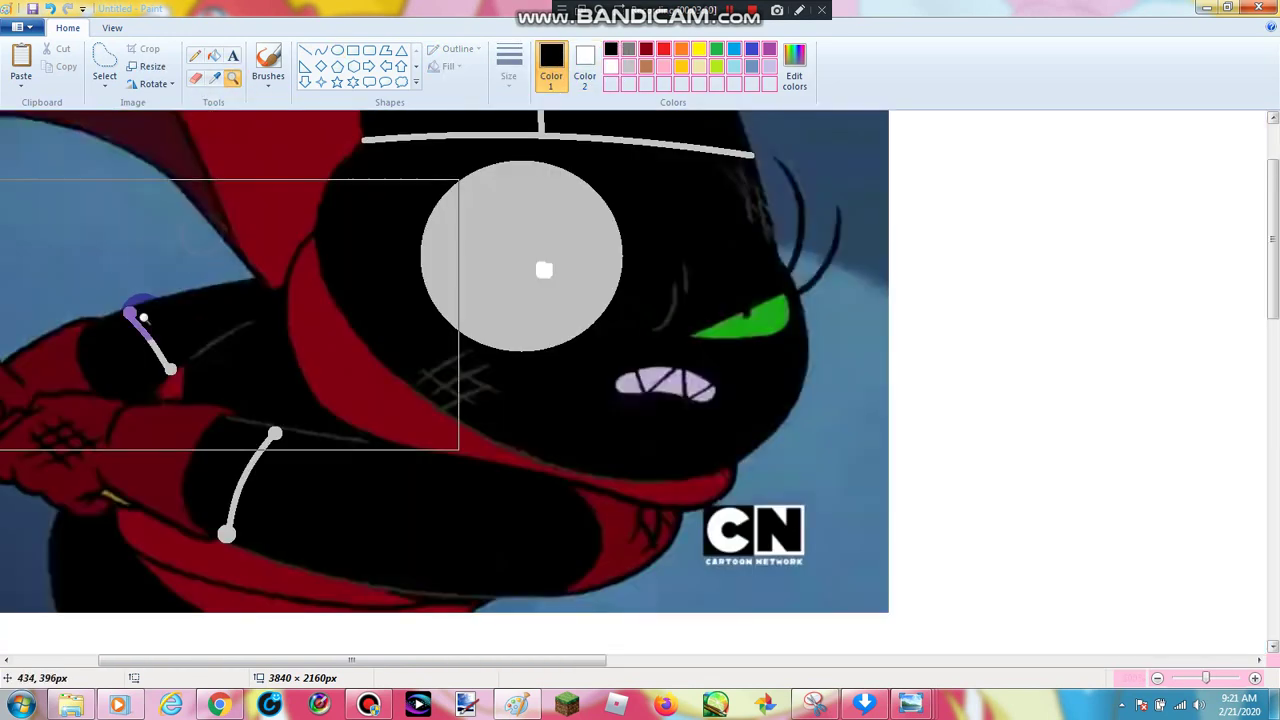
{"action": "left_click", "coordinate": [214, 366]}
{"action": "left_click", "coordinate": [300, 360]}
{"action": "left_click", "coordinate": [328, 357]}
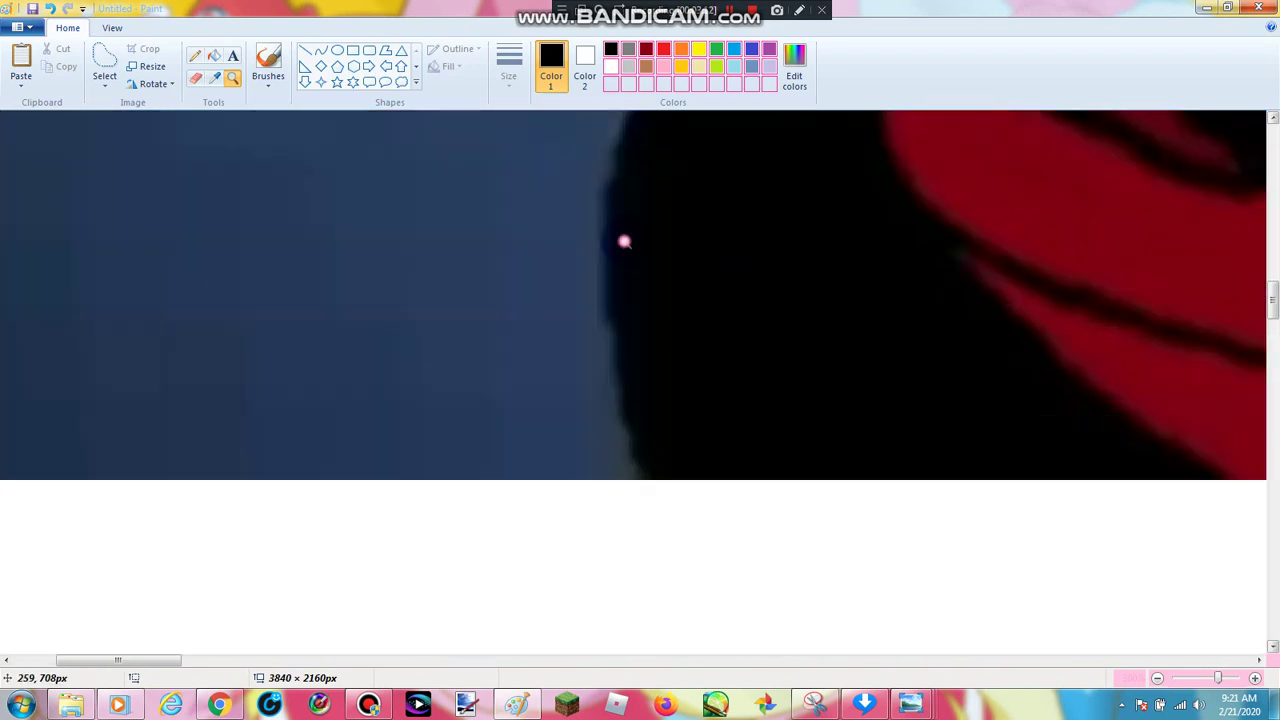
{"action": "left_click", "coordinate": [606, 200]}
{"action": "left_click", "coordinate": [629, 66]}
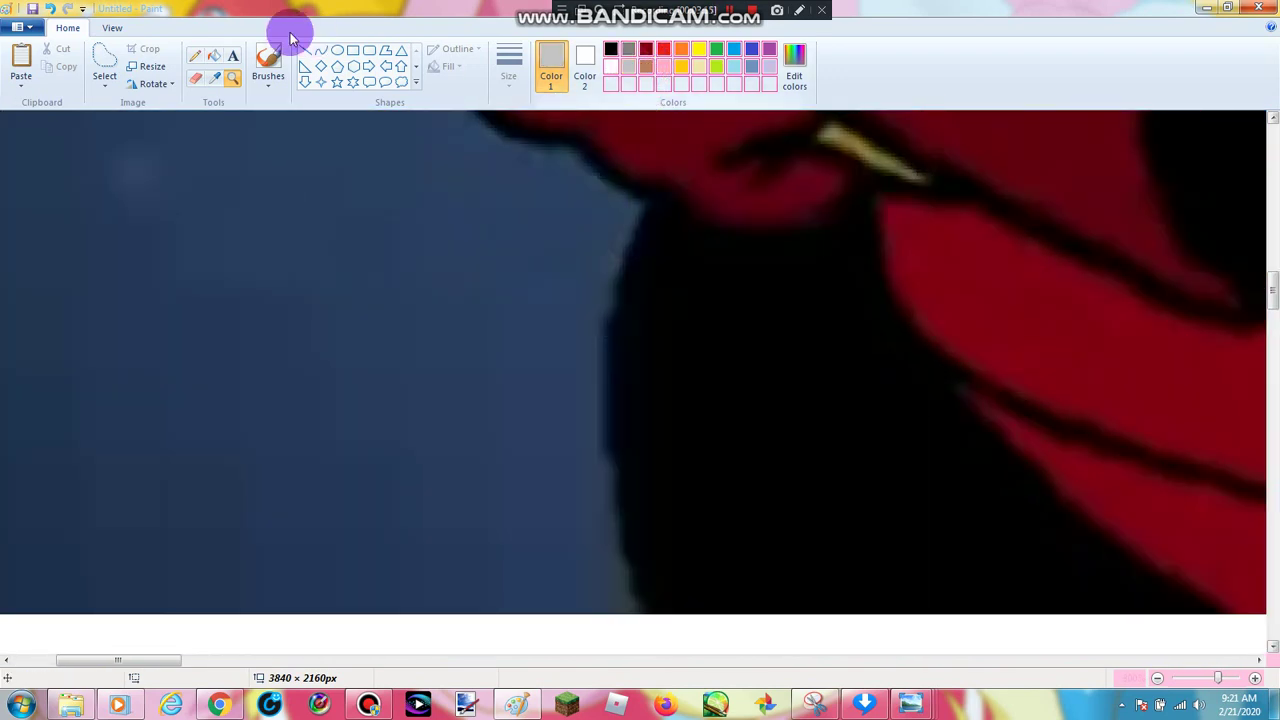
{"action": "left_click", "coordinate": [337, 50]}
{"action": "left_click", "coordinate": [442, 68]}
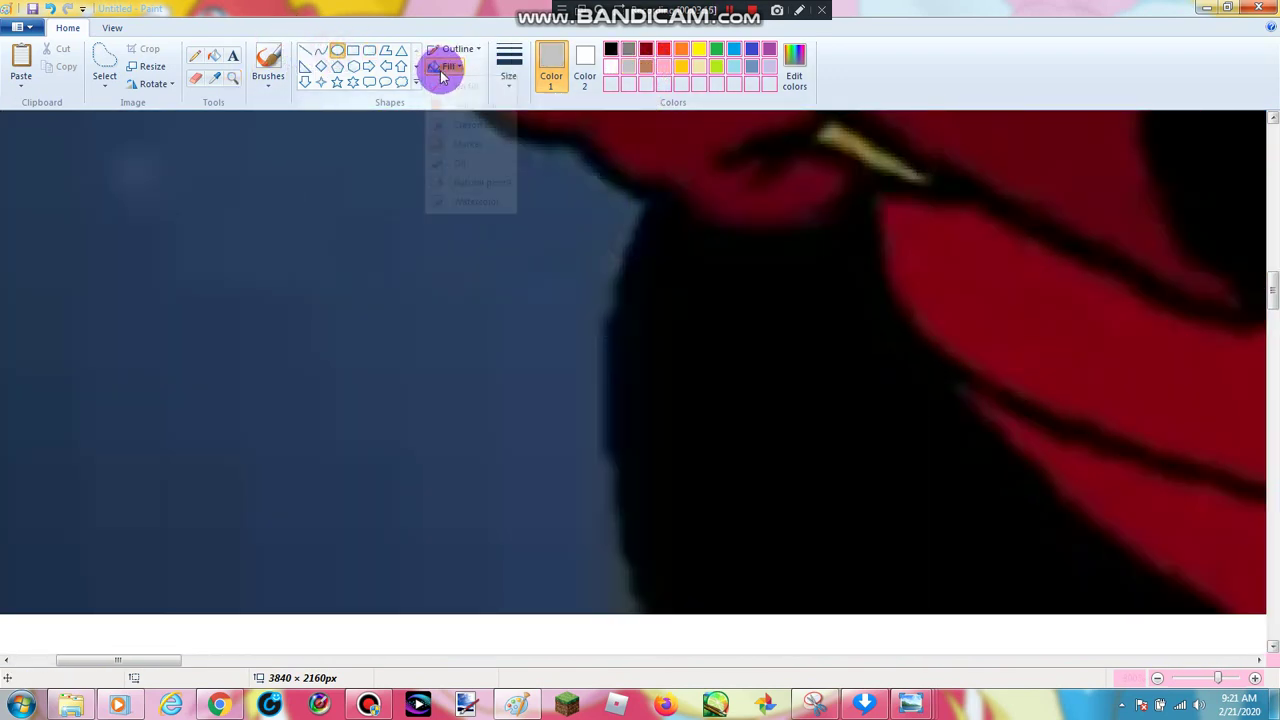
{"action": "left_click_drag", "start_coordinate": [598, 226], "coordinate": [697, 332]}
Give the small ellipse a solid-colour outline and a light gray fill
{"action": "left_click", "coordinate": [452, 50]}
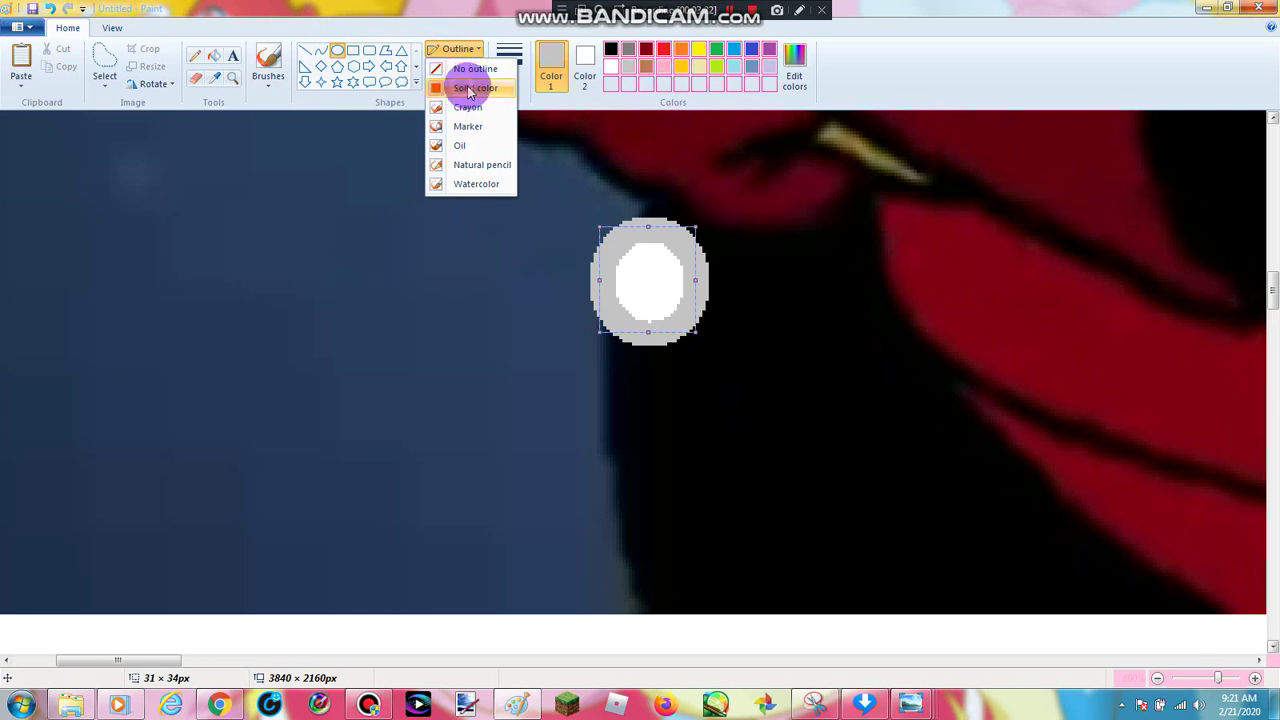
{"action": "left_click", "coordinate": [470, 89]}
{"action": "left_click", "coordinate": [585, 75]}
{"action": "left_click", "coordinate": [628, 66]}
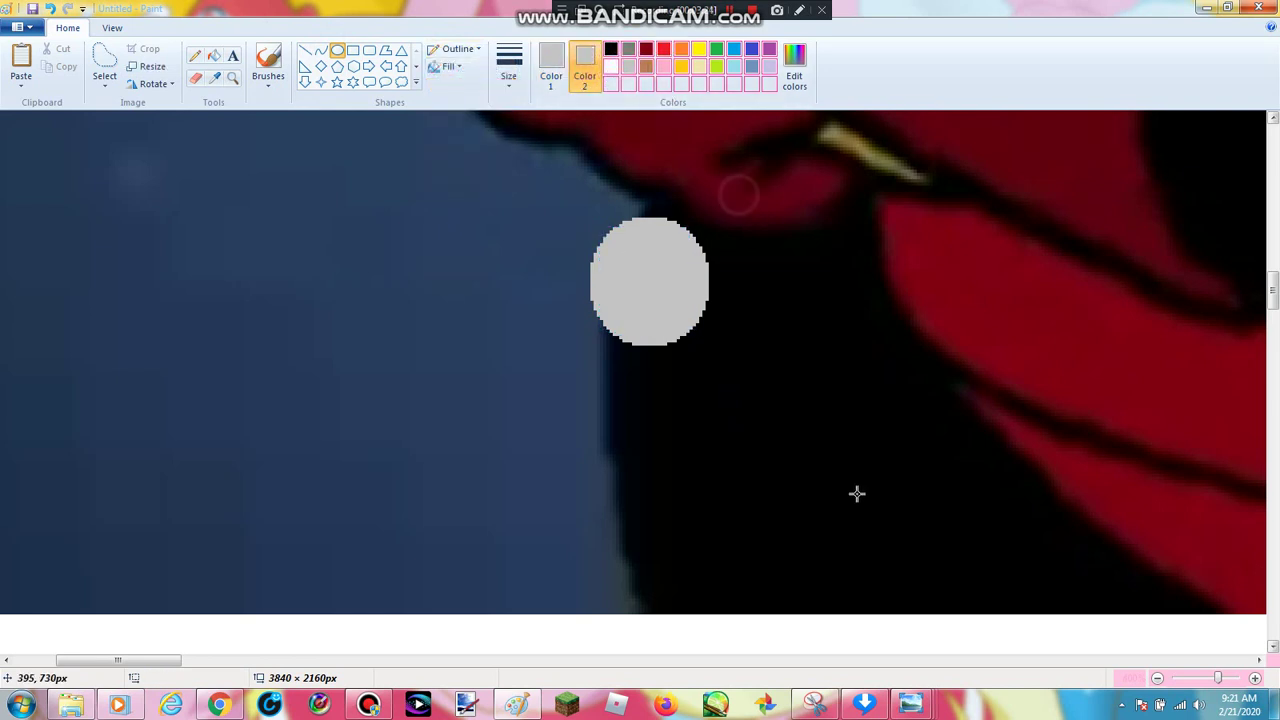
Add a second light gray circle lower on the leg and join both with a slightly bowed curve spanning about 90 × 93 px
{"action": "left_click_drag", "start_coordinate": [851, 484], "coordinate": [974, 601]}
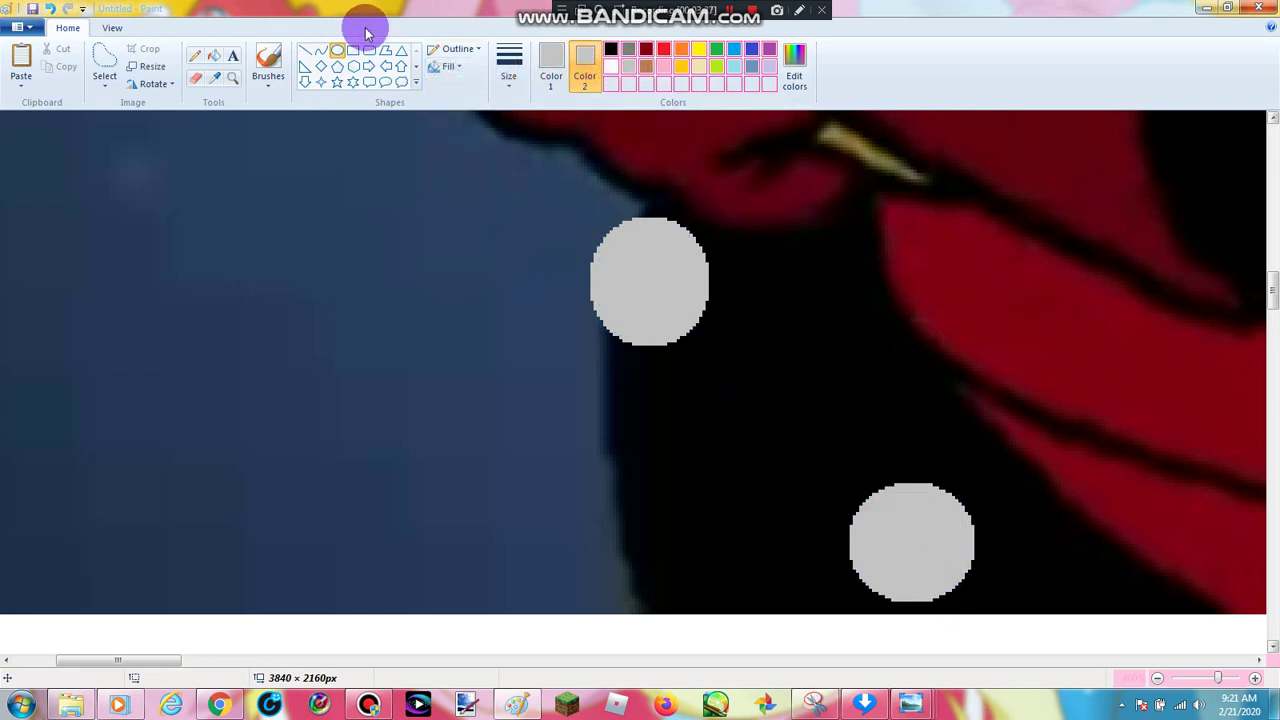
{"action": "left_click", "coordinate": [320, 50]}
{"action": "left_click_drag", "start_coordinate": [643, 280], "coordinate": [914, 563]}
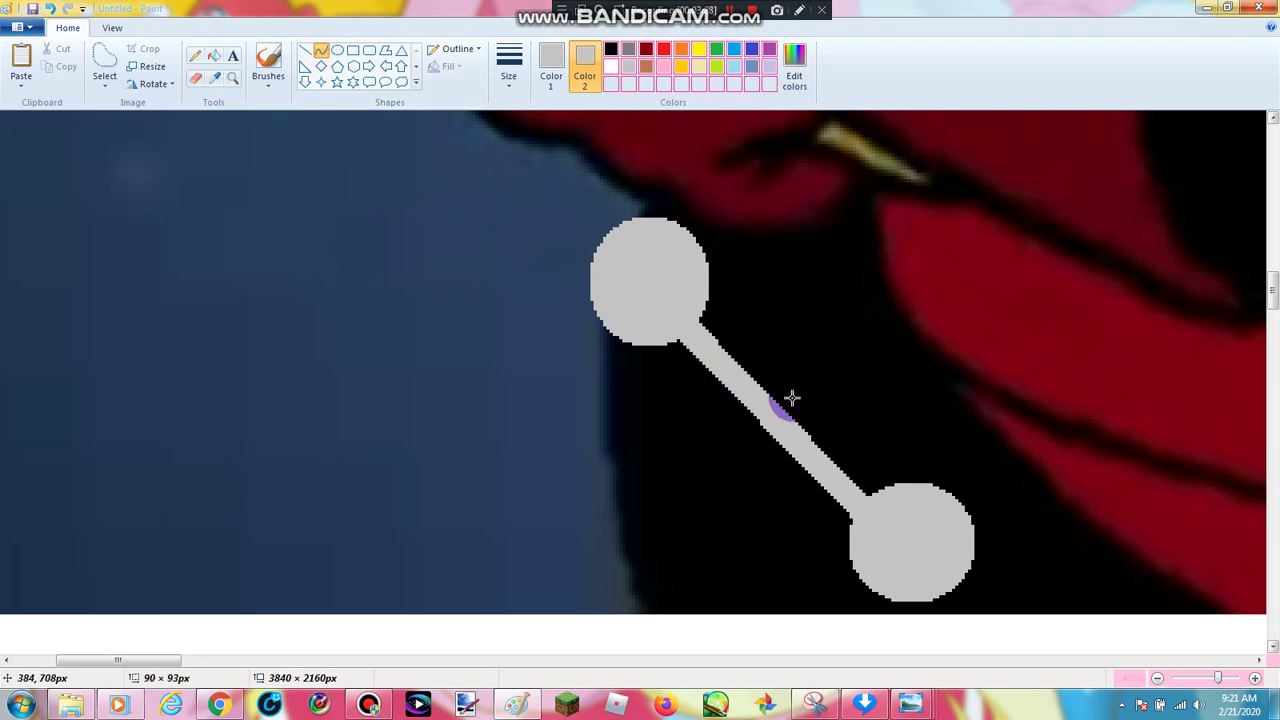
{"action": "left_click_drag", "start_coordinate": [757, 383], "coordinate": [735, 421]}
{"action": "left_click", "coordinate": [875, 521]}
{"action": "left_click", "coordinate": [985, 355]}
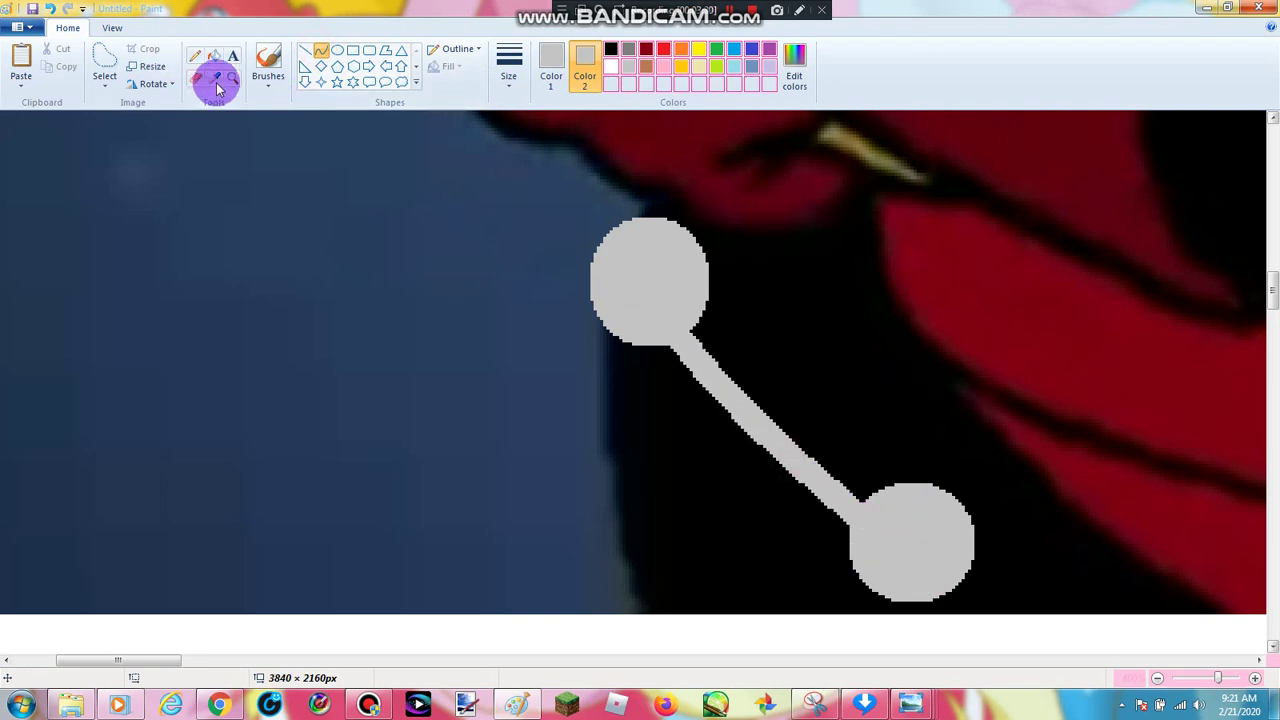
Draw a short light gray curve about 12 × 19 px across the uppermost finger of the clenched red hand
{"action": "right_click", "coordinate": [370, 215]}
{"action": "right_click", "coordinate": [370, 215]}
{"action": "right_click", "coordinate": [370, 215]}
{"action": "scroll", "coordinate": [340, 214], "scroll_direction": "up", "scroll_amount": 3}
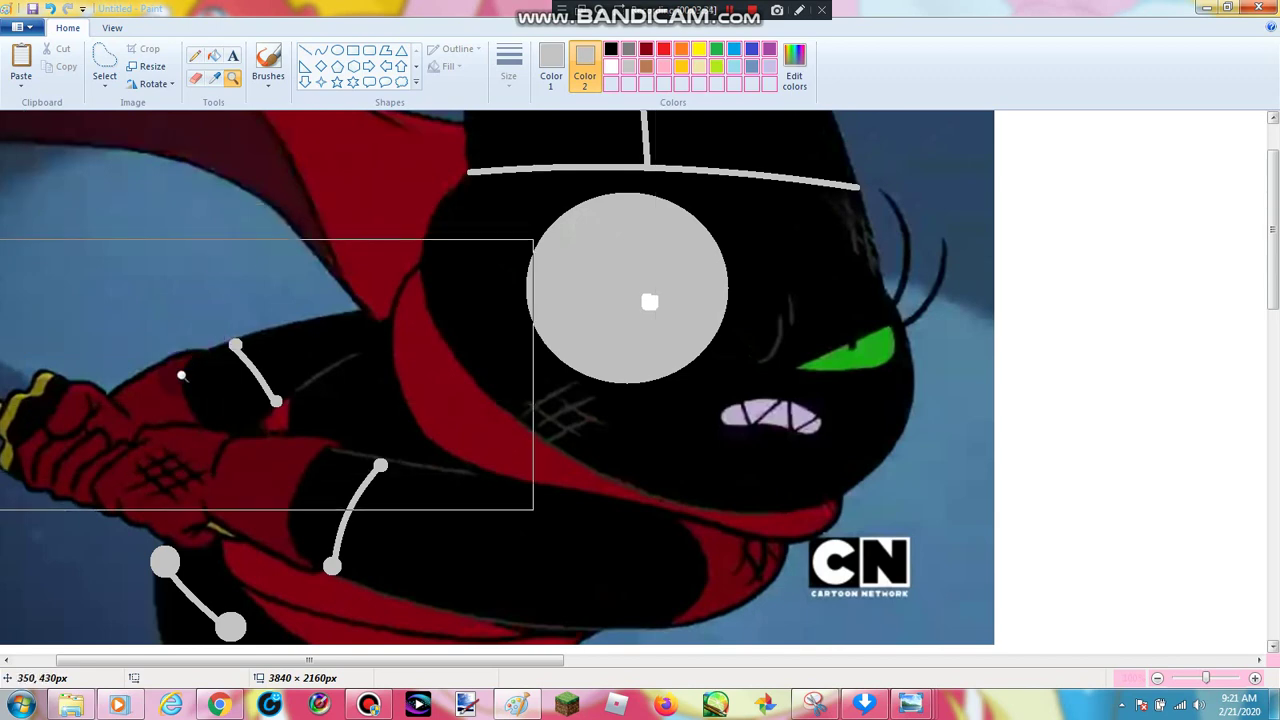
{"action": "right_click", "coordinate": [308, 310]}
{"action": "left_click", "coordinate": [212, 288]}
{"action": "left_click", "coordinate": [212, 288]}
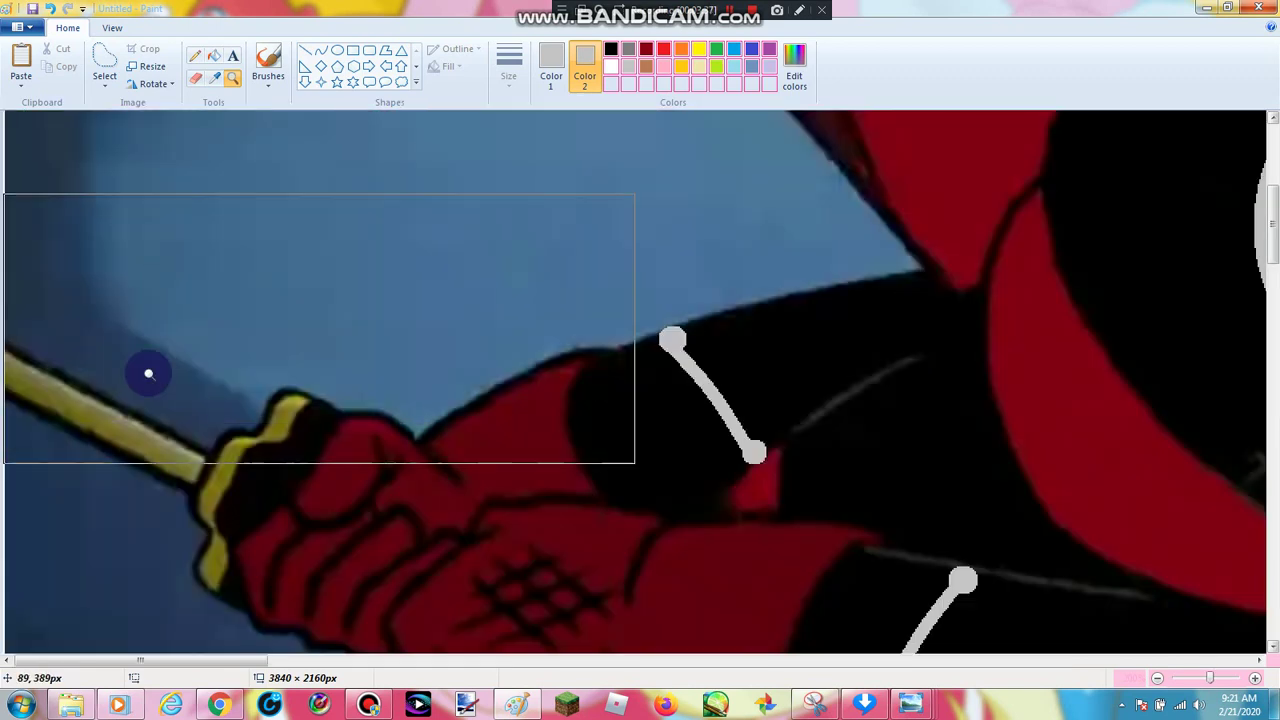
{"action": "left_click", "coordinate": [263, 430]}
{"action": "left_click", "coordinate": [490, 362]}
{"action": "left_click", "coordinate": [439, 274]}
{"action": "left_click", "coordinate": [428, 292]}
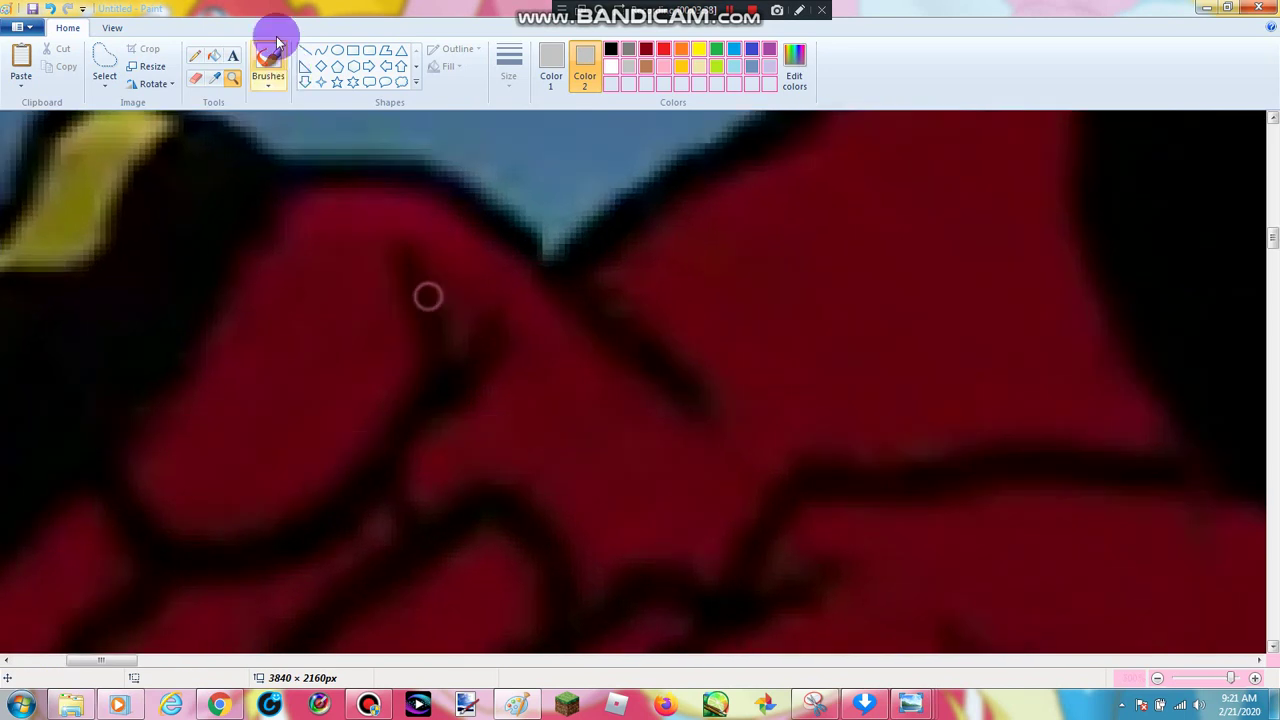
{"action": "left_click", "coordinate": [320, 50]}
{"action": "mouse_move", "coordinate": [358, 180]}
{"action": "left_mouse_down"}
{"action": "mouse_move", "coordinate": [410, 232]}
{"action": "mouse_move", "coordinate": [419, 283]}
{"action": "left_mouse_up"}
{"action": "left_click", "coordinate": [390, 201]}
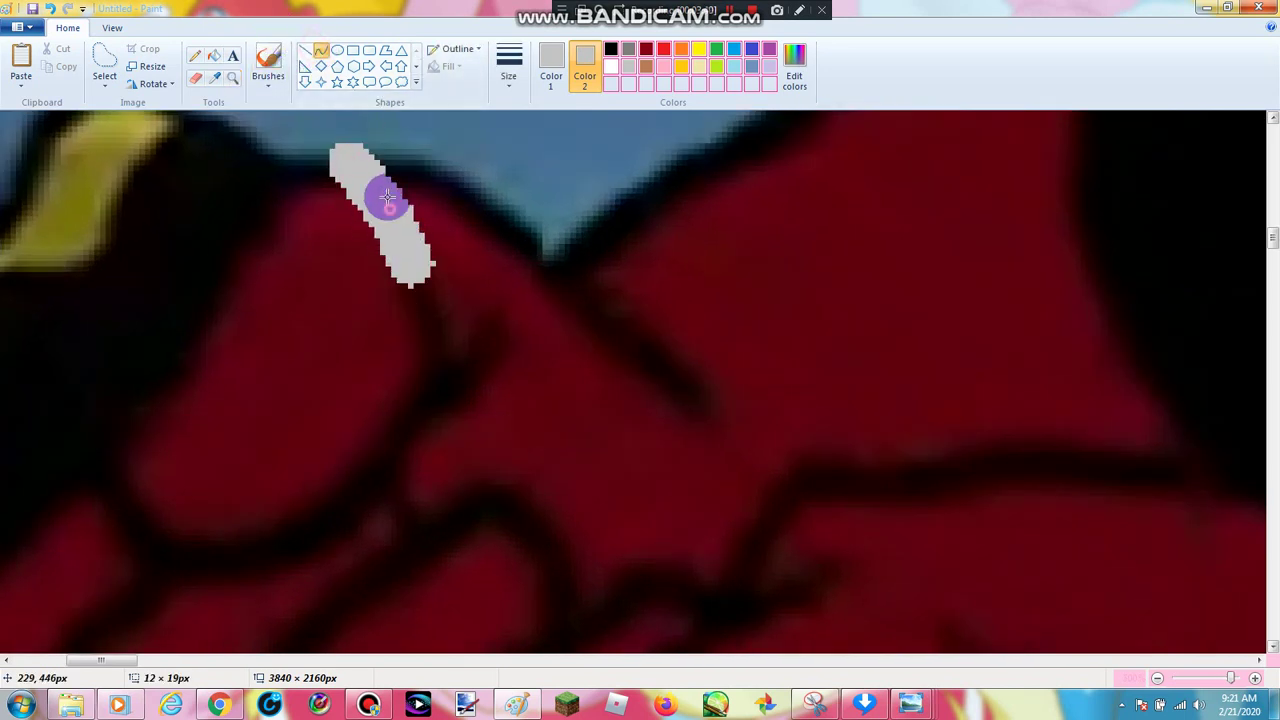
{"action": "left_click", "coordinate": [395, 198]}
{"action": "left_click_drag", "start_coordinate": [371, 207], "coordinate": [366, 196]}
{"action": "left_click", "coordinate": [477, 180]}
Draw a light gray curve about 26 × 99 px down the front red glove's wrist, bowed toward the fingers
{"action": "scroll", "coordinate": [400, 220], "scroll_direction": "down", "scroll_amount": 3}
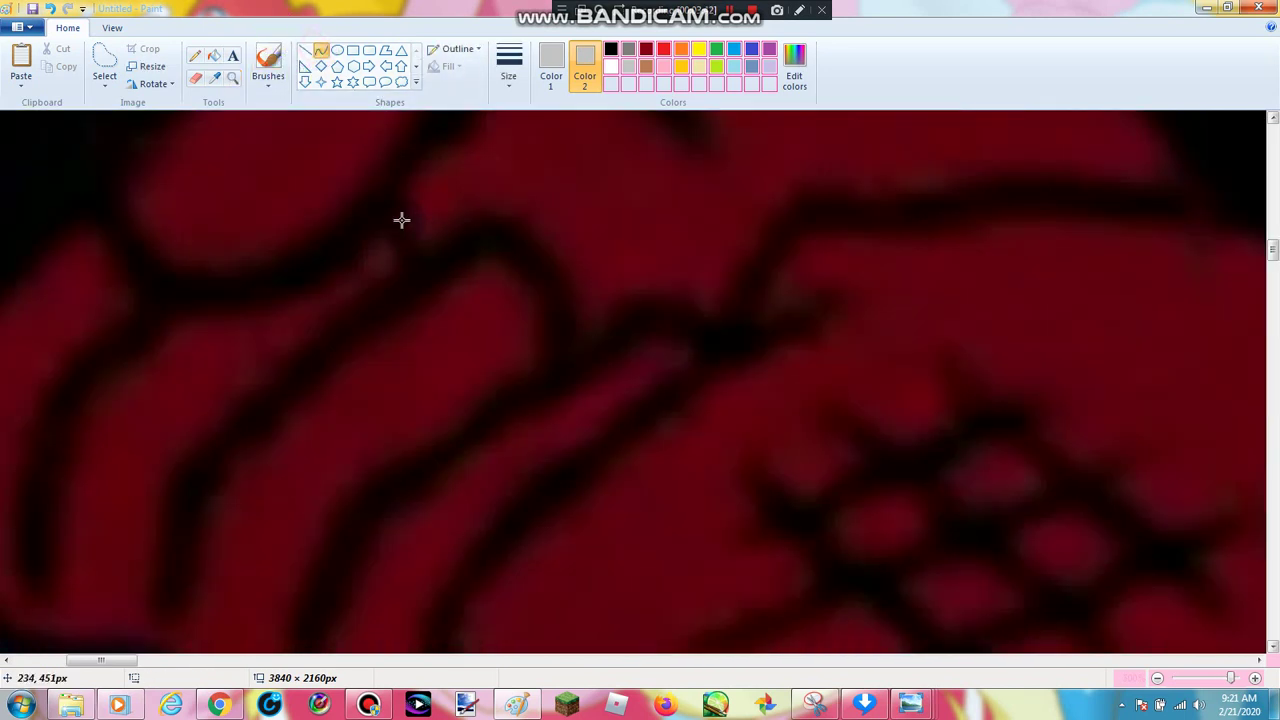
{"action": "left_click", "coordinate": [234, 80]}
{"action": "right_click", "coordinate": [676, 355]}
{"action": "right_click", "coordinate": [676, 355]}
{"action": "left_click", "coordinate": [1093, 656]}
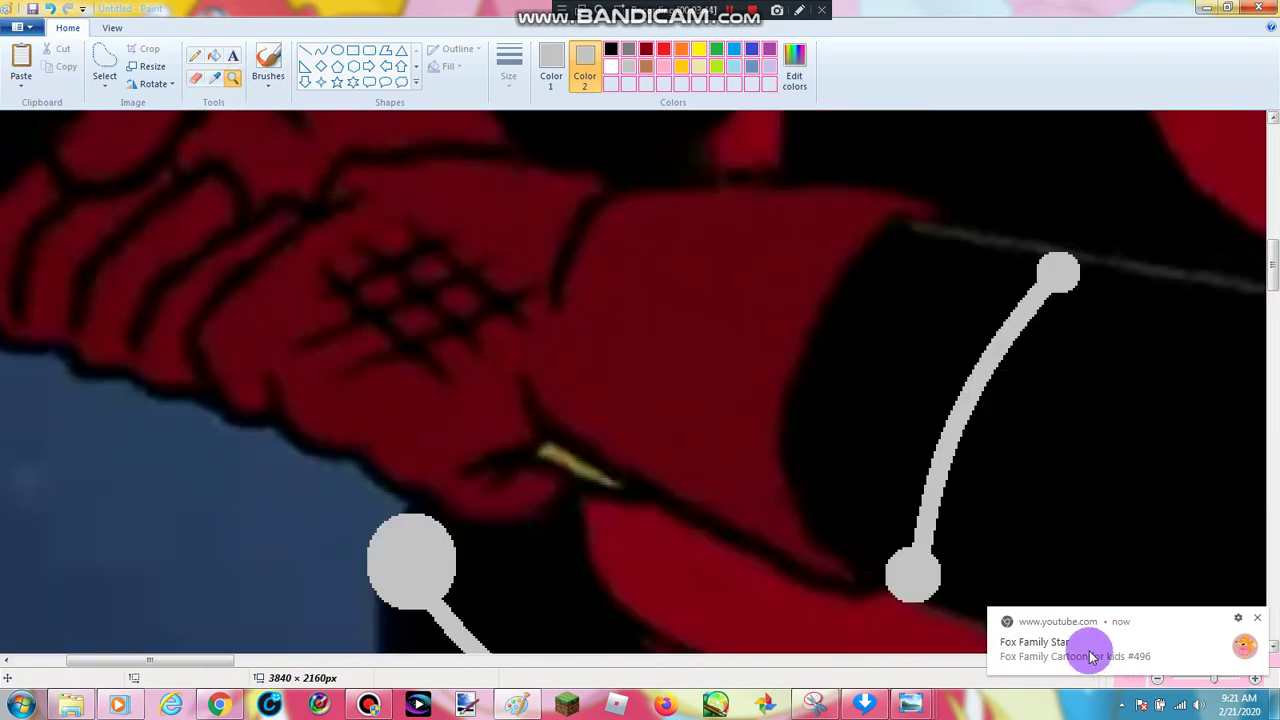
{"action": "left_click", "coordinate": [1257, 619]}
{"action": "left_click", "coordinate": [322, 52]}
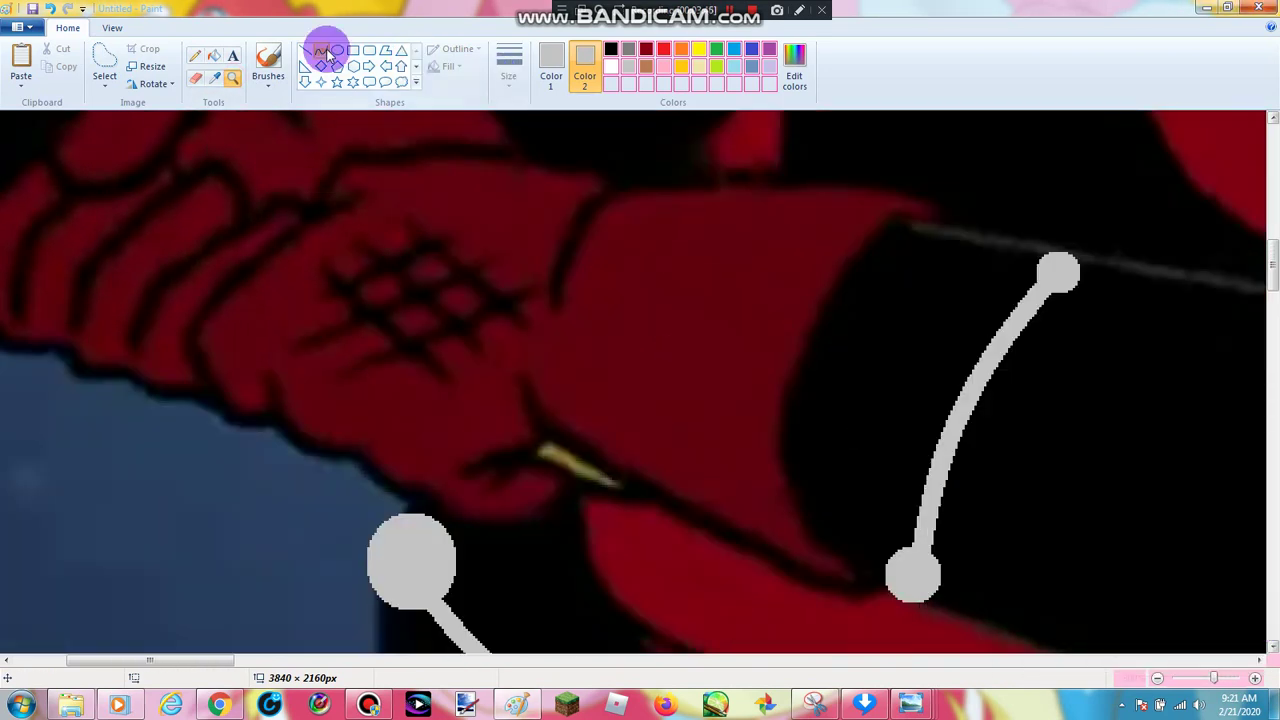
{"action": "left_click_drag", "start_coordinate": [615, 189], "coordinate": [553, 423]}
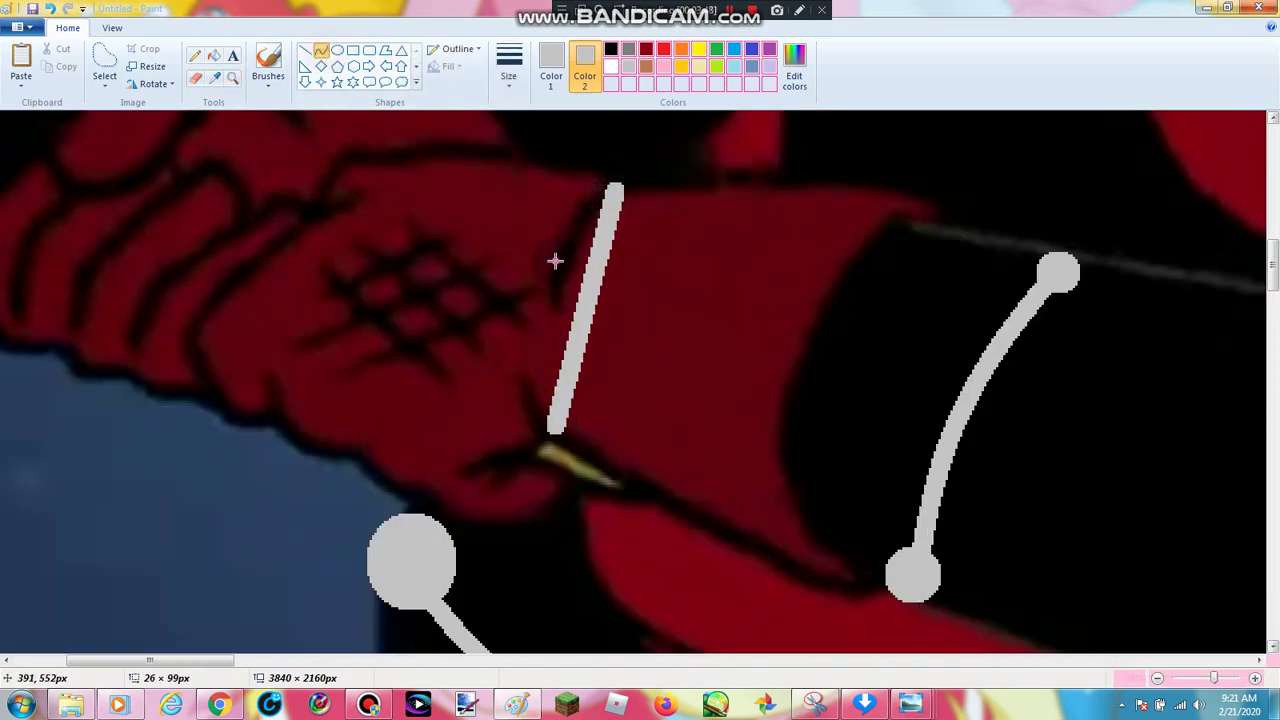
{"action": "left_click_drag", "start_coordinate": [557, 257], "coordinate": [543, 288]}
Draw a circle about 29 × 29 px with a light gray outline over the lower part of the front wrist curve
{"action": "left_click", "coordinate": [507, 94]}
{"action": "left_click", "coordinate": [561, 68]}
{"action": "left_click", "coordinate": [605, 67]}
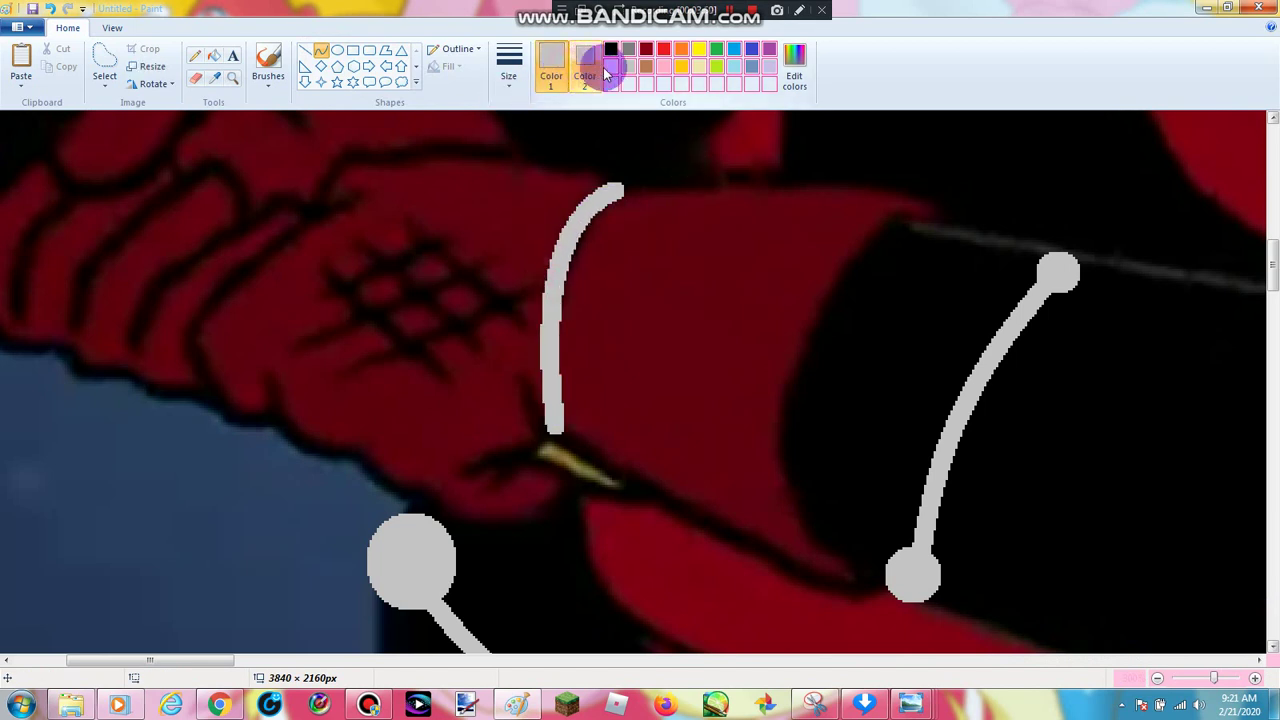
{"action": "left_click", "coordinate": [585, 67]}
{"action": "left_click", "coordinate": [621, 66]}
{"action": "left_click", "coordinate": [617, 67]}
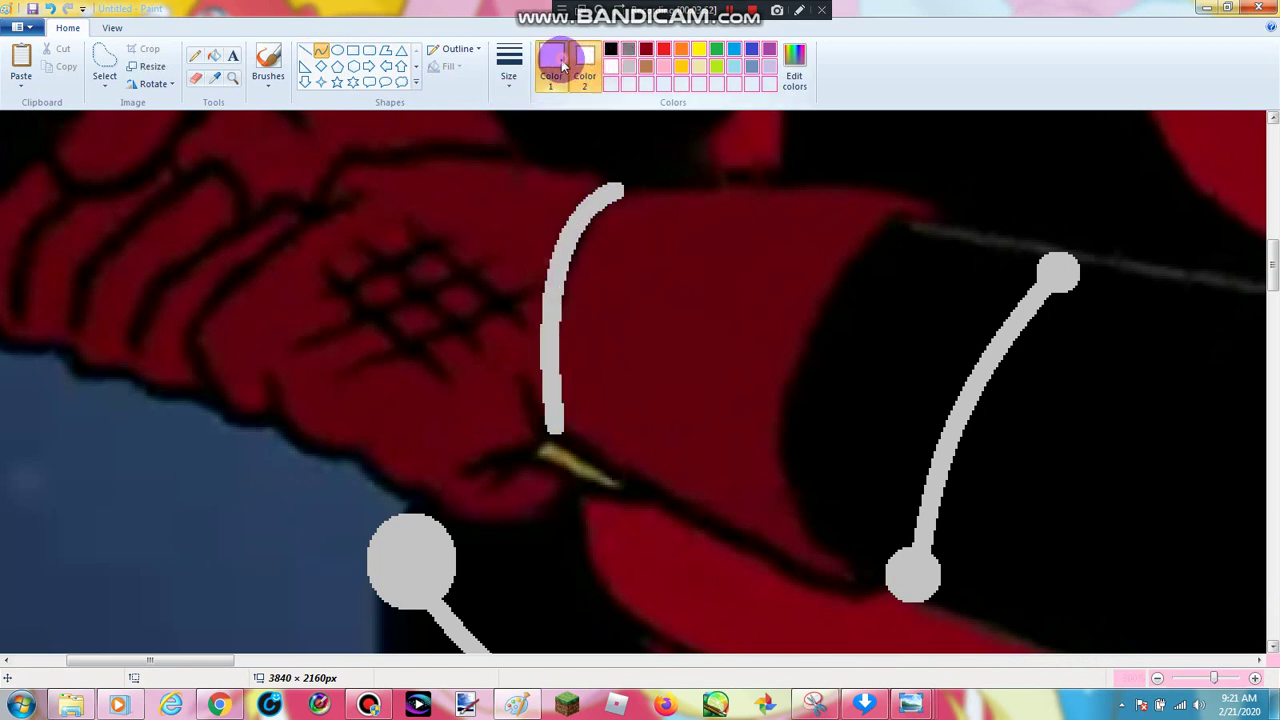
{"action": "left_click", "coordinate": [622, 62]}
{"action": "left_click", "coordinate": [630, 65]}
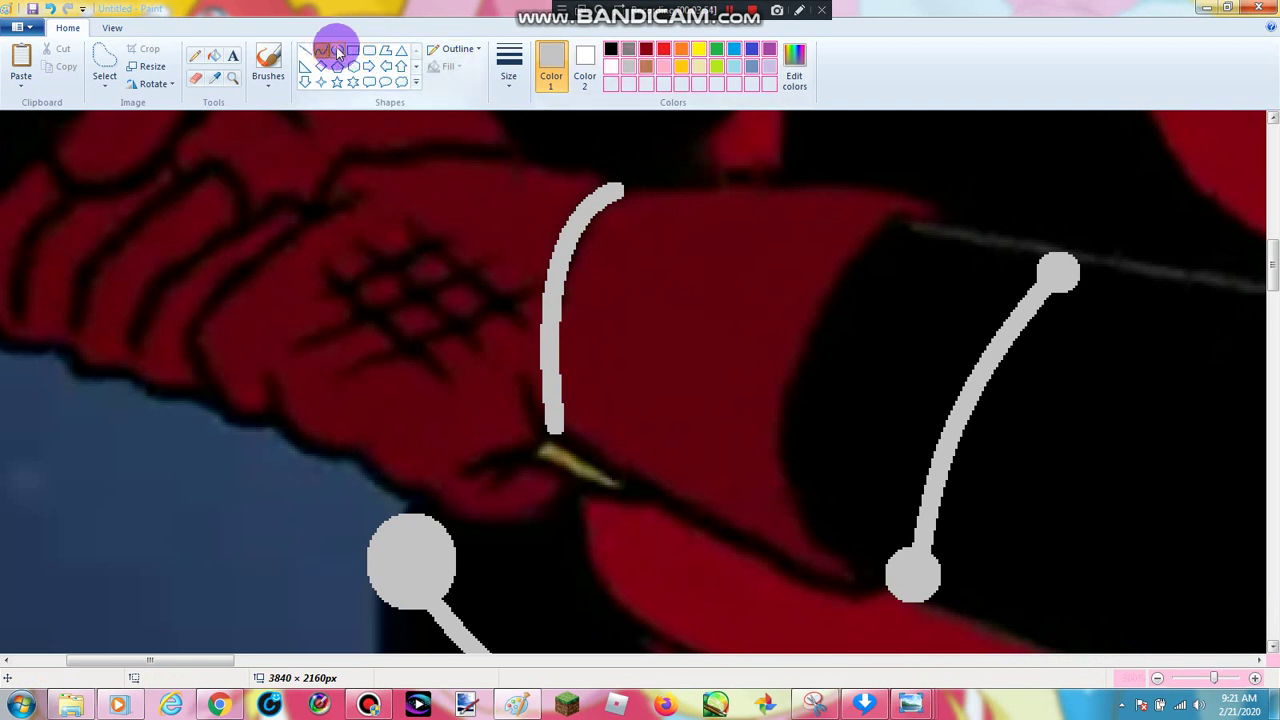
{"action": "left_click_drag", "start_coordinate": [513, 336], "coordinate": [583, 407]}
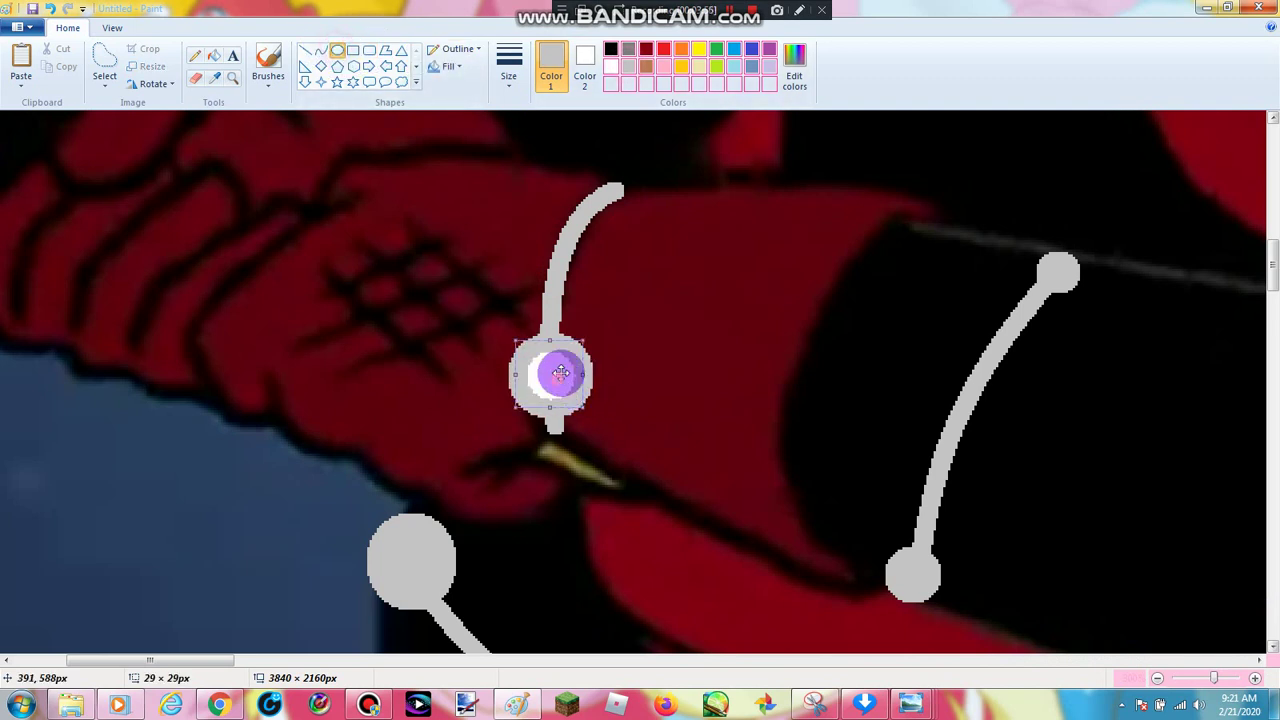
Give the wrist circle a solid-colour outline and light gray fill, and add a matching circle near the curve's upper end
{"action": "left_click", "coordinate": [452, 48]}
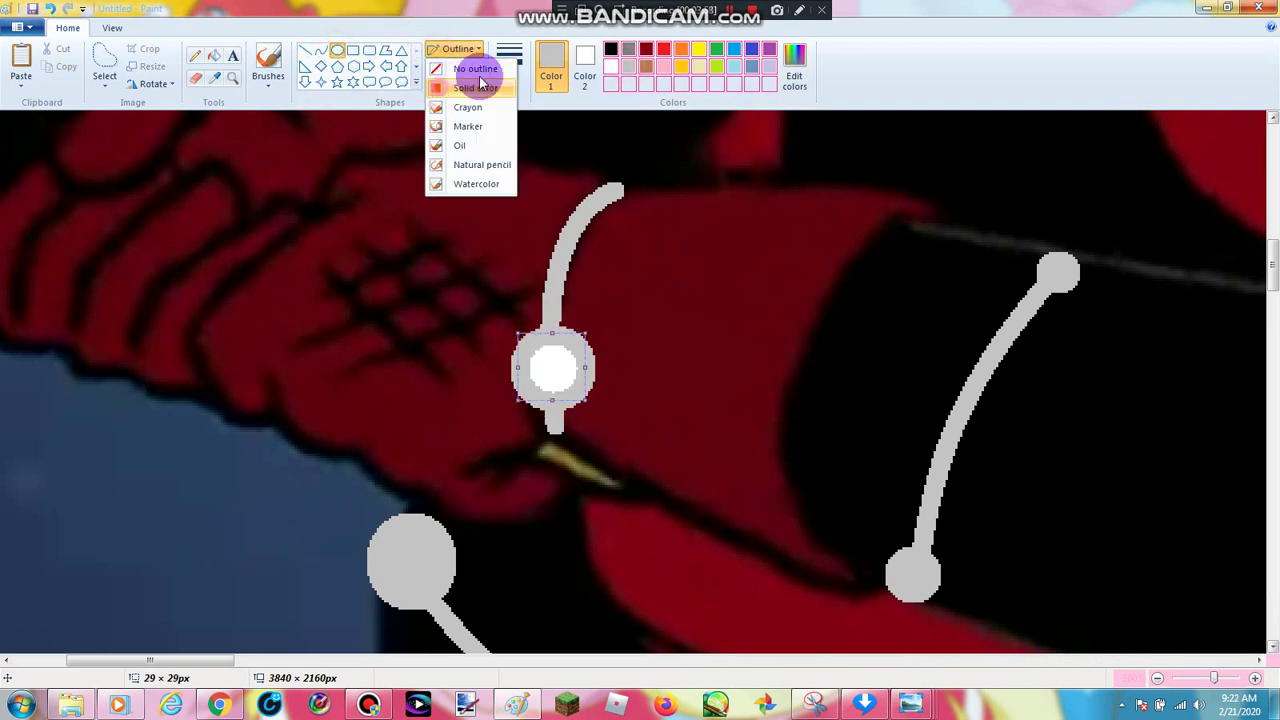
{"action": "left_click", "coordinate": [478, 87]}
{"action": "left_click", "coordinate": [584, 70]}
{"action": "left_click", "coordinate": [630, 65]}
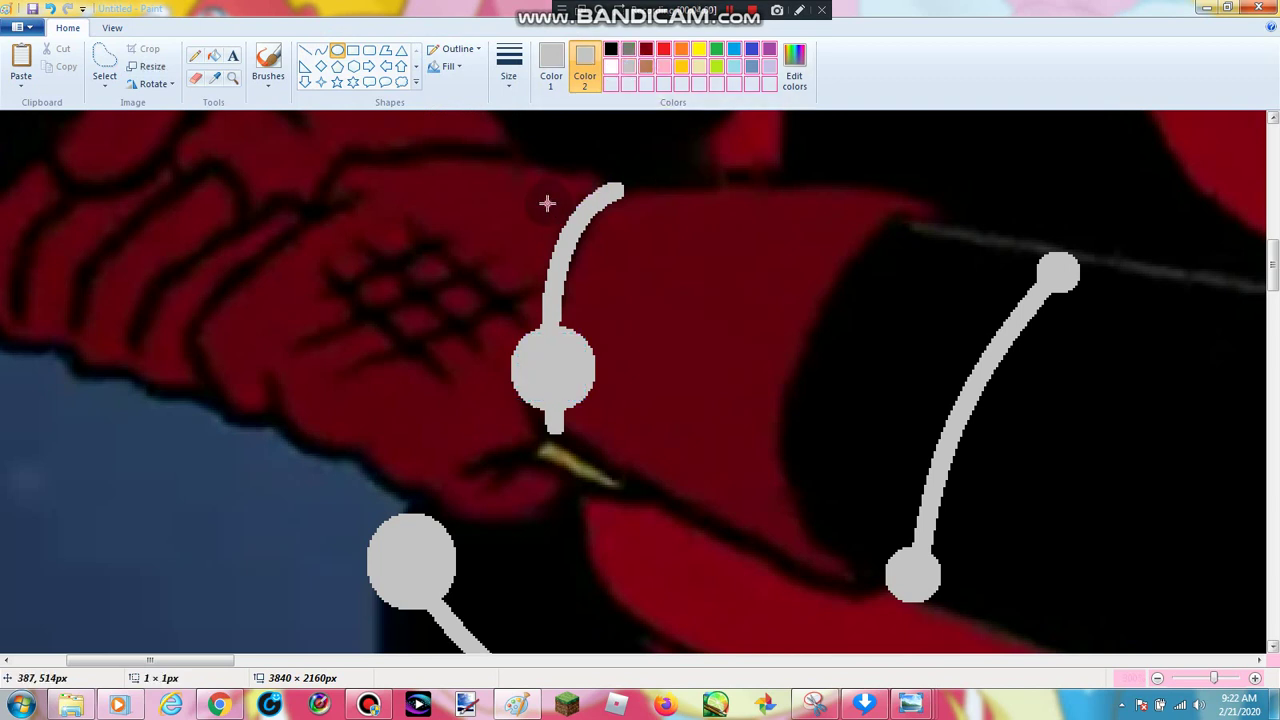
{"action": "left_click_drag", "start_coordinate": [547, 203], "coordinate": [620, 268]}
Draw a slightly bowed light gray curve about 16 × 69 px down the rear red glove's wrist
{"action": "scroll", "coordinate": [526, 225], "scroll_direction": "up", "scroll_amount": 3}
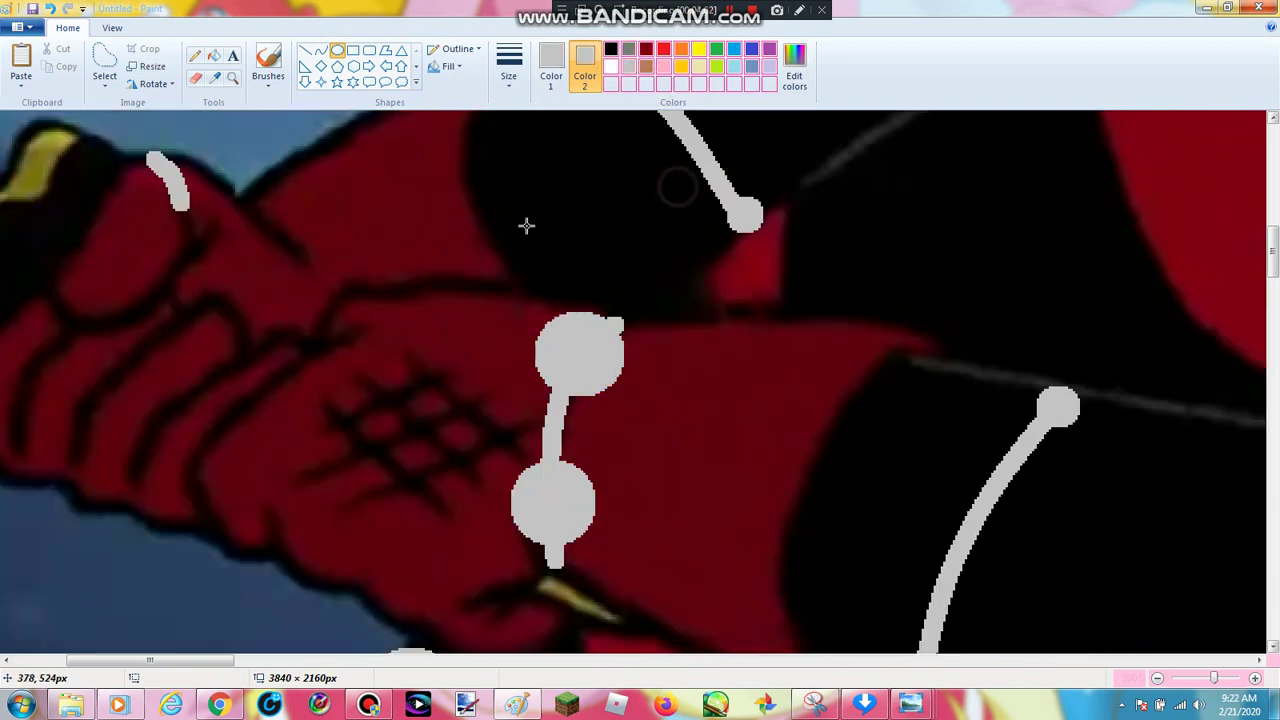
{"action": "scroll", "coordinate": [526, 225], "scroll_direction": "up", "scroll_amount": 3}
{"action": "left_click", "coordinate": [232, 77]}
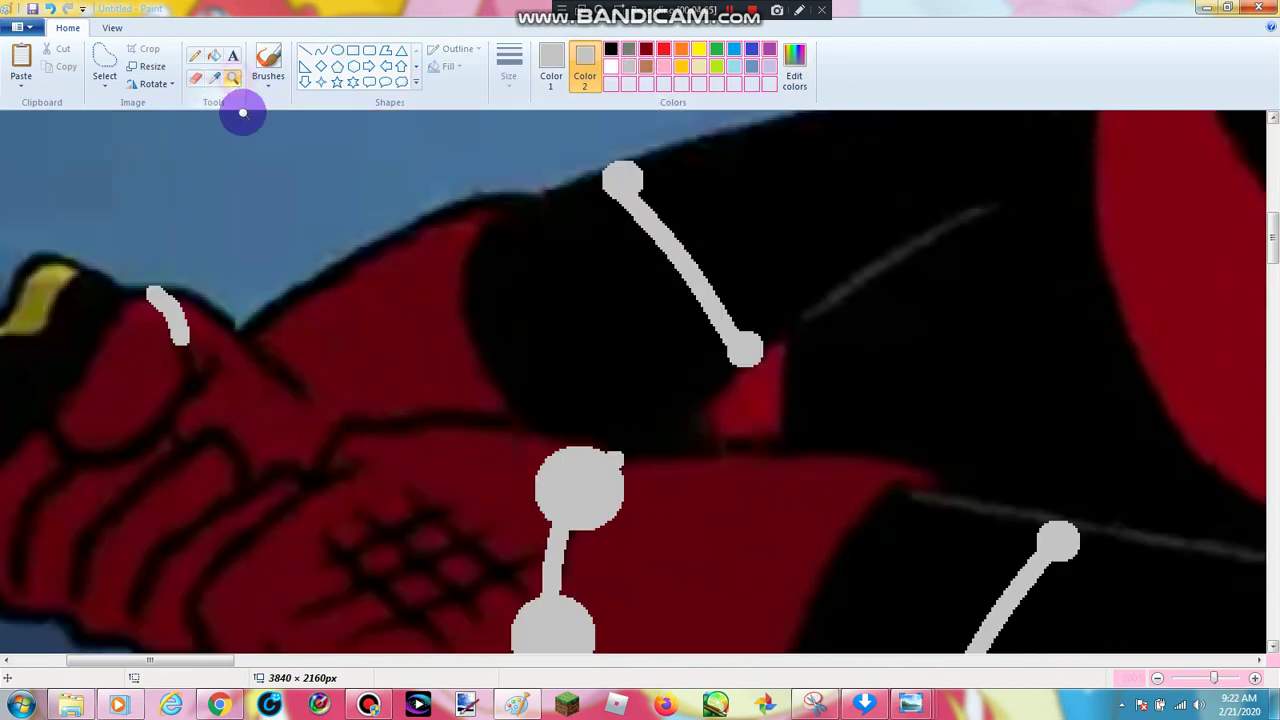
{"action": "left_click", "coordinate": [410, 313]}
{"action": "left_click", "coordinate": [410, 313]}
{"action": "left_click", "coordinate": [321, 50]}
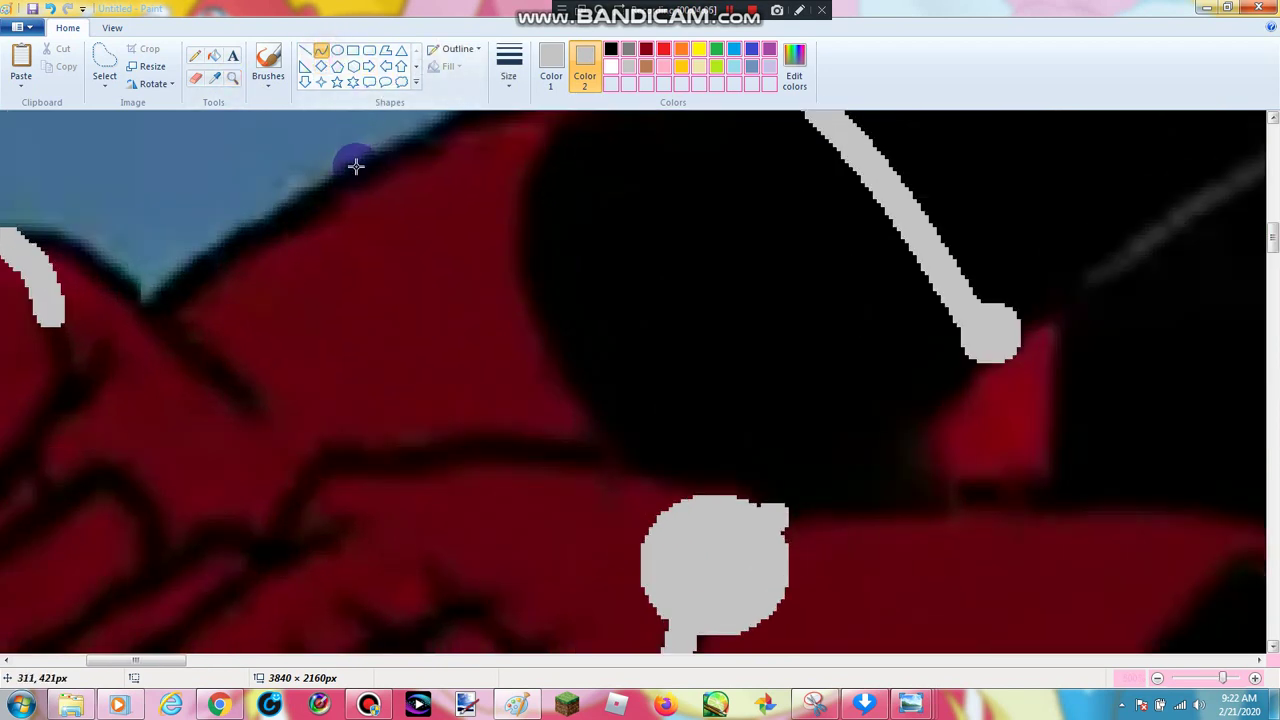
{"action": "mouse_move", "coordinate": [356, 165]}
{"action": "left_mouse_down"}
{"action": "mouse_move", "coordinate": [406, 420]}
{"action": "mouse_move", "coordinate": [368, 290]}
{"action": "left_mouse_up"}
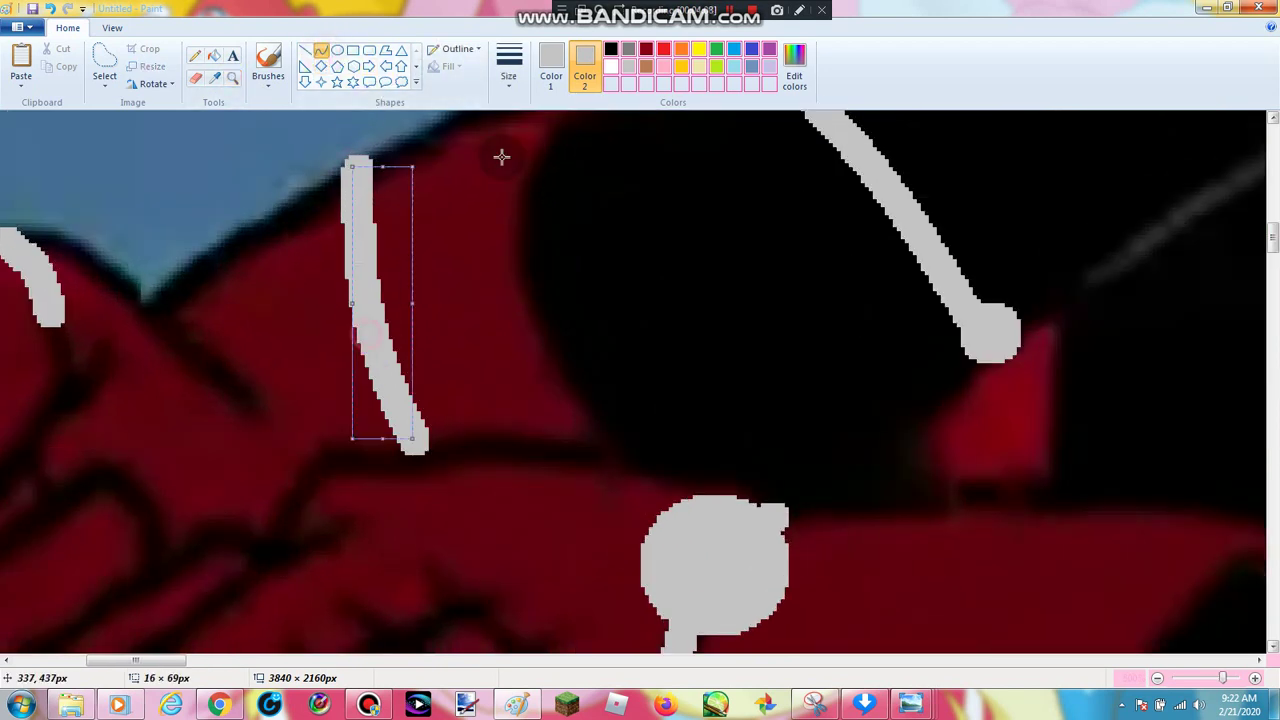
Add two light gray filled circles on the rear wrist curve, one near each end
{"action": "left_click", "coordinate": [337, 50]}
{"action": "mouse_move", "coordinate": [316, 188]}
{"action": "left_mouse_down"}
{"action": "mouse_move", "coordinate": [409, 263]}
{"action": "mouse_move", "coordinate": [384, 255]}
{"action": "mouse_move", "coordinate": [361, 214]}
{"action": "left_mouse_up"}
{"action": "left_click", "coordinate": [423, 200]}
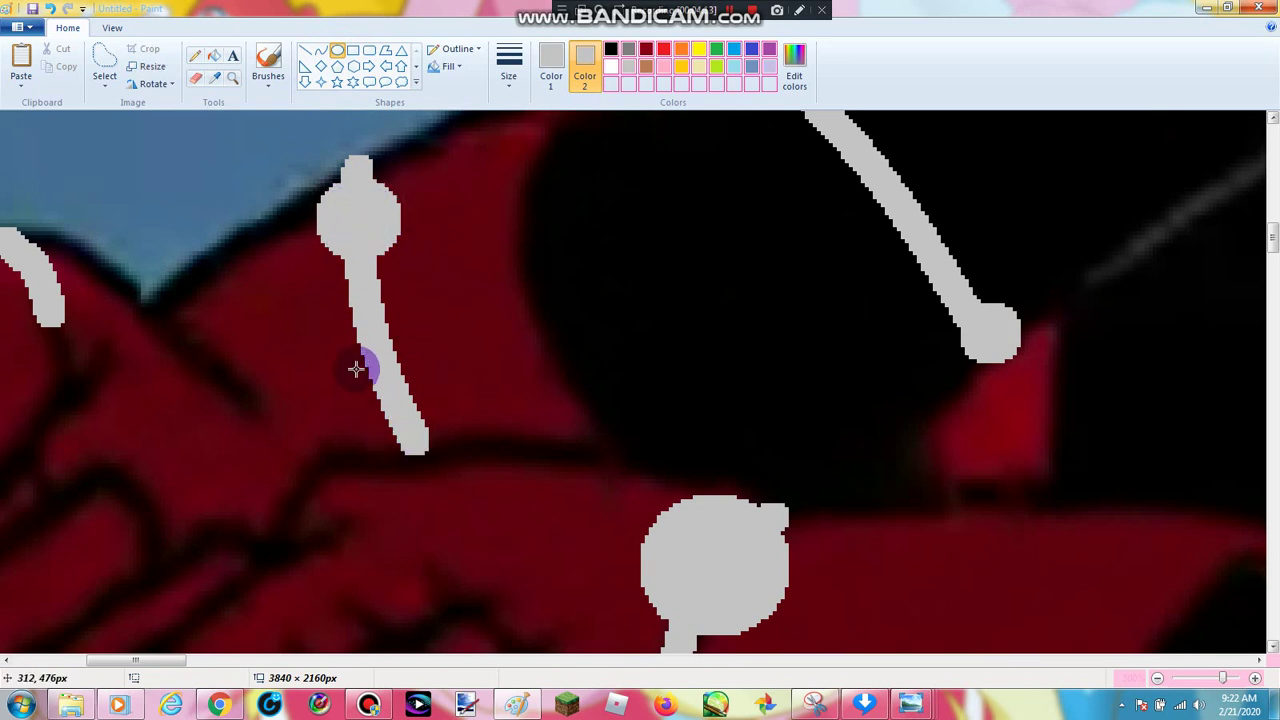
{"action": "left_click_drag", "start_coordinate": [356, 369], "coordinate": [428, 432]}
{"action": "left_click_drag", "start_coordinate": [383, 394], "coordinate": [383, 380]}
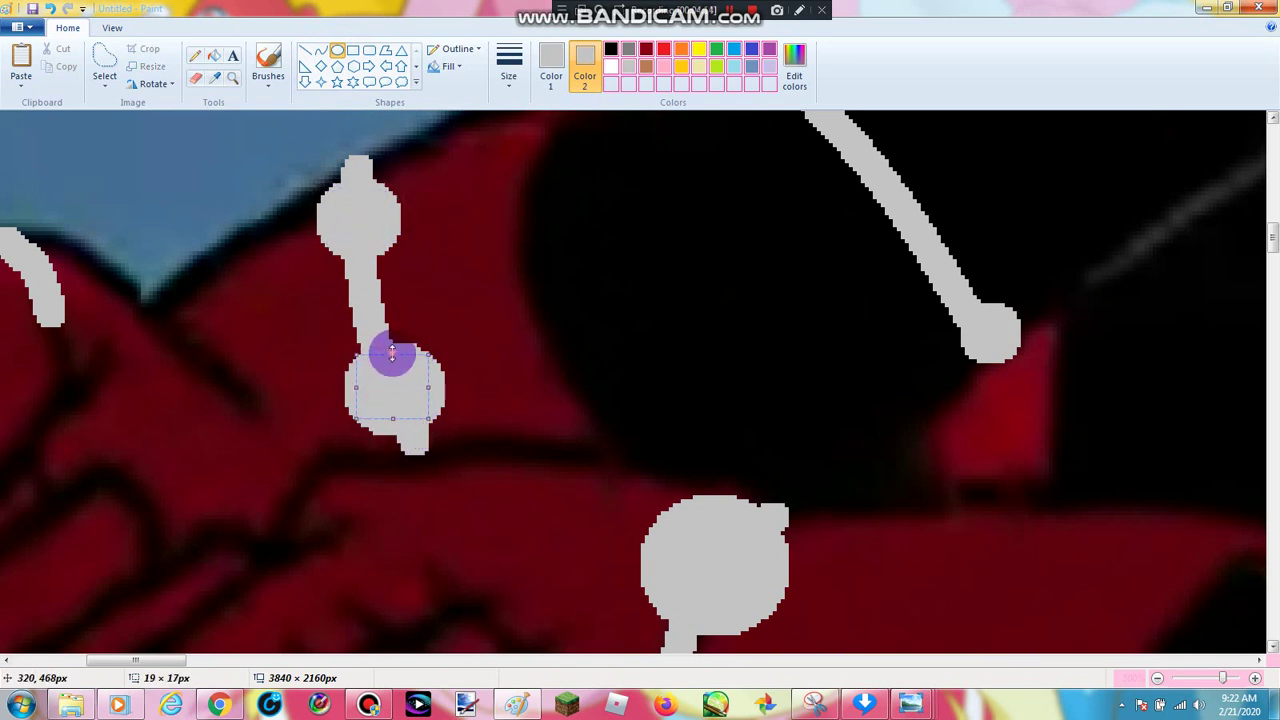
{"action": "left_click", "coordinate": [357, 134]}
Draw a bowed light gray curve about 26 × 26 px across the lower end of the fist's uppermost finger
{"action": "left_click", "coordinate": [230, 76]}
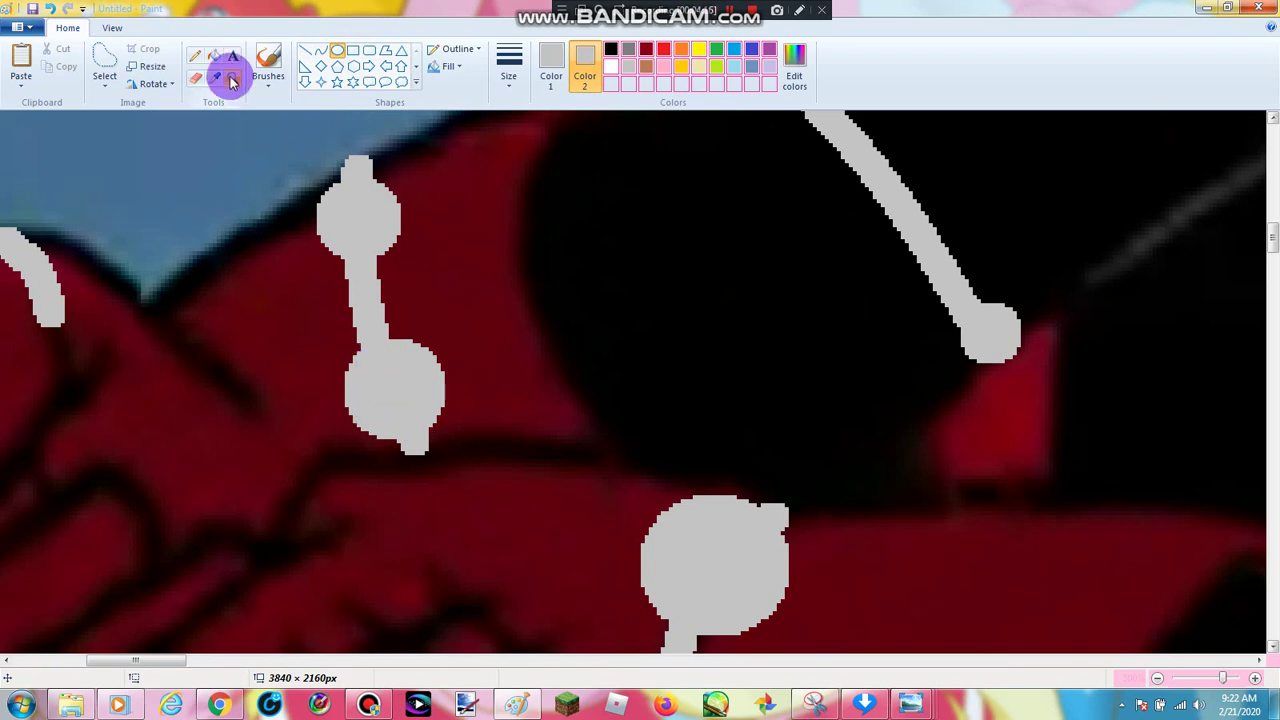
{"action": "right_click", "coordinate": [423, 266]}
{"action": "right_click", "coordinate": [425, 266]}
{"action": "right_click", "coordinate": [424, 266]}
{"action": "left_click", "coordinate": [169, 208]}
{"action": "scroll", "coordinate": [169, 208], "scroll_direction": "up", "scroll_amount": 2}
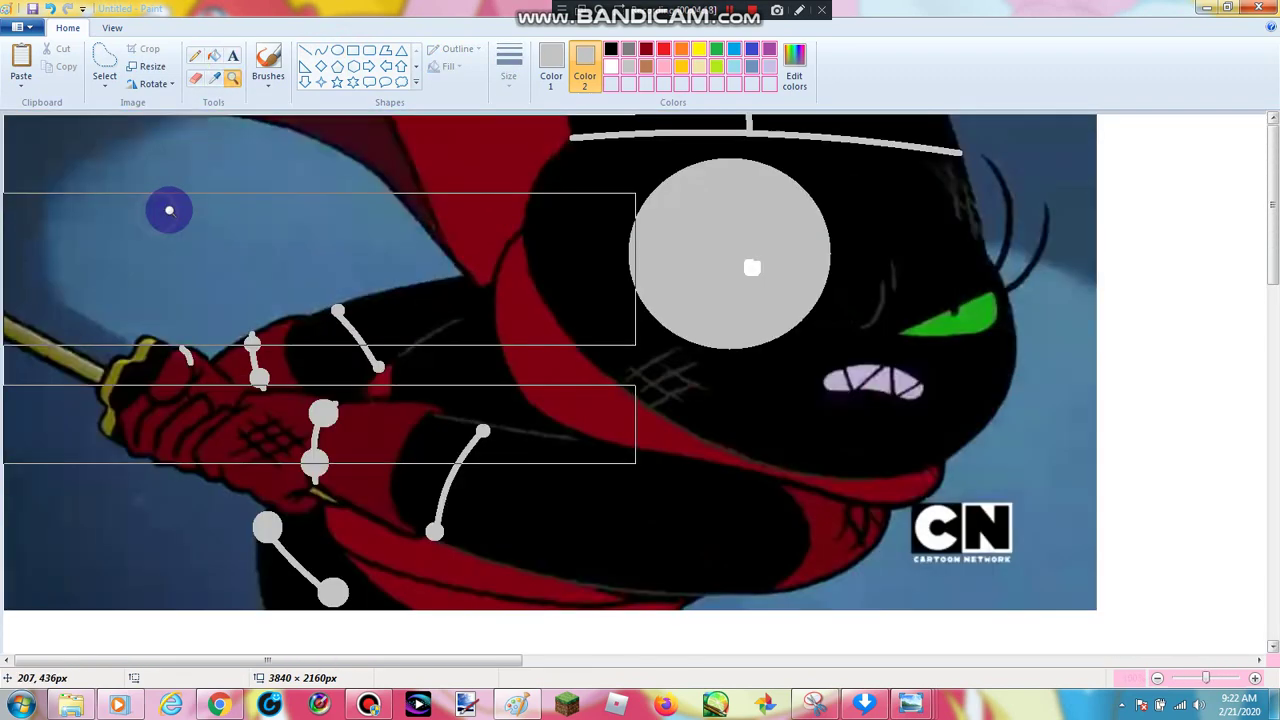
{"action": "right_click", "coordinate": [365, 397]}
{"action": "left_click", "coordinate": [200, 356]}
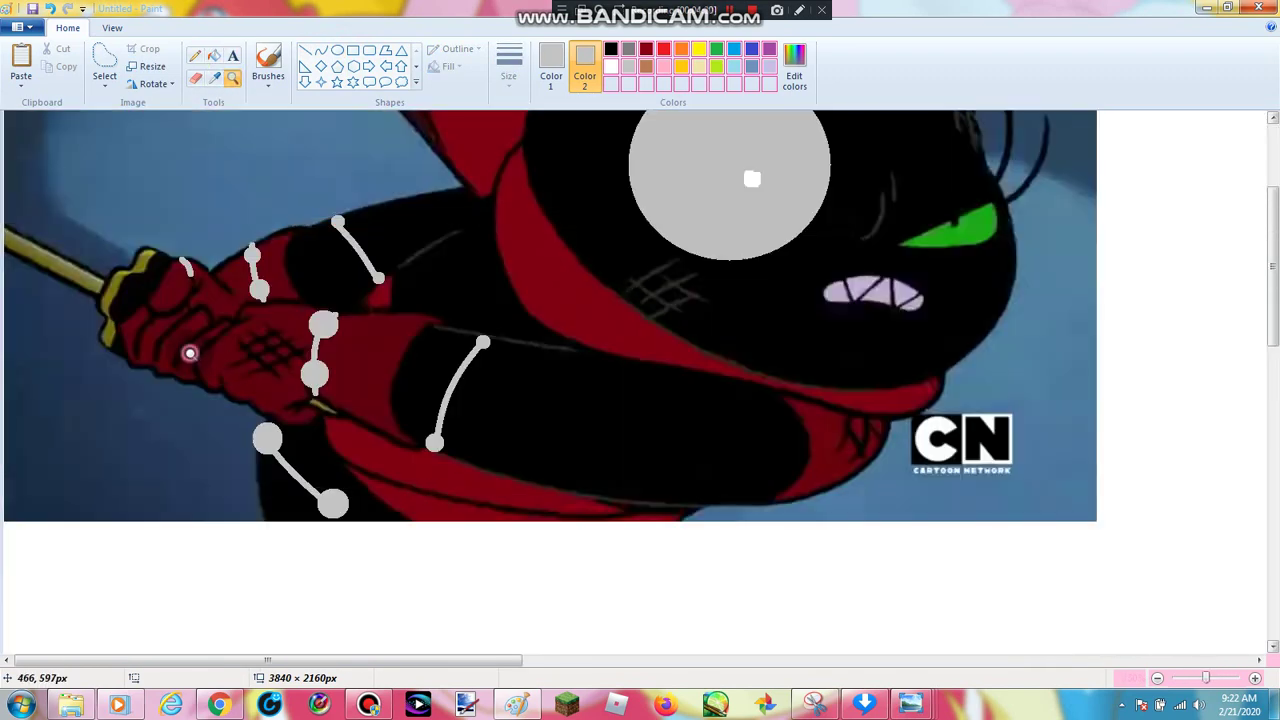
{"action": "left_click", "coordinate": [193, 354]}
{"action": "left_click", "coordinate": [379, 307]}
{"action": "left_click", "coordinate": [380, 306]}
{"action": "left_click", "coordinate": [408, 293]}
{"action": "left_click", "coordinate": [403, 280]}
{"action": "left_click", "coordinate": [377, 241]}
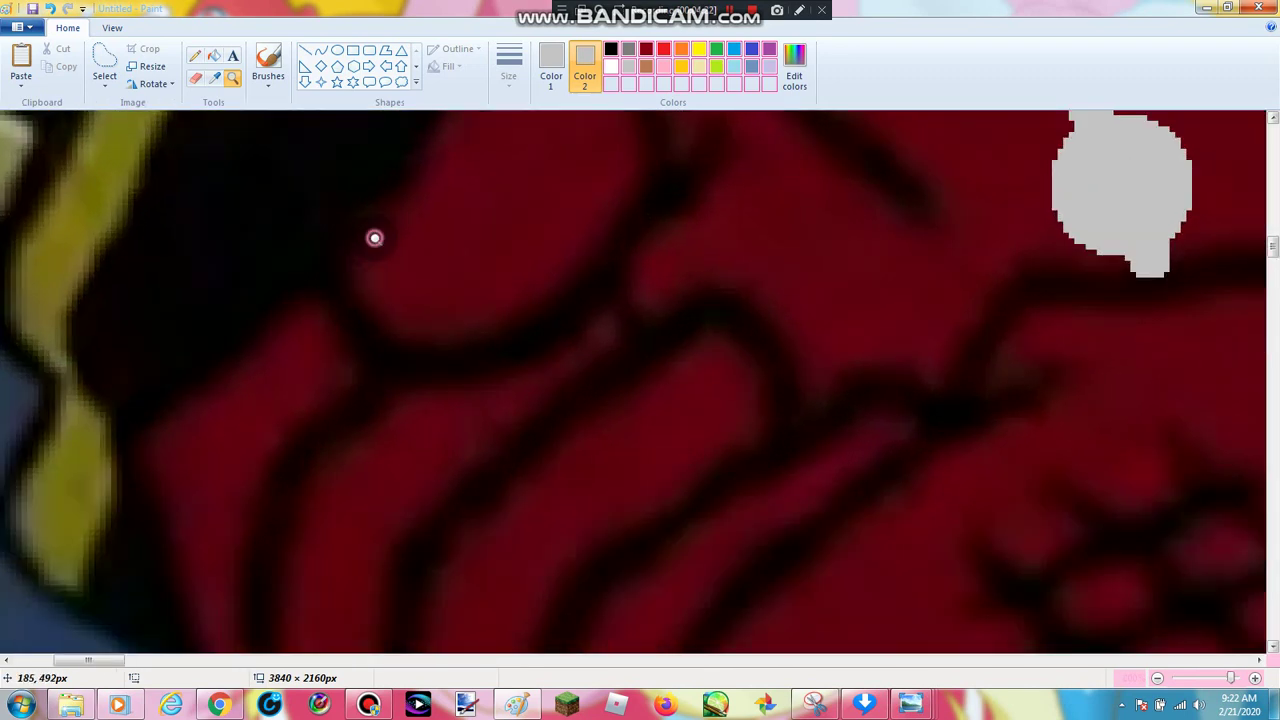
{"action": "left_click", "coordinate": [374, 238]}
{"action": "left_click_drag", "start_coordinate": [371, 222], "coordinate": [528, 380]}
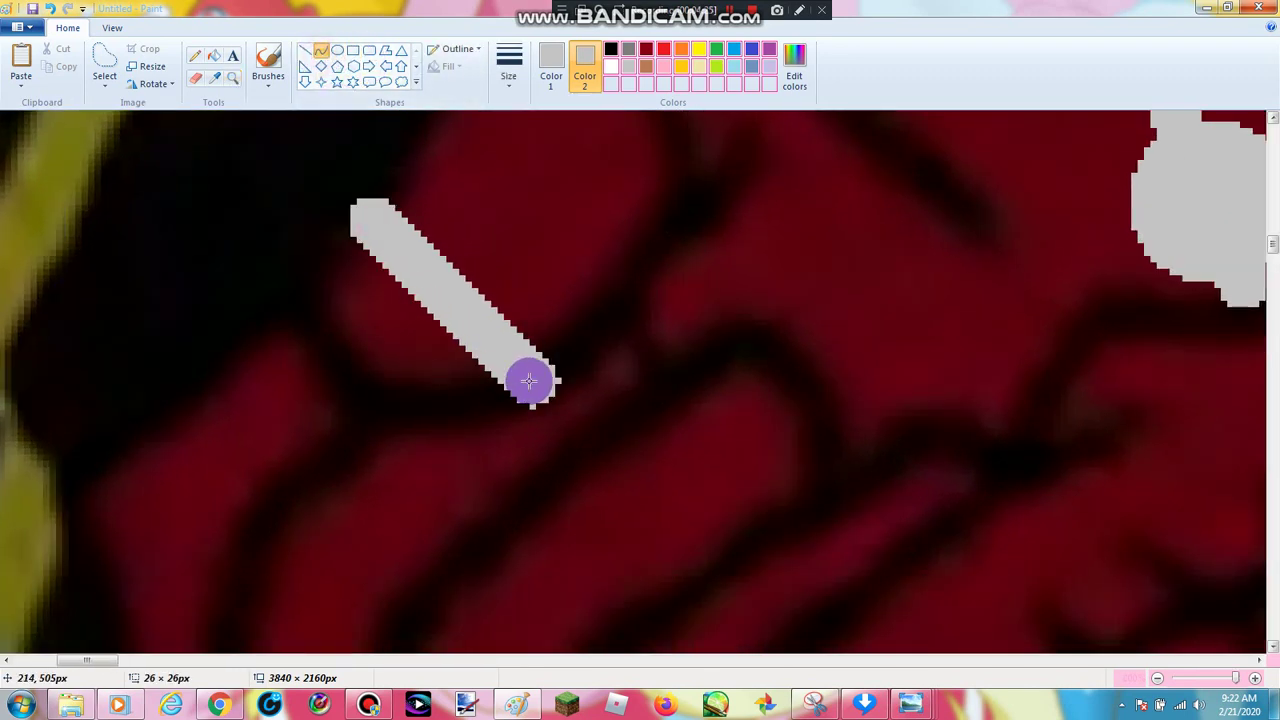
{"action": "left_click_drag", "start_coordinate": [465, 285], "coordinate": [491, 308]}
{"action": "left_click", "coordinate": [547, 233]}
Add a second bowed light gray curve about 30 × 31 px across the middle of the uppermost finger
{"action": "scroll", "coordinate": [526, 294], "scroll_direction": "up", "scroll_amount": 2}
{"action": "left_click_drag", "start_coordinate": [475, 210], "coordinate": [643, 394]}
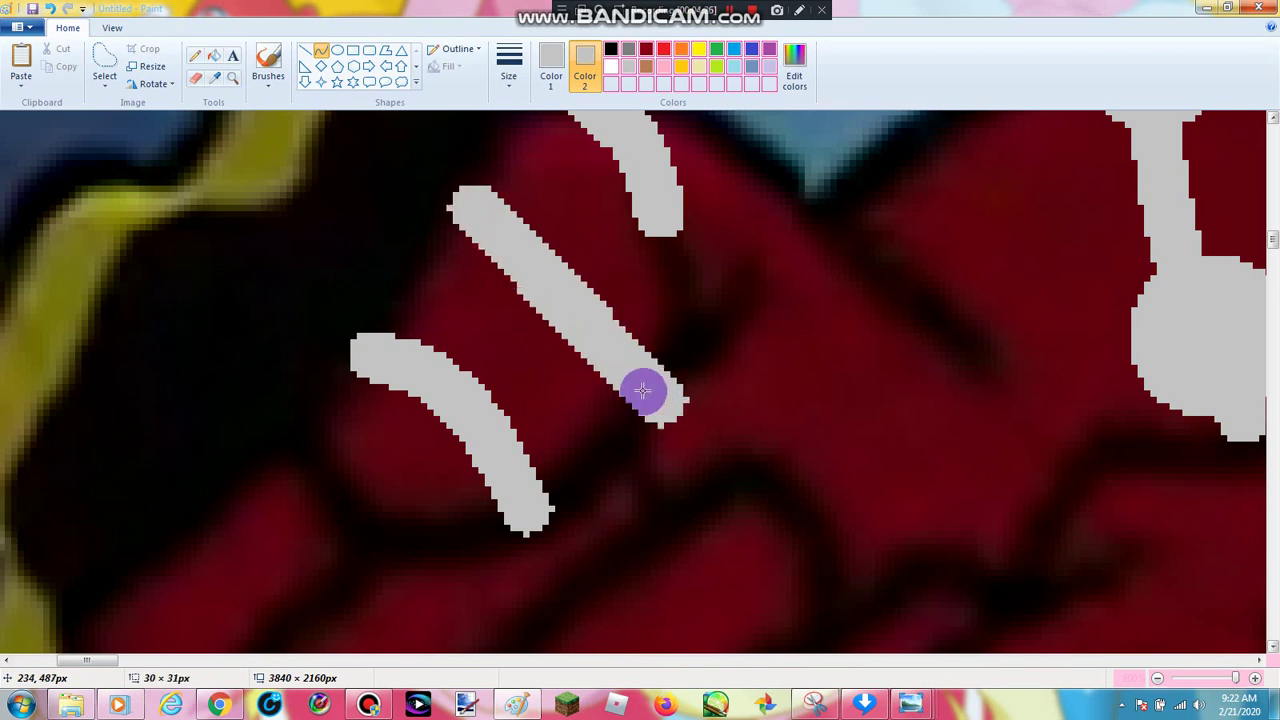
{"action": "left_click_drag", "start_coordinate": [614, 292], "coordinate": [593, 230]}
Draw two short bowed light gray curves, one above the other, across the second finger of the fist
{"action": "scroll", "coordinate": [508, 263], "scroll_direction": "down", "scroll_amount": 5}
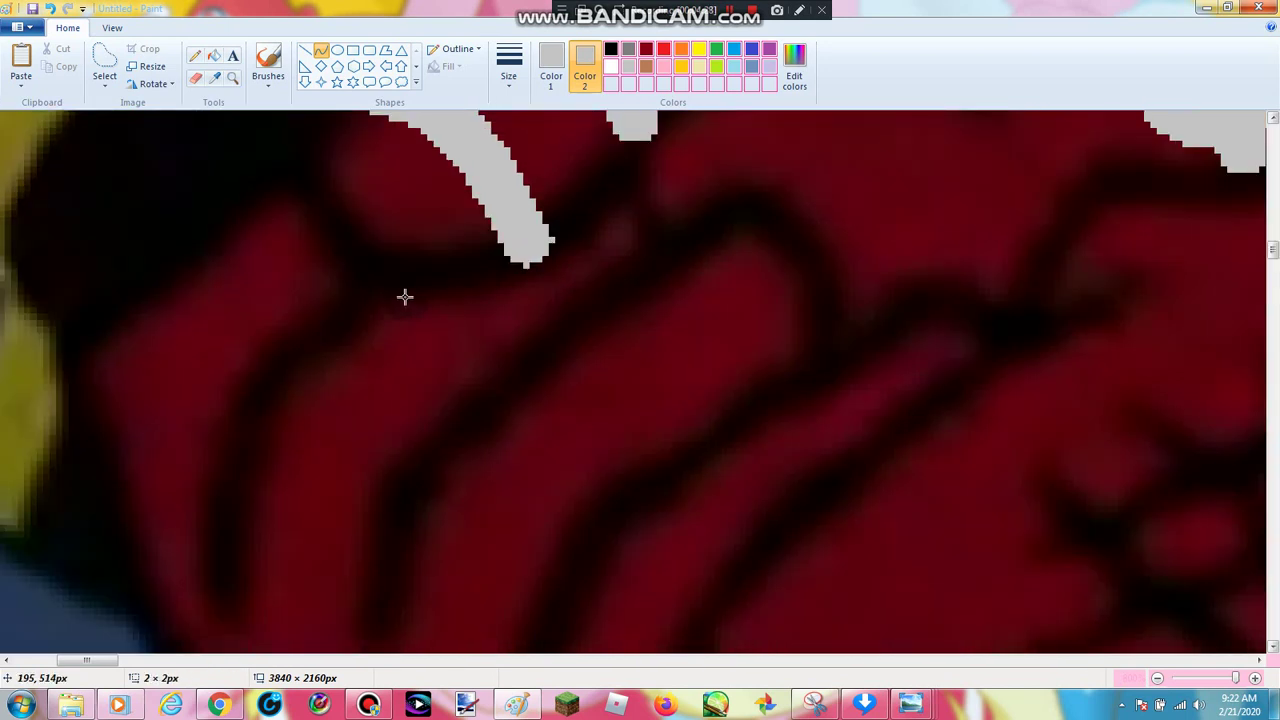
{"action": "left_click_drag", "start_coordinate": [404, 297], "coordinate": [805, 323]}
{"action": "left_click", "coordinate": [48, 9]}
{"action": "left_click_drag", "start_coordinate": [236, 219], "coordinate": [299, 327]}
{"action": "left_click_drag", "start_coordinate": [256, 277], "coordinate": [226, 277]}
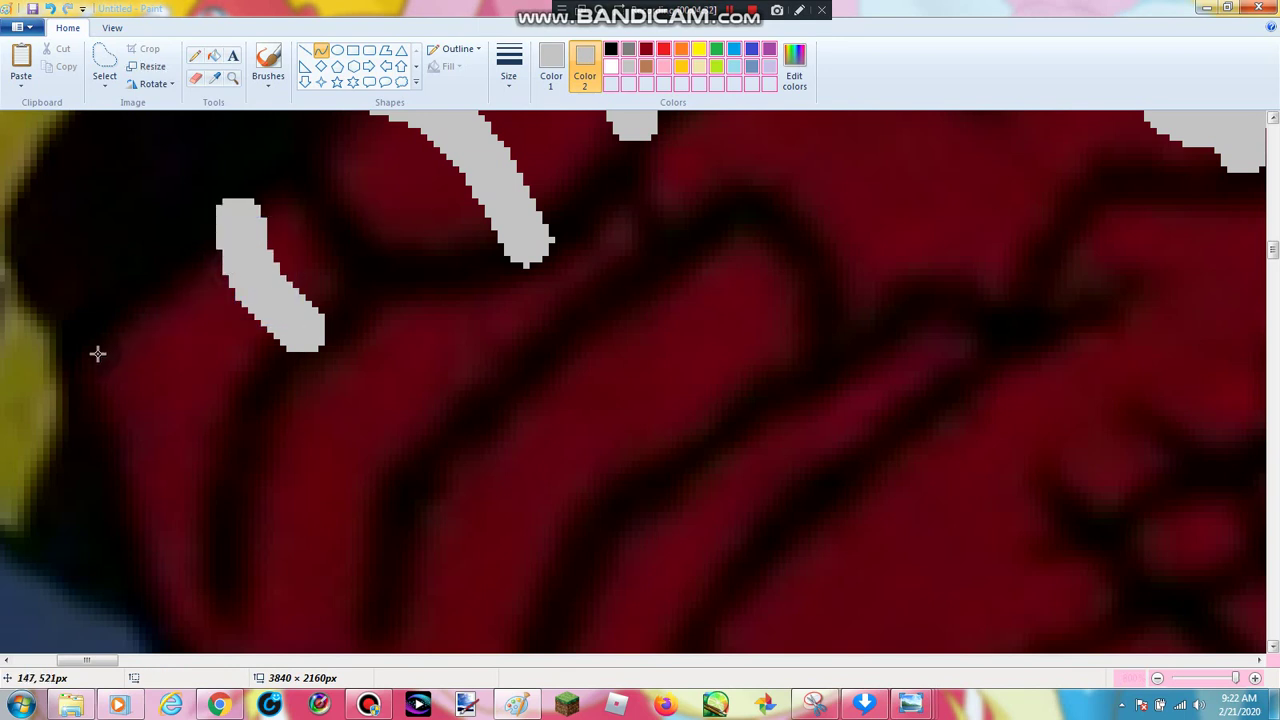
{"action": "left_click_drag", "start_coordinate": [94, 355], "coordinate": [225, 428]}
{"action": "left_click_drag", "start_coordinate": [135, 398], "coordinate": [146, 433]}
{"action": "left_click", "coordinate": [368, 323]}
Extend both light gray bands across the third finger with downward-bowed curves
{"action": "left_click_drag", "start_coordinate": [300, 342], "coordinate": [482, 401]}
{"action": "mouse_move", "coordinate": [385, 371]}
{"action": "left_mouse_down"}
{"action": "mouse_move", "coordinate": [374, 391]}
{"action": "mouse_move", "coordinate": [405, 405]}
{"action": "left_mouse_up"}
{"action": "left_click", "coordinate": [654, 198]}
{"action": "scroll", "coordinate": [278, 324], "scroll_direction": "down", "scroll_amount": 1}
{"action": "left_click_drag", "start_coordinate": [228, 299], "coordinate": [398, 365]}
{"action": "left_click_drag", "start_coordinate": [262, 325], "coordinate": [252, 341]}
{"action": "left_click", "coordinate": [583, 277]}
Continue both bands over the next finger with bowed light gray curves, the lower one about 25 × 13 px, and undo the stray marks
{"action": "mouse_move", "coordinate": [495, 273]}
{"action": "left_mouse_down"}
{"action": "mouse_move", "coordinate": [686, 326]}
{"action": "mouse_move", "coordinate": [668, 323]}
{"action": "left_mouse_up"}
{"action": "left_click_drag", "start_coordinate": [482, 274], "coordinate": [623, 337]}
{"action": "left_click_drag", "start_coordinate": [808, 171], "coordinate": [786, 181]}
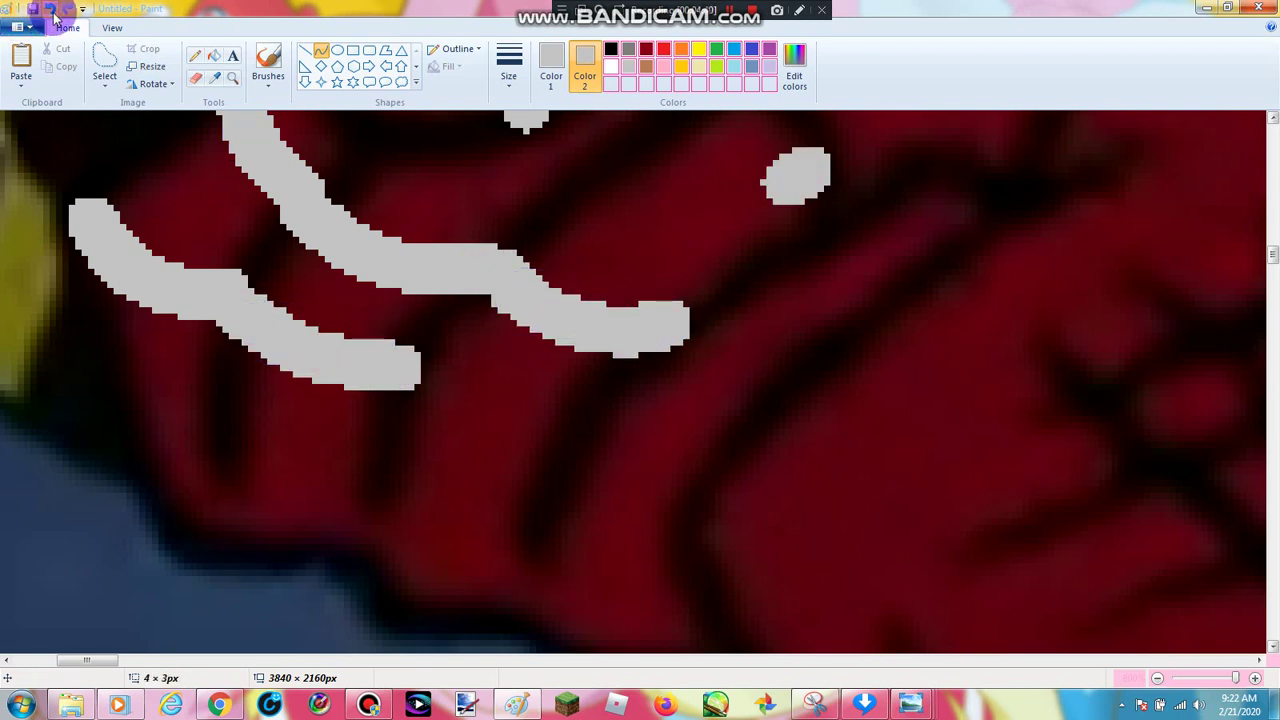
{"action": "left_click", "coordinate": [53, 14]}
{"action": "left_click_drag", "start_coordinate": [407, 366], "coordinate": [561, 441]}
{"action": "left_click_drag", "start_coordinate": [450, 396], "coordinate": [437, 418]}
{"action": "left_click", "coordinate": [517, 443]}
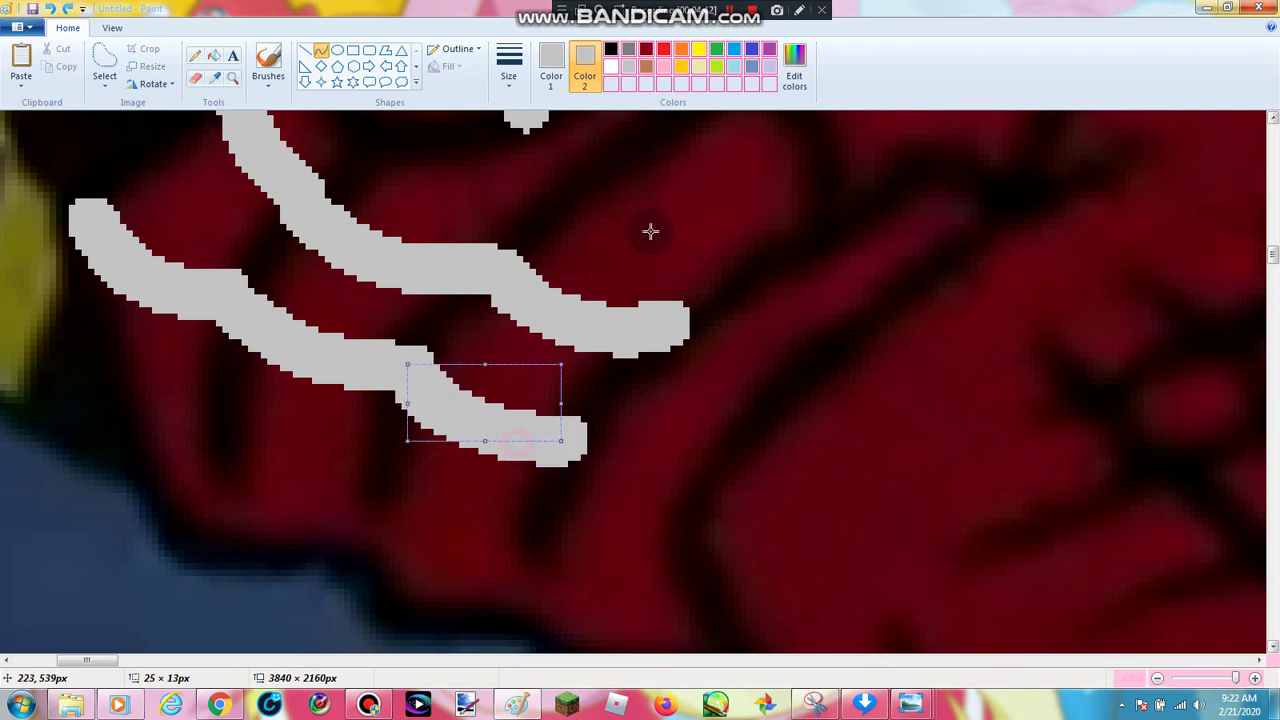
{"action": "left_click", "coordinate": [650, 231]}
{"action": "left_click", "coordinate": [54, 11]}
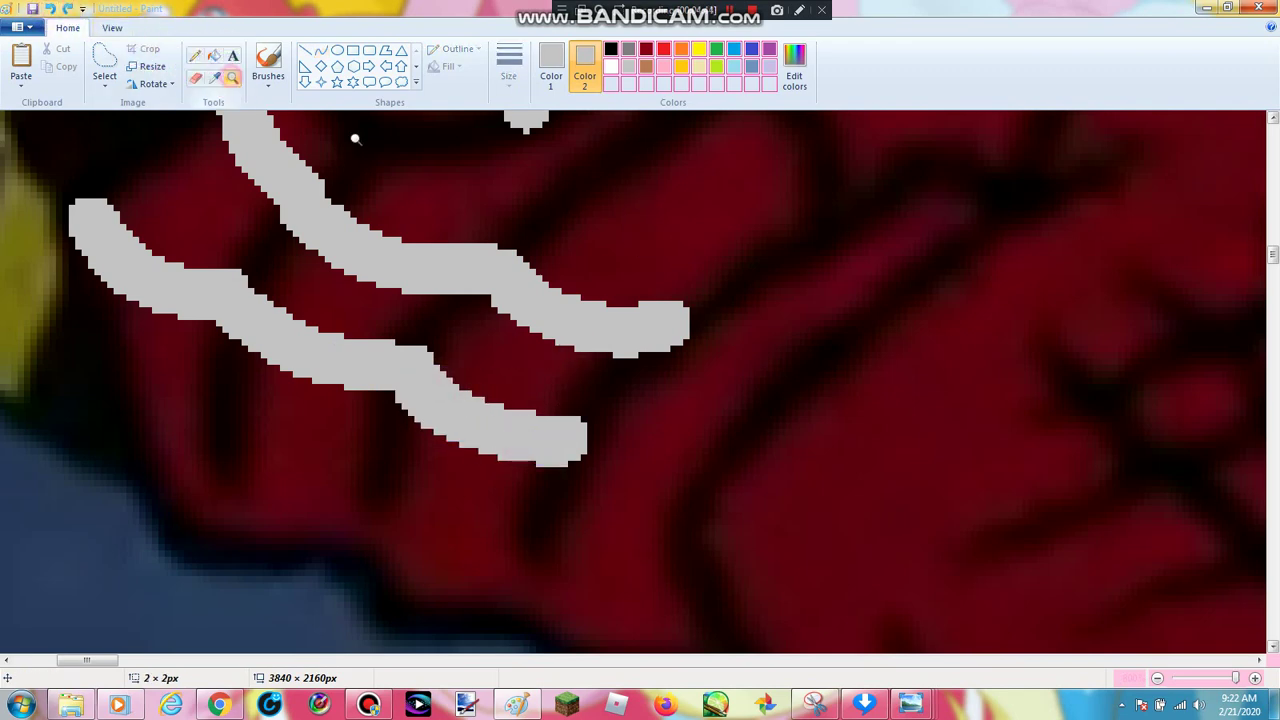
Examine the whole character with the light gray glove, arm and head details
{"action": "right_click", "coordinate": [463, 220]}
{"action": "right_click", "coordinate": [463, 220]}
{"action": "right_click", "coordinate": [463, 220]}
{"action": "right_click", "coordinate": [463, 220]}
{"action": "right_click", "coordinate": [463, 220]}
{"action": "right_click", "coordinate": [494, 221]}
{"action": "right_click", "coordinate": [496, 222]}
{"action": "right_click", "coordinate": [497, 223]}
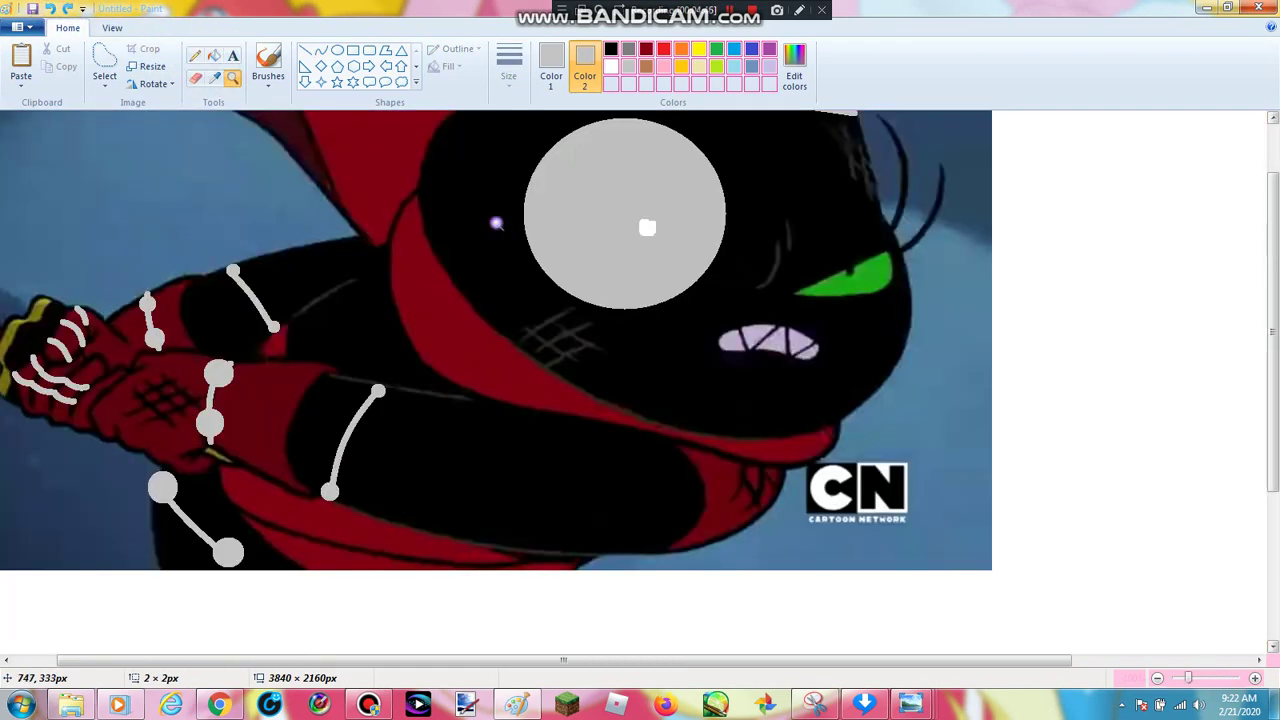
{"action": "right_click", "coordinate": [497, 224]}
{"action": "left_click", "coordinate": [323, 169]}
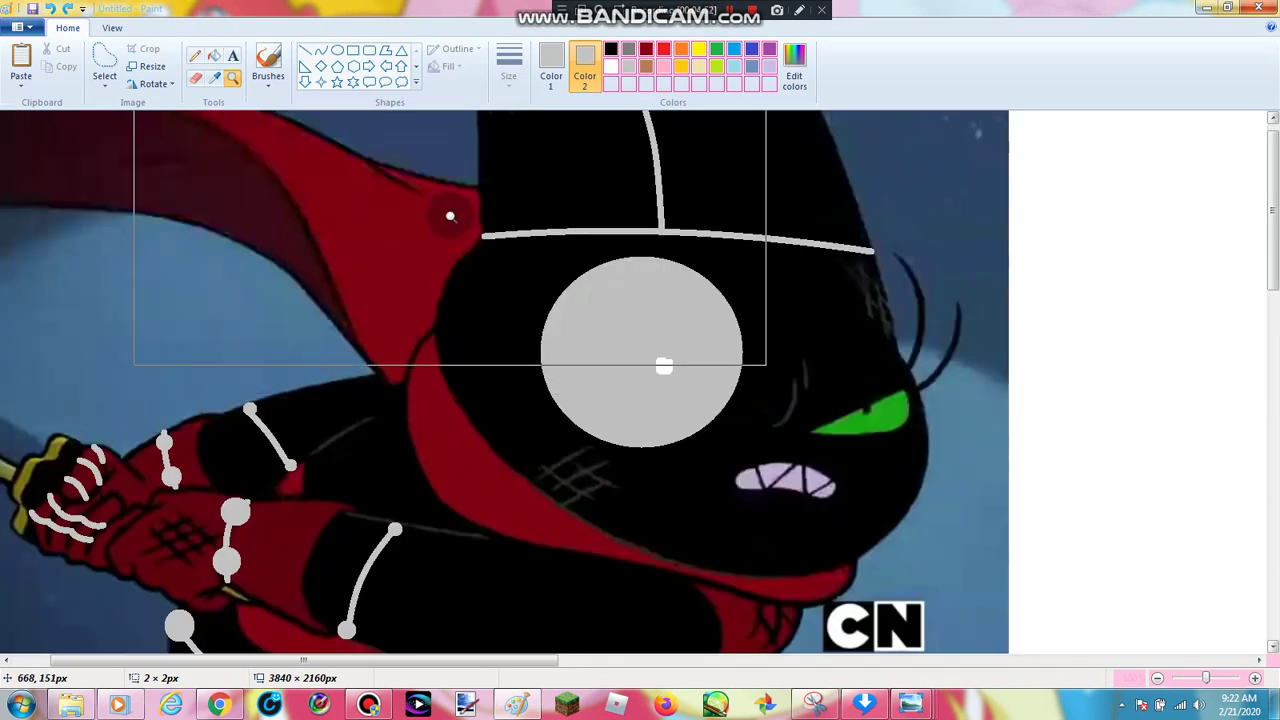
{"action": "right_click", "coordinate": [450, 216]}
Extend the two finger bands toward the palm with light gray curves about 20 × 7 px and 20 × 9 px
{"action": "left_click", "coordinate": [290, 430]}
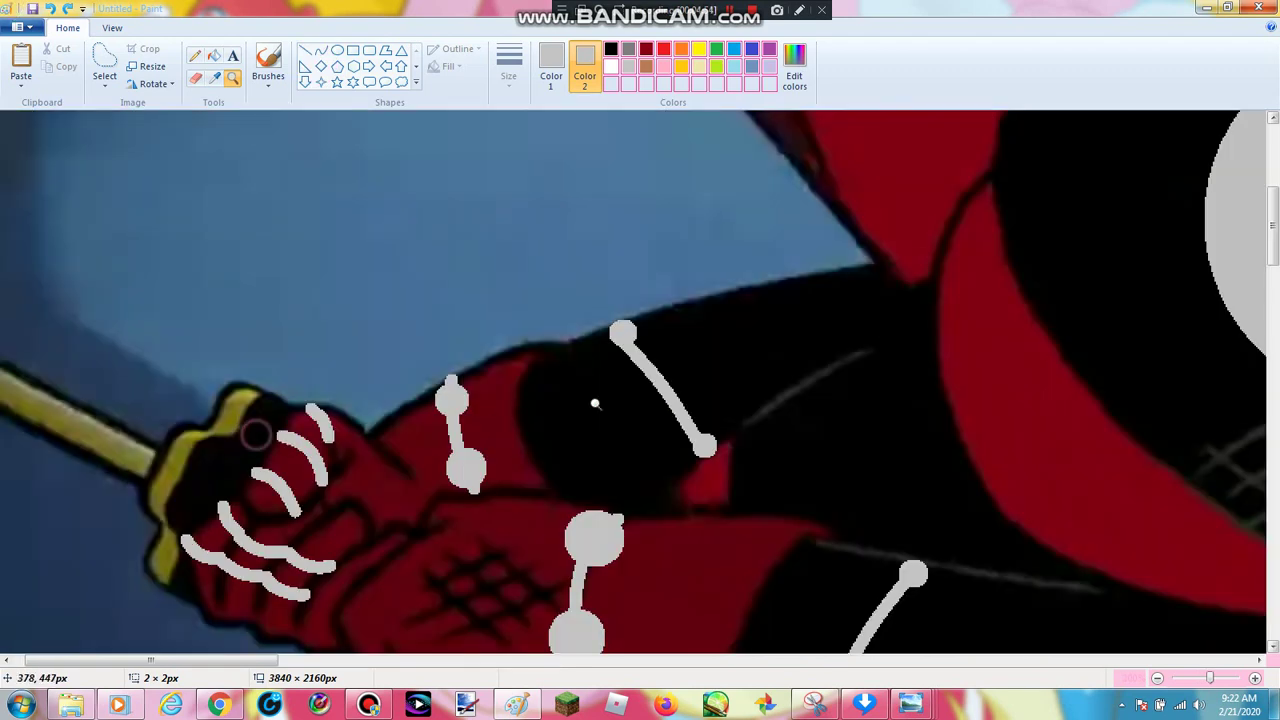
{"action": "right_click", "coordinate": [480, 388]}
{"action": "left_click", "coordinate": [346, 329]}
{"action": "left_click", "coordinate": [346, 329]}
{"action": "left_click", "coordinate": [400, 369]}
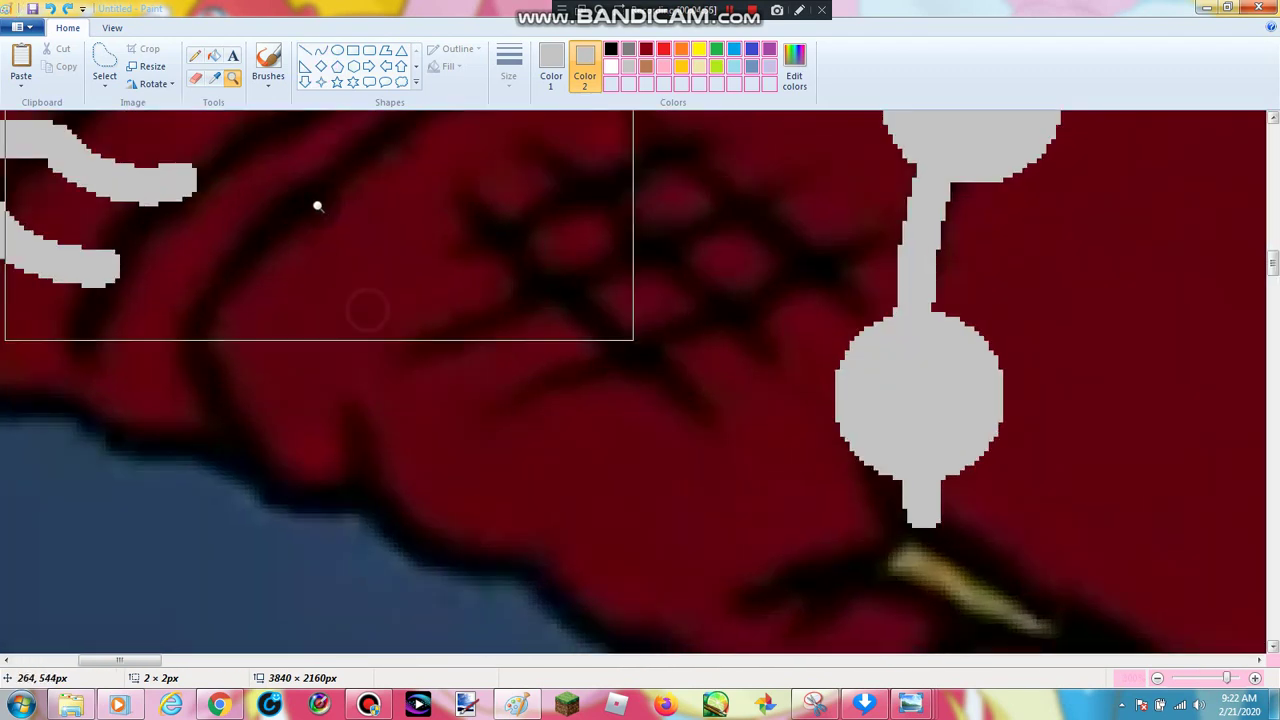
{"action": "scroll", "coordinate": [317, 206], "scroll_direction": "up", "scroll_amount": 3}
{"action": "left_click", "coordinate": [263, 386]}
{"action": "right_click", "coordinate": [206, 274]}
{"action": "left_click", "coordinate": [251, 308]}
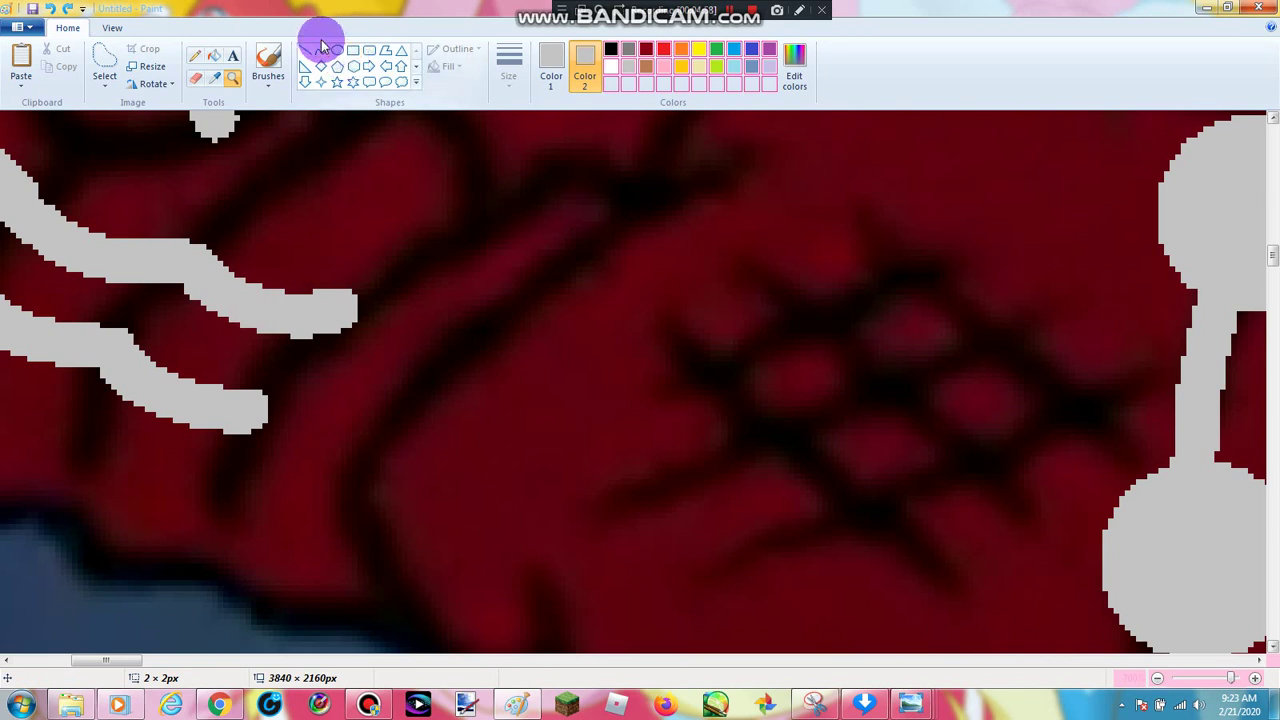
{"action": "left_click", "coordinate": [321, 55]}
{"action": "mouse_move", "coordinate": [346, 306]}
{"action": "left_mouse_down"}
{"action": "mouse_move", "coordinate": [452, 338]}
{"action": "mouse_move", "coordinate": [416, 315]}
{"action": "left_mouse_up"}
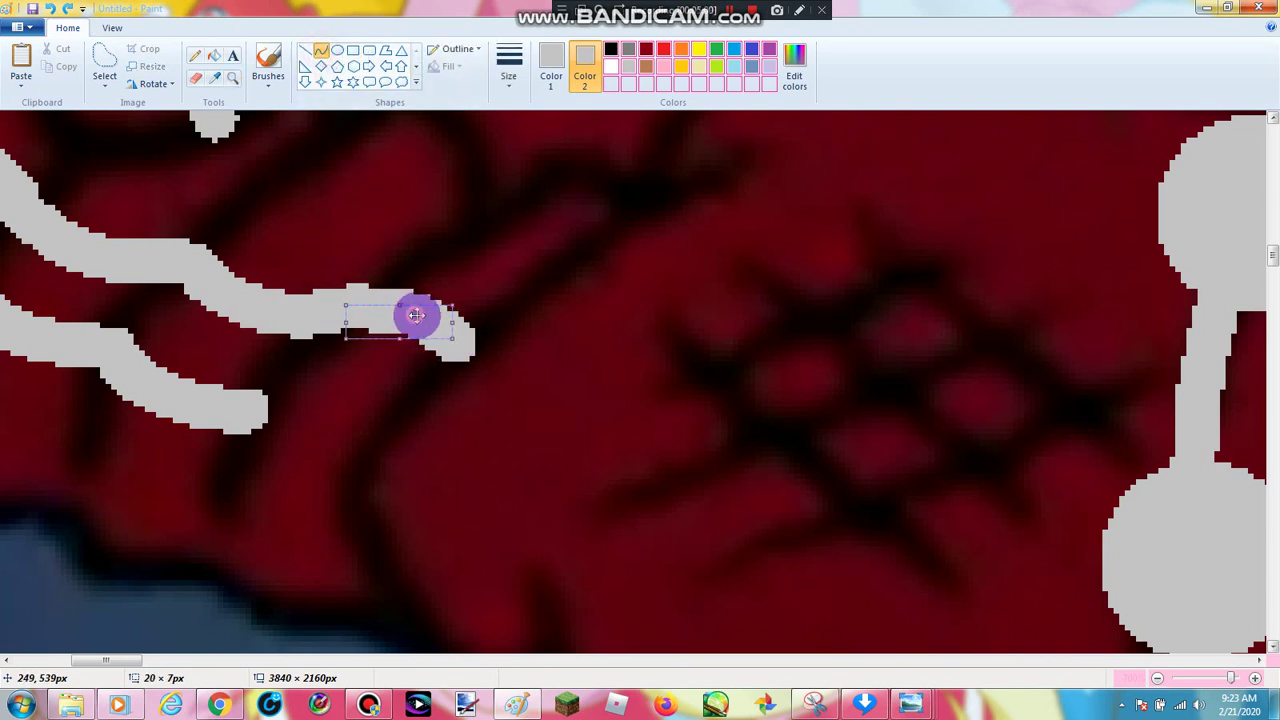
{"action": "left_click_drag", "start_coordinate": [331, 430], "coordinate": [378, 466]}
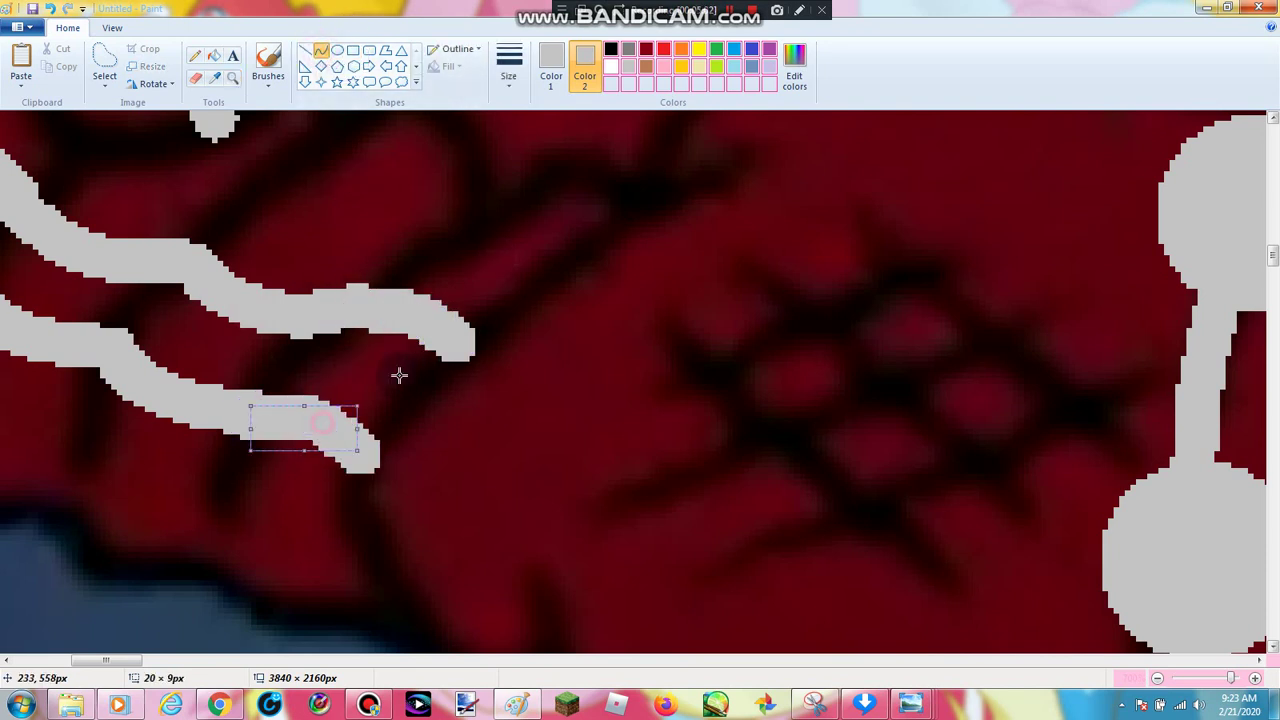
{"action": "scroll", "coordinate": [500, 260], "scroll_direction": "up", "scroll_amount": 1}
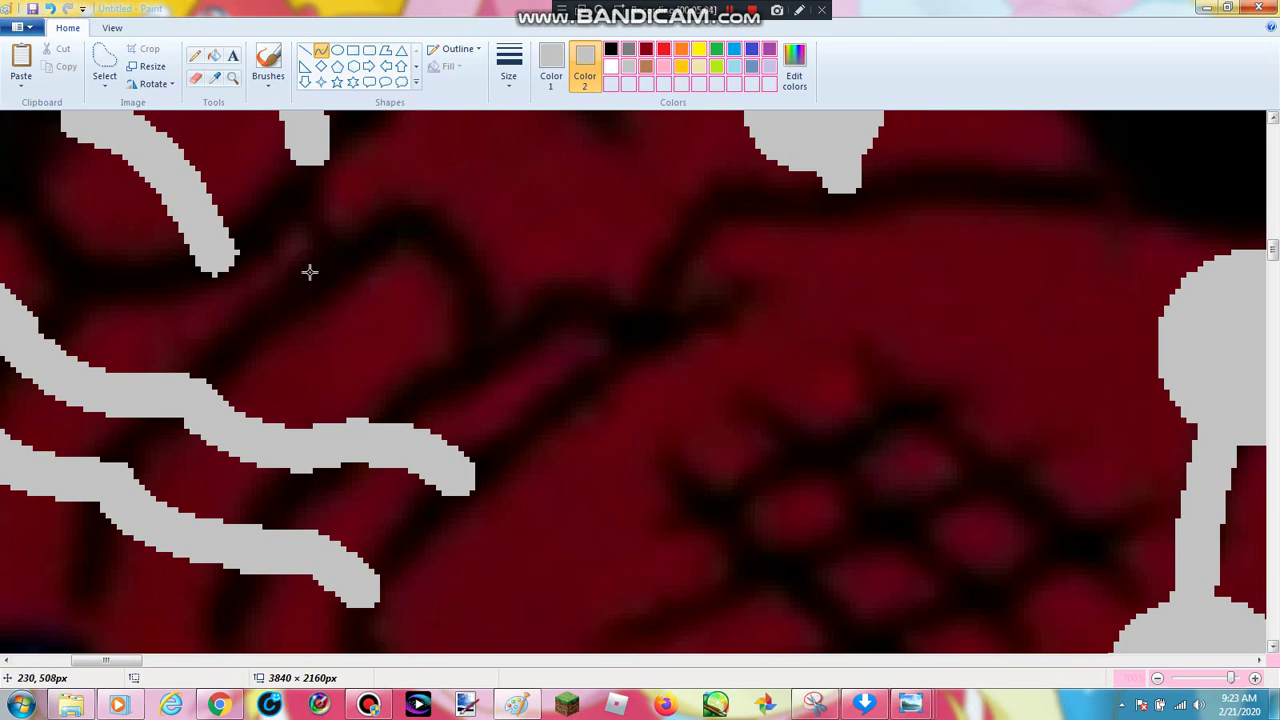
Add a downward-bowed light gray curve about 40 × 25 px on the glove, above the two finger bands
{"action": "mouse_move", "coordinate": [310, 272]}
{"action": "left_mouse_down"}
{"action": "mouse_move", "coordinate": [434, 374]}
{"action": "mouse_move", "coordinate": [530, 408]}
{"action": "left_mouse_up"}
{"action": "left_click_drag", "start_coordinate": [430, 360], "coordinate": [380, 366]}
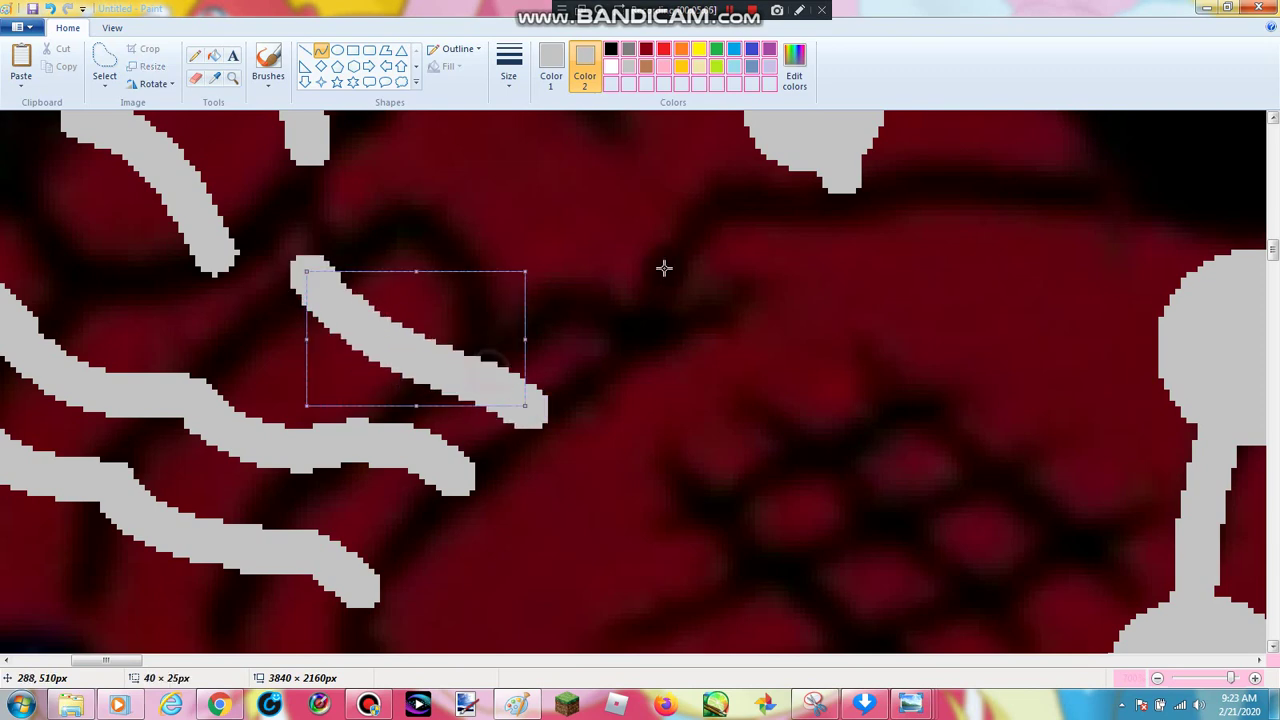
{"action": "left_click", "coordinate": [664, 268]}
Sample black from the lower sleeve, undo the stray eraser stroke and cover part of the faint gray line along the sleeve's upper edge
{"action": "left_click", "coordinate": [233, 57]}
{"action": "left_click", "coordinate": [232, 78]}
{"action": "right_click", "coordinate": [360, 189]}
{"action": "right_click", "coordinate": [363, 191]}
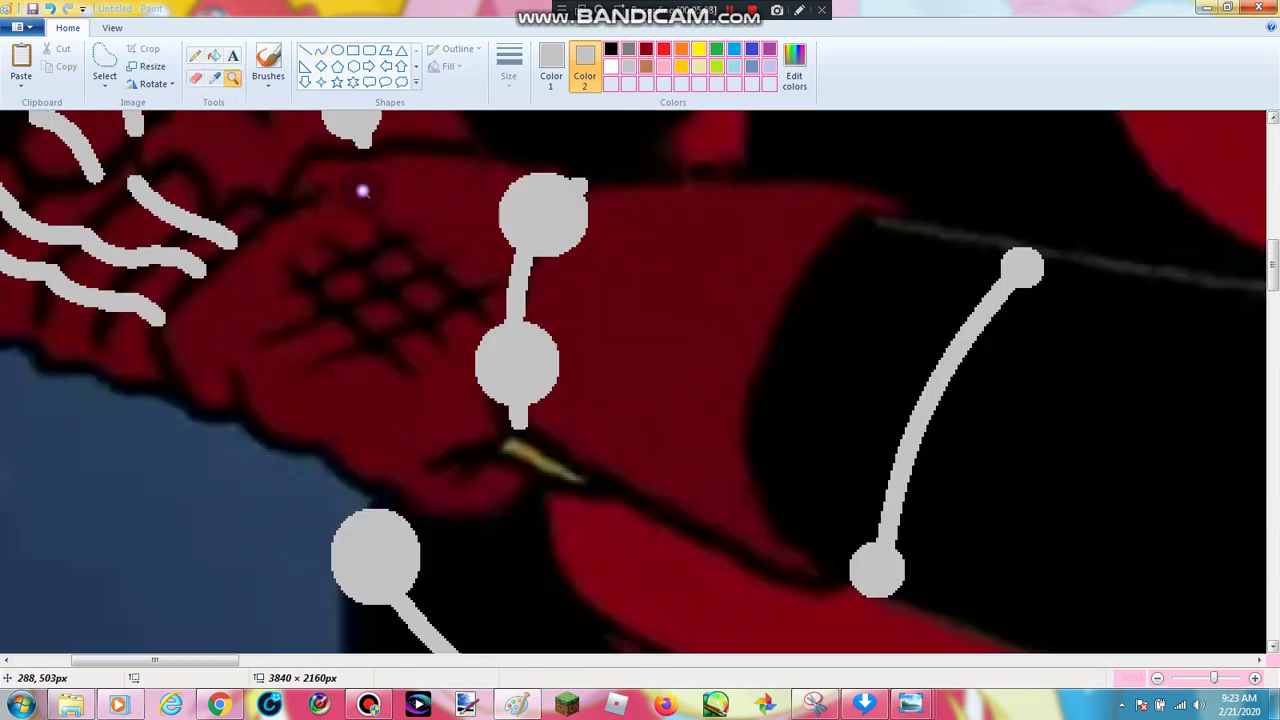
{"action": "right_click", "coordinate": [369, 195]}
{"action": "right_click", "coordinate": [400, 176]}
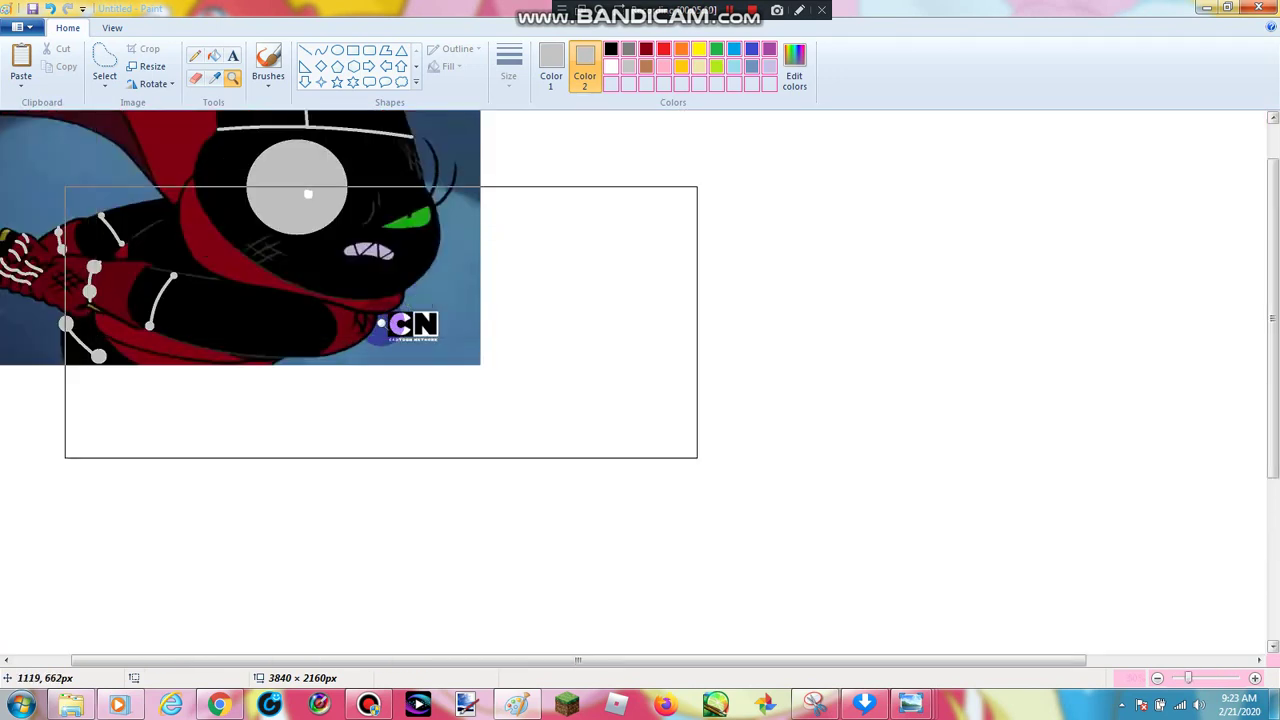
{"action": "left_click", "coordinate": [385, 320]}
{"action": "left_click", "coordinate": [537, 419]}
{"action": "left_click", "coordinate": [321, 50]}
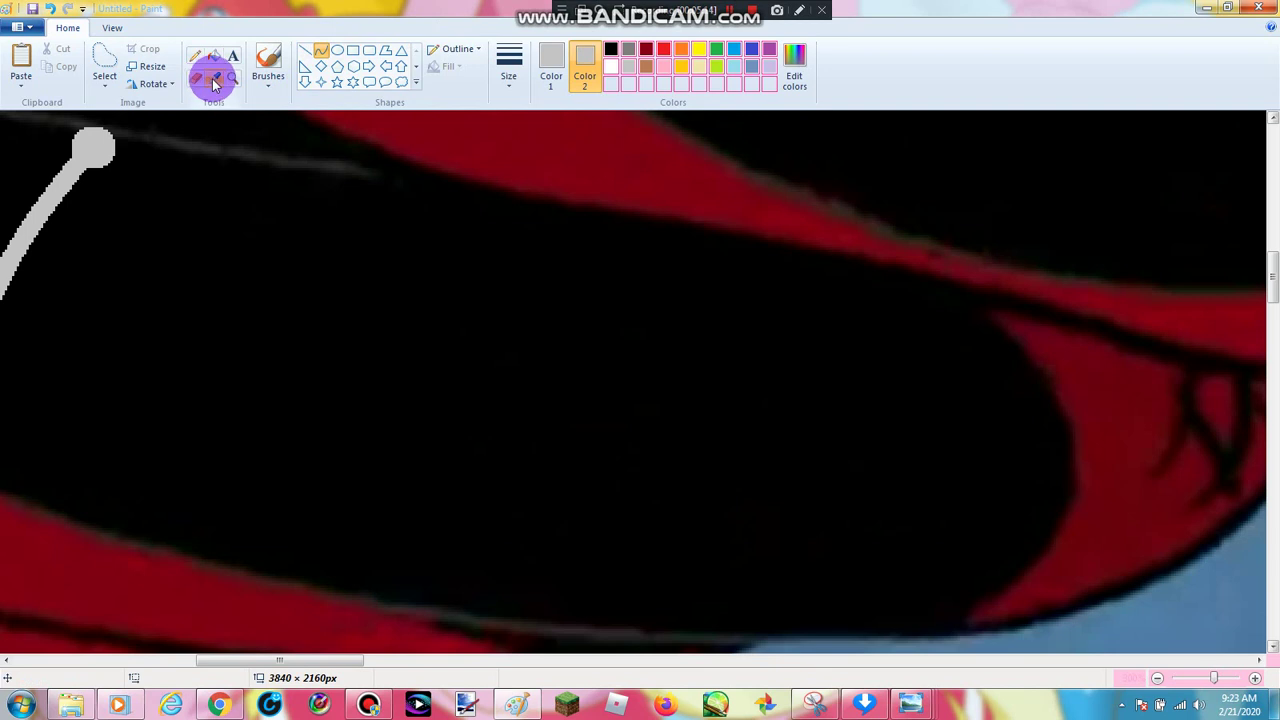
{"action": "left_click", "coordinate": [212, 78]}
{"action": "left_click", "coordinate": [226, 123]}
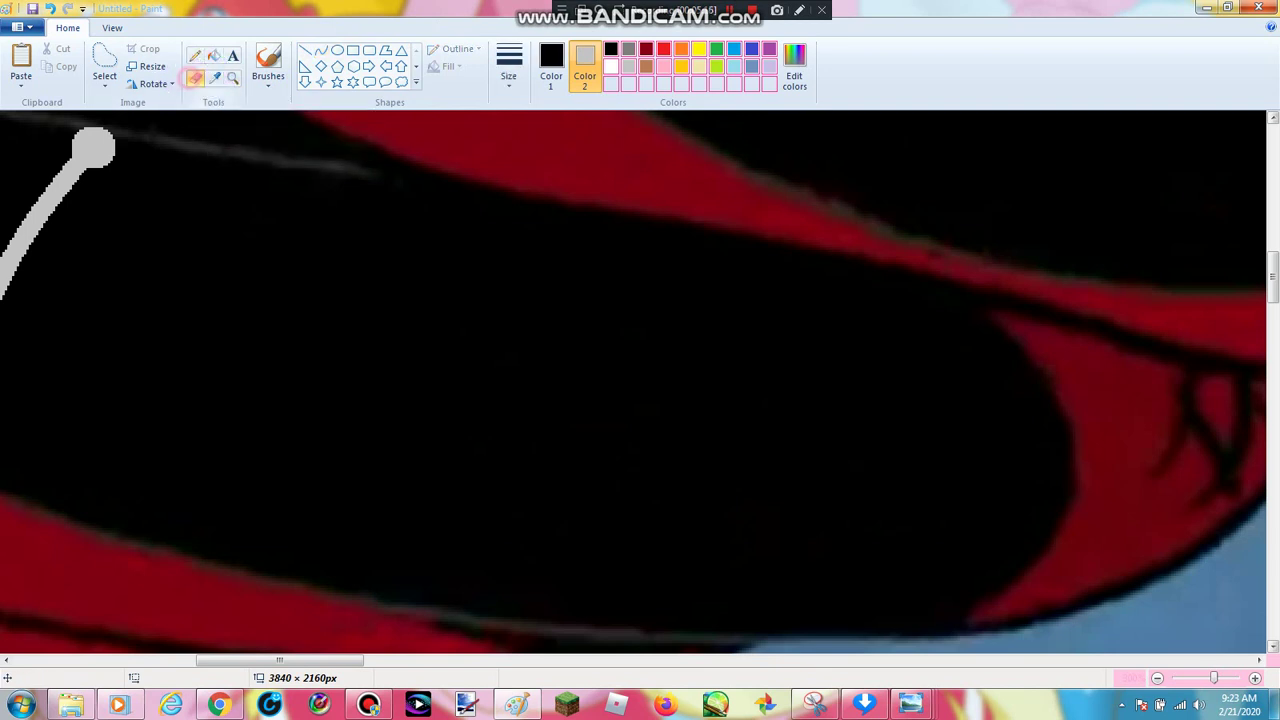
{"action": "left_click", "coordinate": [195, 78]}
{"action": "left_click_drag", "start_coordinate": [242, 122], "coordinate": [248, 298]}
{"action": "left_click", "coordinate": [52, 12]}
{"action": "left_click", "coordinate": [199, 76]}
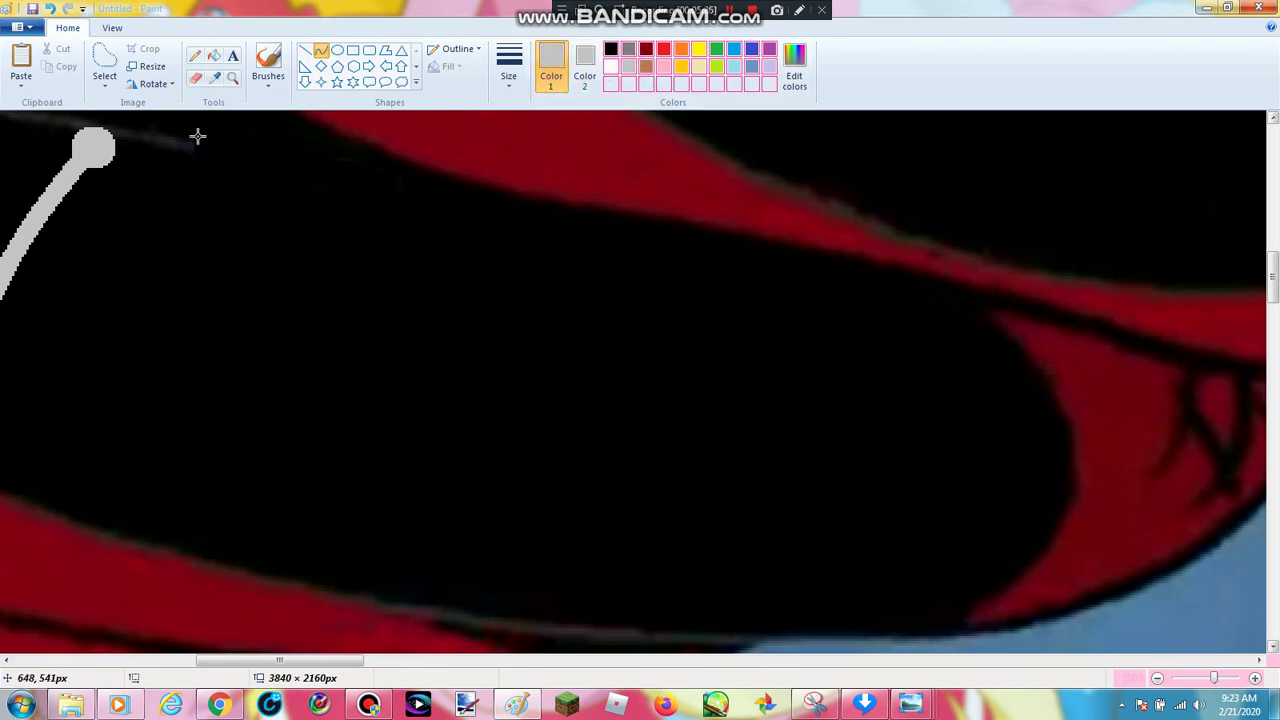
Outline the black sleeve with a light gray cross line about 19 × 169 px and an upper edge ending in a 254 × 62 px line
{"action": "mouse_move", "coordinate": [192, 138]}
{"action": "left_mouse_down"}
{"action": "mouse_move", "coordinate": [171, 491]}
{"action": "mouse_move", "coordinate": [149, 543]}
{"action": "left_mouse_up"}
{"action": "left_click_drag", "start_coordinate": [197, 334], "coordinate": [185, 312]}
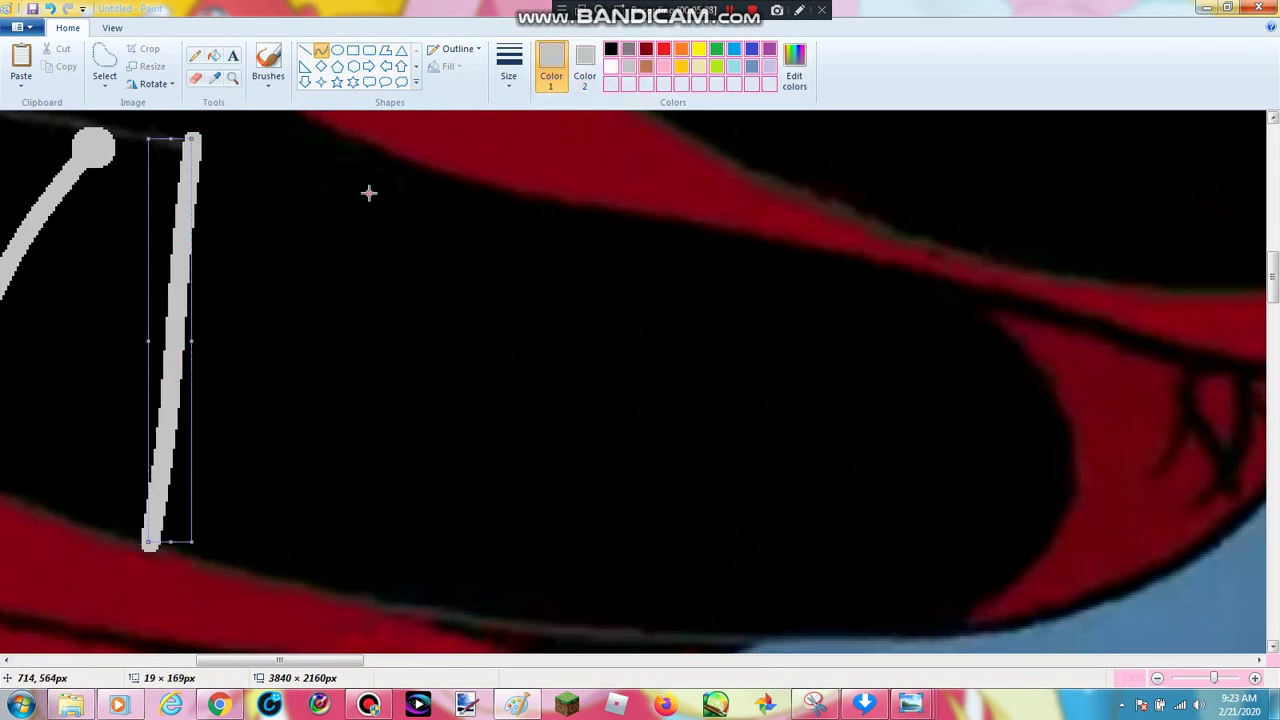
{"action": "mouse_move", "coordinate": [190, 138]}
{"action": "left_mouse_down"}
{"action": "mouse_move", "coordinate": [374, 161]}
{"action": "mouse_move", "coordinate": [985, 298]}
{"action": "left_mouse_up"}
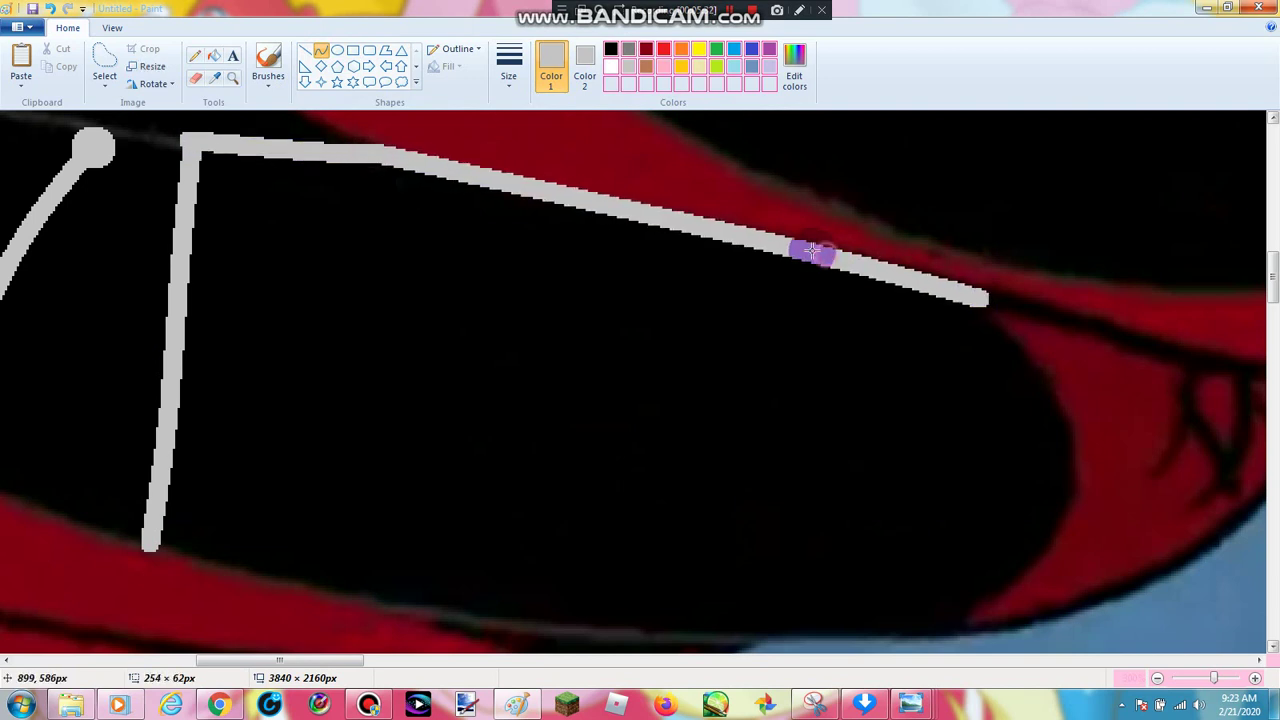
Draw an outward-bowed light gray curve around the sleeve's rounded elbow end, starting from the upper edge line
{"action": "scroll", "coordinate": [976, 269], "scroll_direction": "down", "scroll_amount": 3}
{"action": "mouse_move", "coordinate": [973, 168]}
{"action": "left_mouse_down"}
{"action": "mouse_move", "coordinate": [1000, 457]}
{"action": "mouse_move", "coordinate": [955, 493]}
{"action": "left_mouse_up"}
{"action": "left_click_drag", "start_coordinate": [1104, 290], "coordinate": [1092, 280]}
{"action": "left_click_drag", "start_coordinate": [1089, 342], "coordinate": [1091, 412]}
{"action": "left_click", "coordinate": [454, 671]}
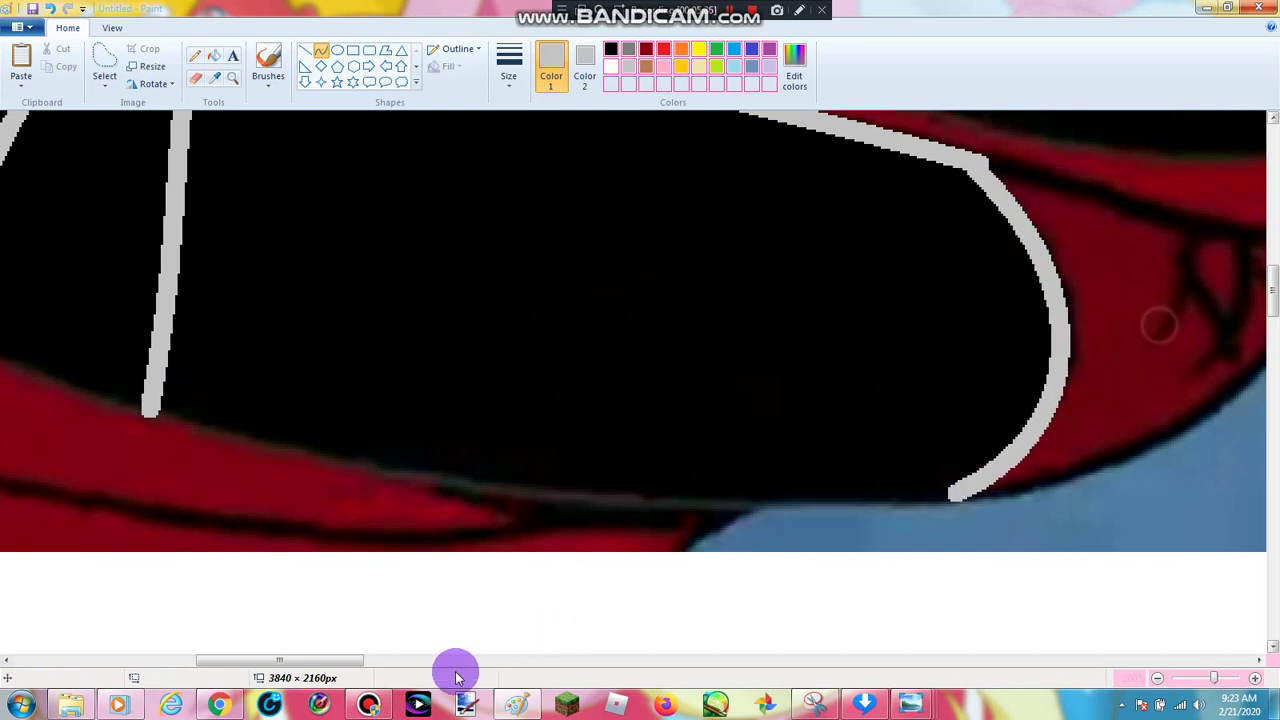
Switch to Chrome, play the YouTube video "Five Nights at Pinkies- FNAP Speedpaint" and return to Paint
{"action": "left_click", "coordinate": [219, 705]}
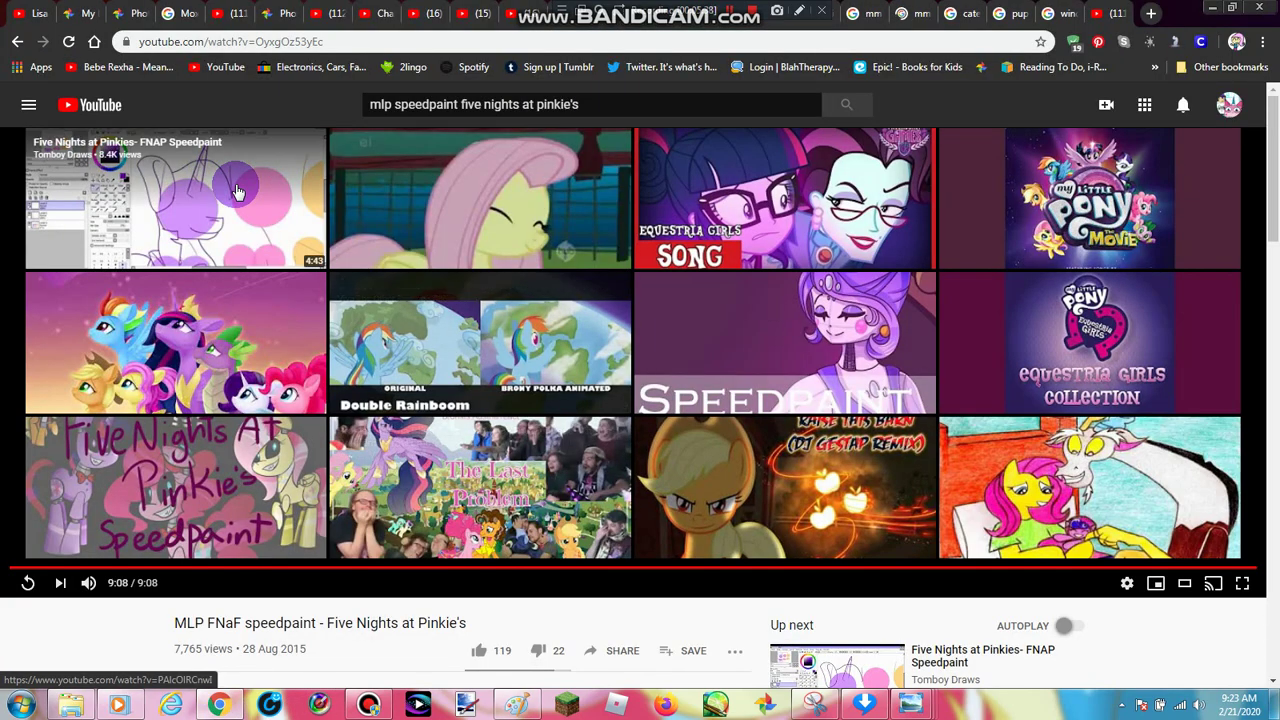
{"action": "left_click", "coordinate": [238, 191]}
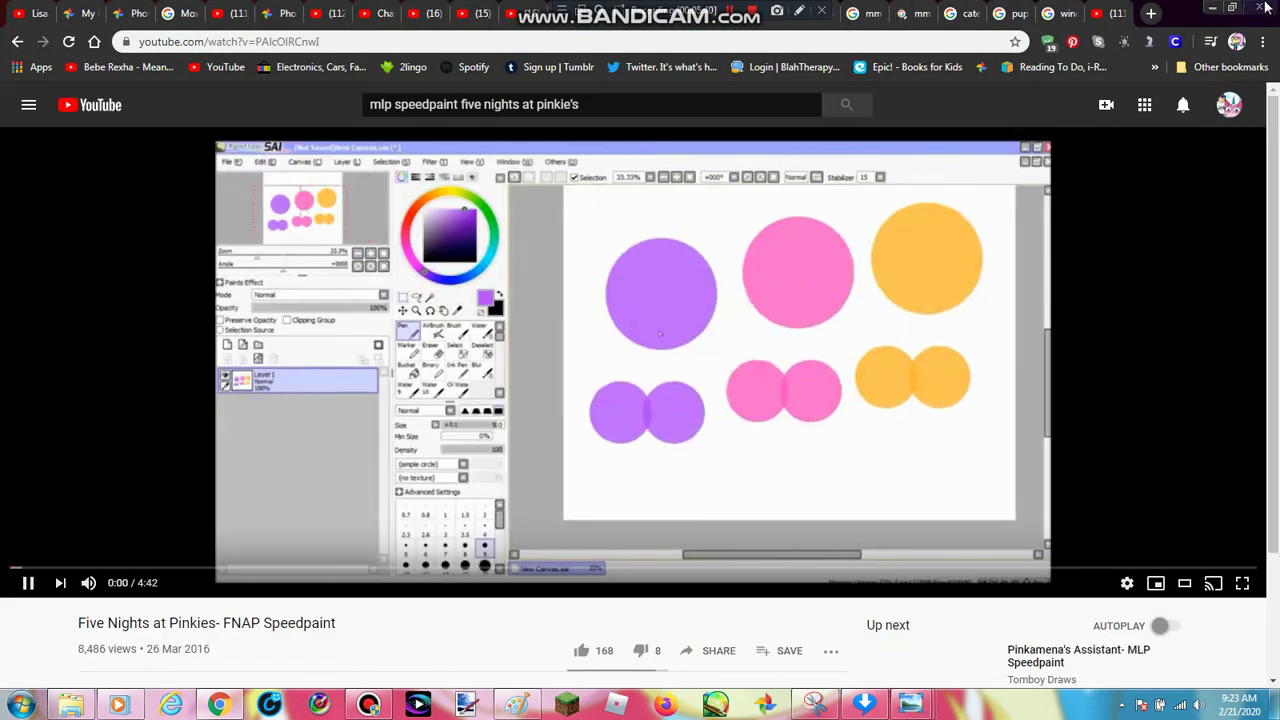
{"action": "key", "text": "alt+Tab"}
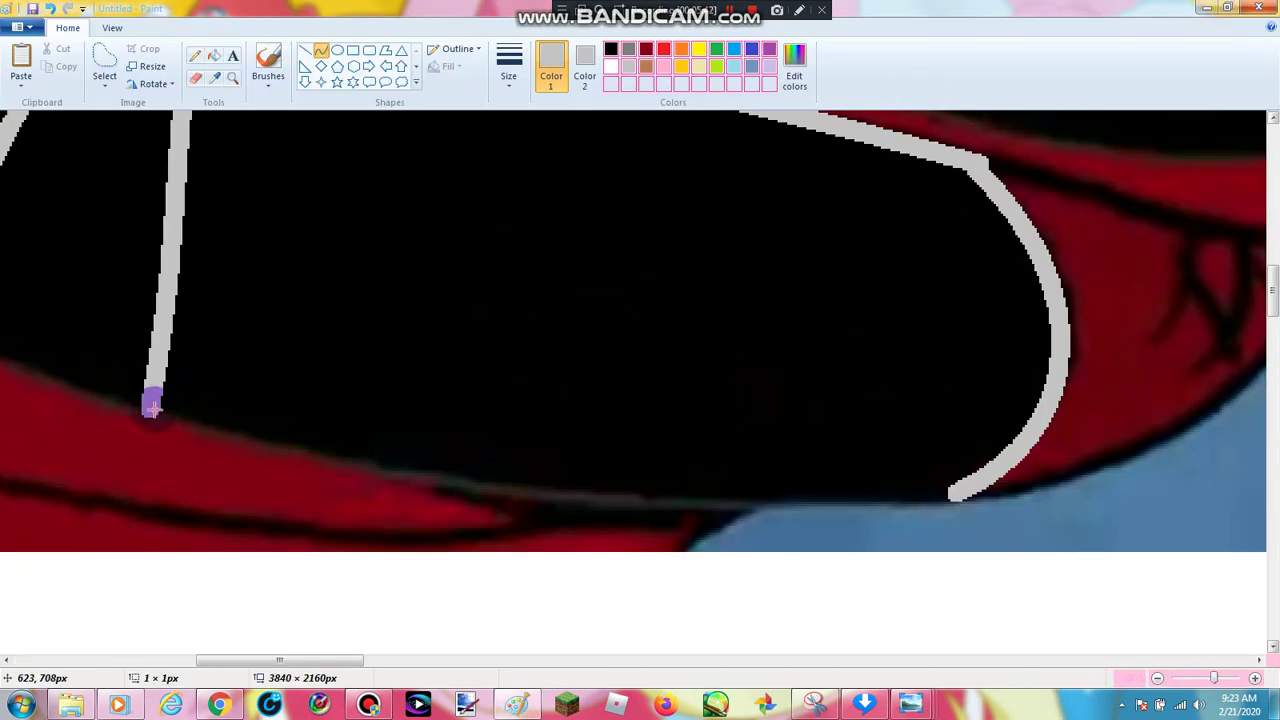
Close the sleeve outline with a downward-bowed light gray curve along its lower edge
{"action": "left_click_drag", "start_coordinate": [153, 409], "coordinate": [962, 496]}
{"action": "left_click_drag", "start_coordinate": [505, 454], "coordinate": [466, 501]}
{"action": "left_click_drag", "start_coordinate": [630, 524], "coordinate": [675, 528]}
{"action": "scroll", "coordinate": [519, 268], "scroll_direction": "up", "scroll_amount": 3}
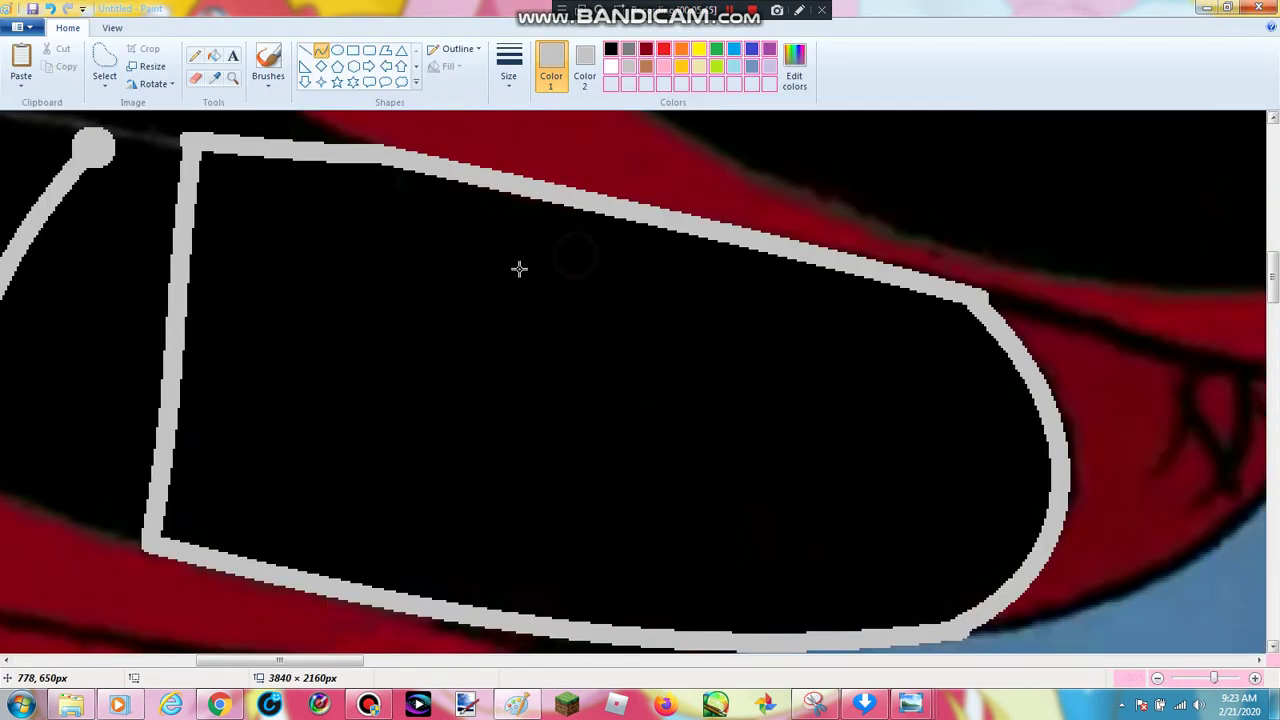
Divide the sleeve outline with a slightly bowed light gray cross curve about 17 × 179 px, forming a narrow band near the cuff side
{"action": "left_click", "coordinate": [233, 85]}
{"action": "left_click", "coordinate": [360, 336]}
{"action": "right_click", "coordinate": [358, 326]}
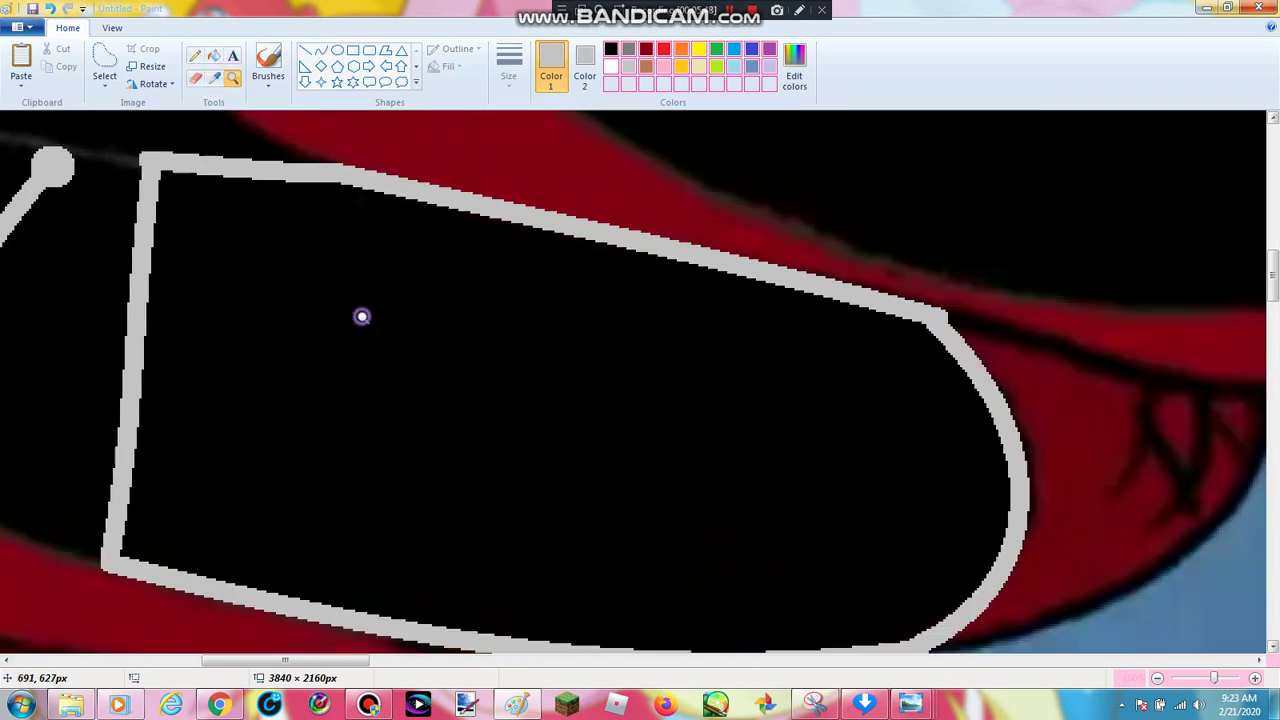
{"action": "left_click", "coordinate": [320, 50]}
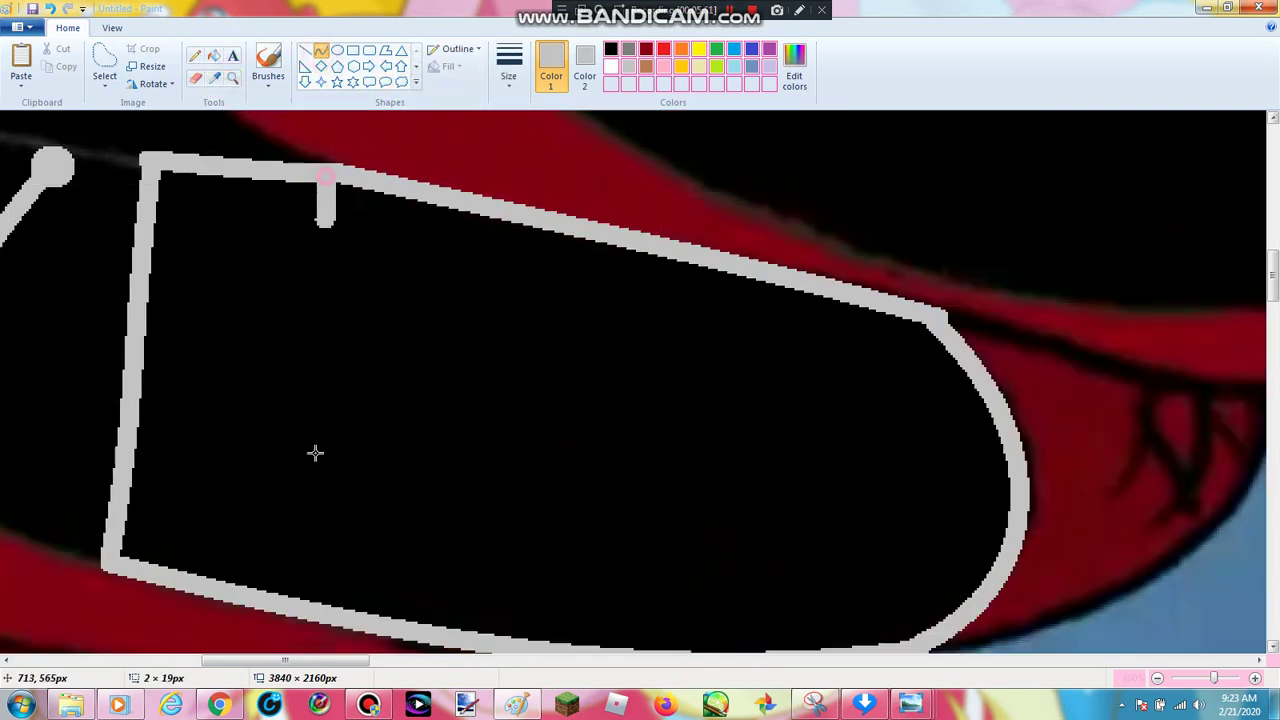
{"action": "left_click_drag", "start_coordinate": [315, 453], "coordinate": [297, 596]}
{"action": "left_click_drag", "start_coordinate": [314, 327], "coordinate": [321, 414]}
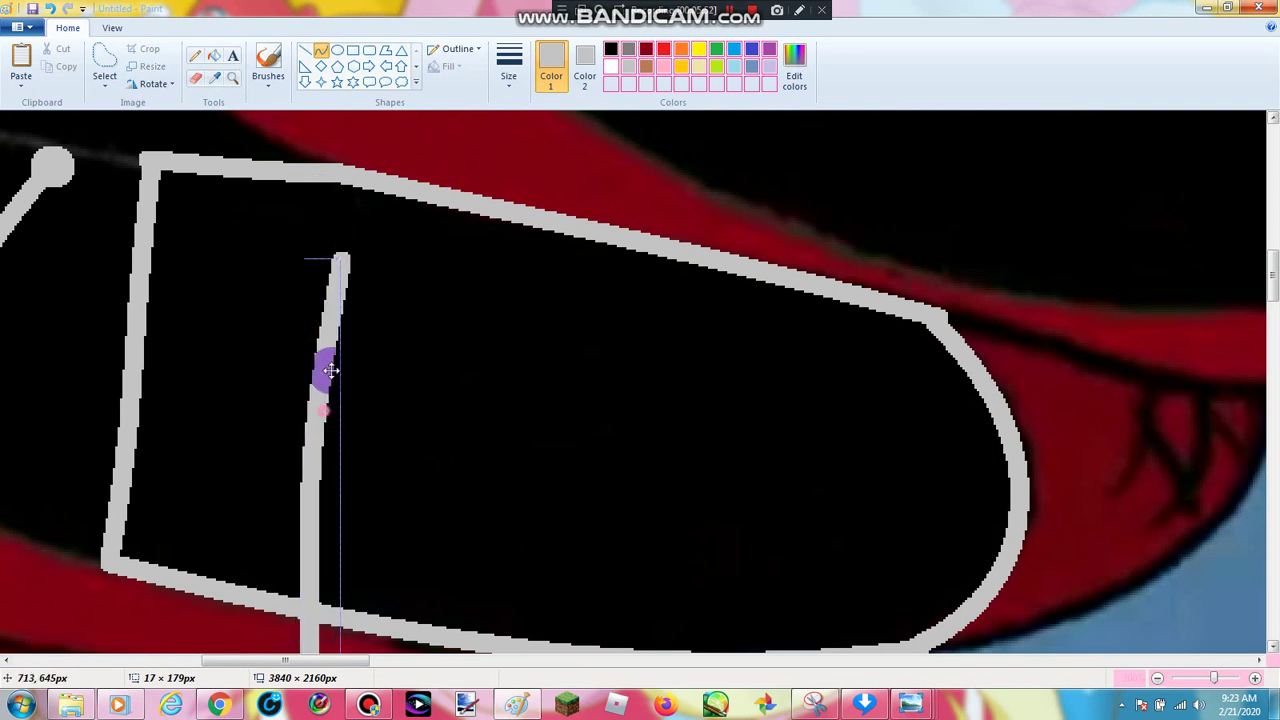
{"action": "left_click_drag", "start_coordinate": [331, 371], "coordinate": [335, 321]}
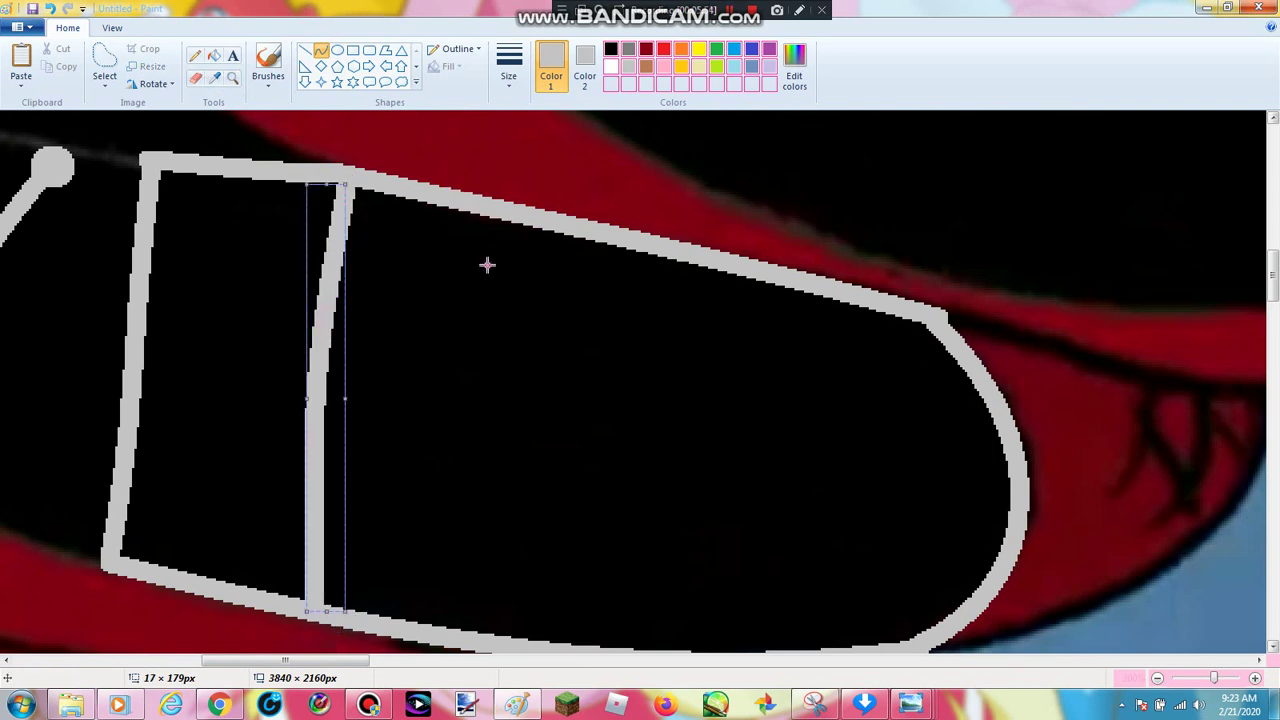
Set the curve's drawing color to a custom dark blue with red 0, green 0 and blue 130
{"action": "left_click", "coordinate": [232, 78]}
{"action": "left_click", "coordinate": [277, 300]}
{"action": "left_click", "coordinate": [363, 291]}
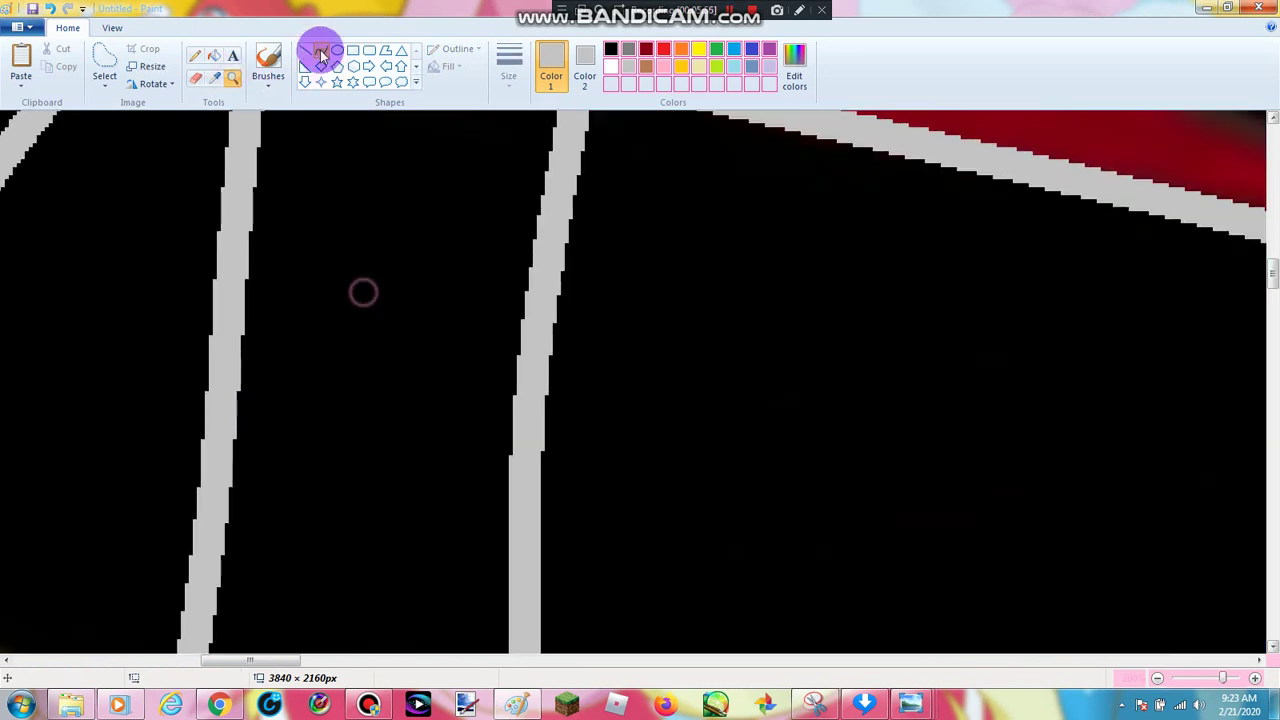
{"action": "left_click", "coordinate": [320, 51]}
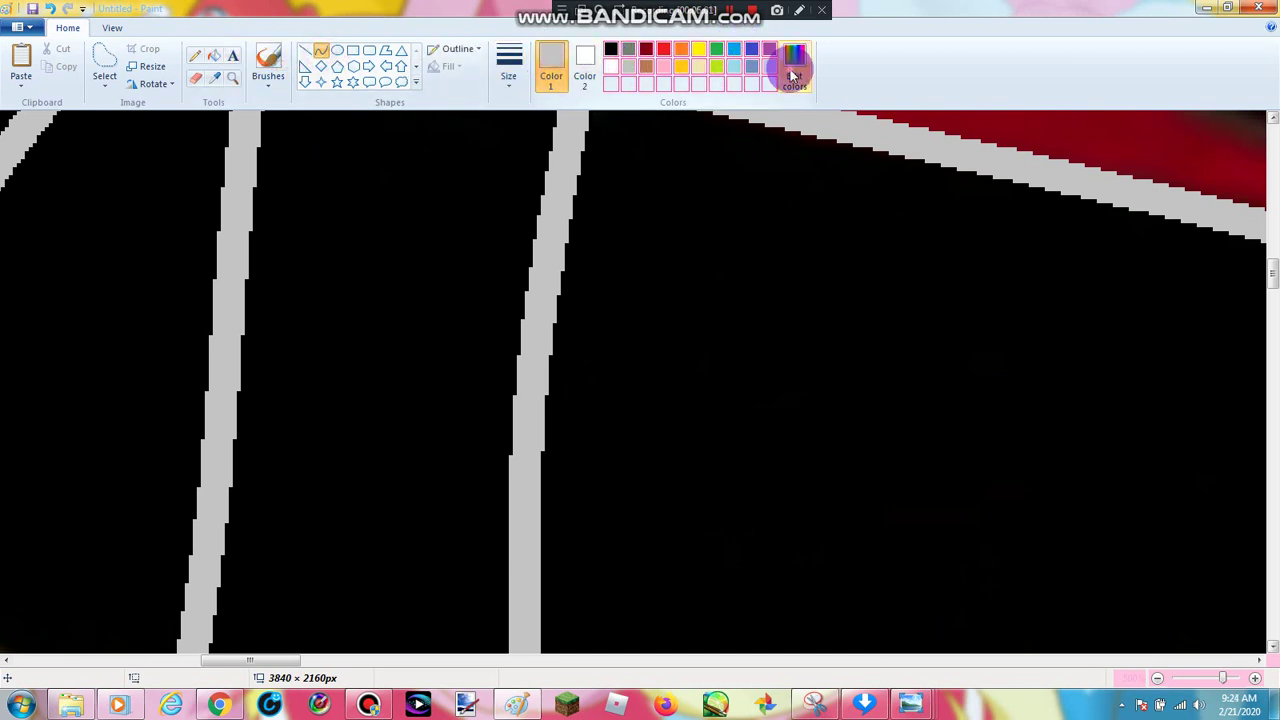
{"action": "left_click", "coordinate": [794, 72]}
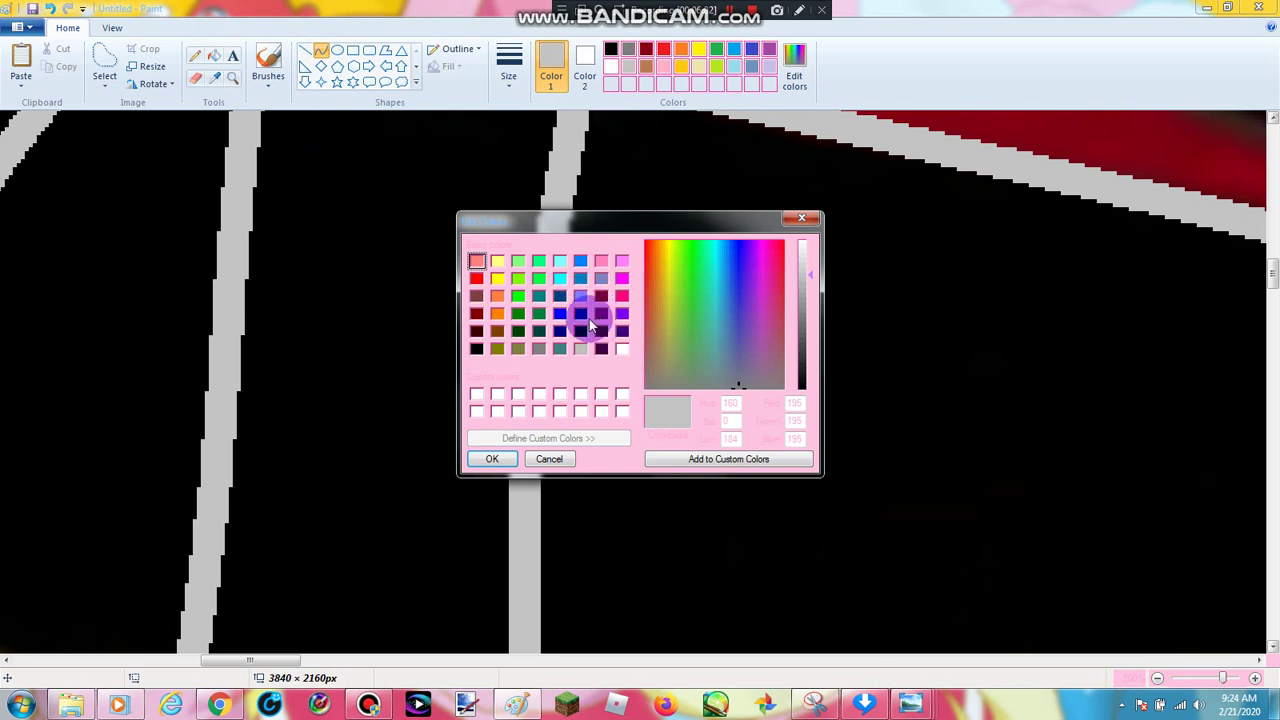
{"action": "left_click", "coordinate": [561, 315]}
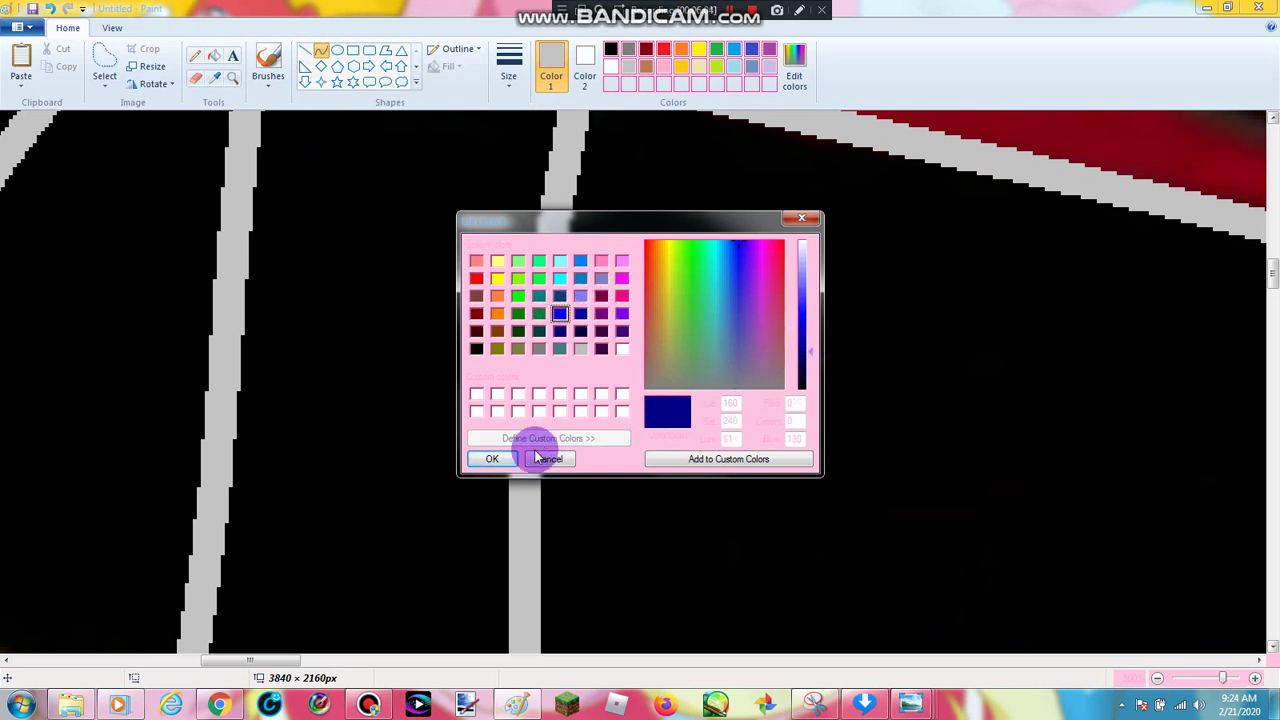
{"action": "left_click", "coordinate": [535, 453]}
Draw three dark blue stripes across the narrow band, the middle one about 67 × 14 px and the upper one about 68 × 27 px
{"action": "left_click_drag", "start_coordinate": [526, 384], "coordinate": [267, 337]}
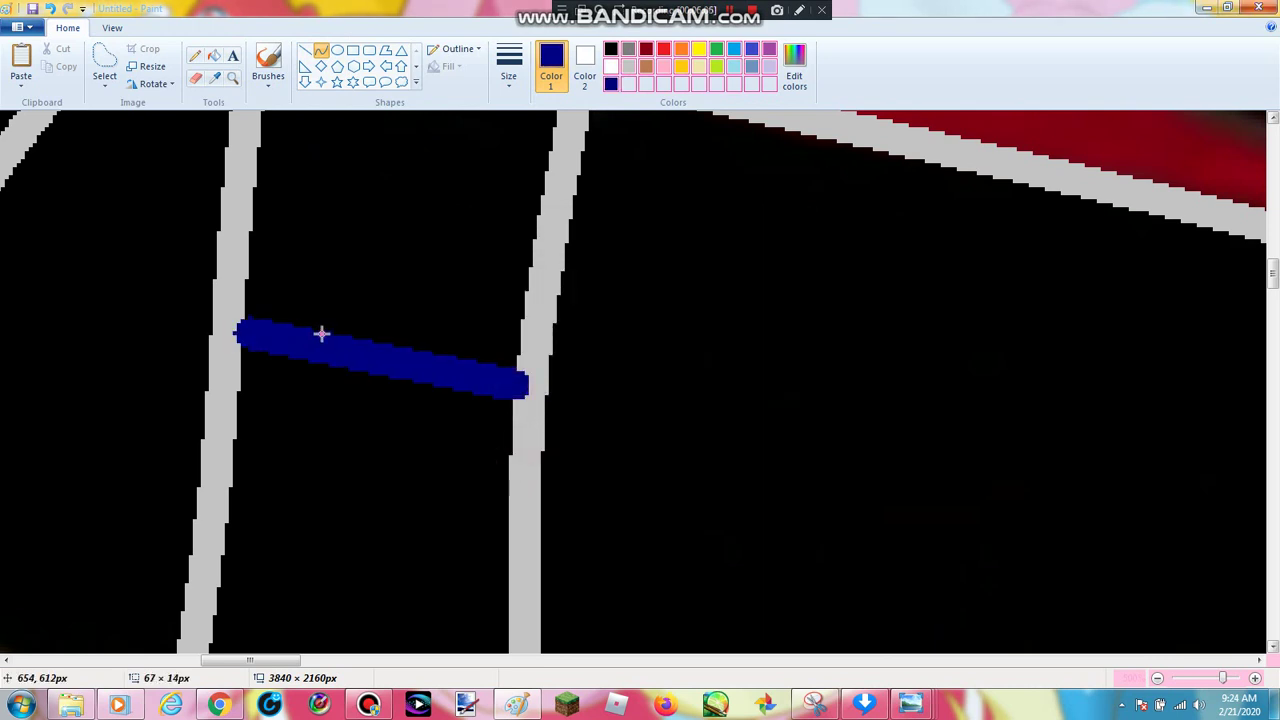
{"action": "scroll", "coordinate": [419, 346], "scroll_direction": "down", "scroll_amount": 3}
{"action": "left_click_drag", "start_coordinate": [219, 447], "coordinate": [499, 316]}
{"action": "left_click", "coordinate": [635, 233]}
{"action": "scroll", "coordinate": [511, 275], "scroll_direction": "up", "scroll_amount": 3}
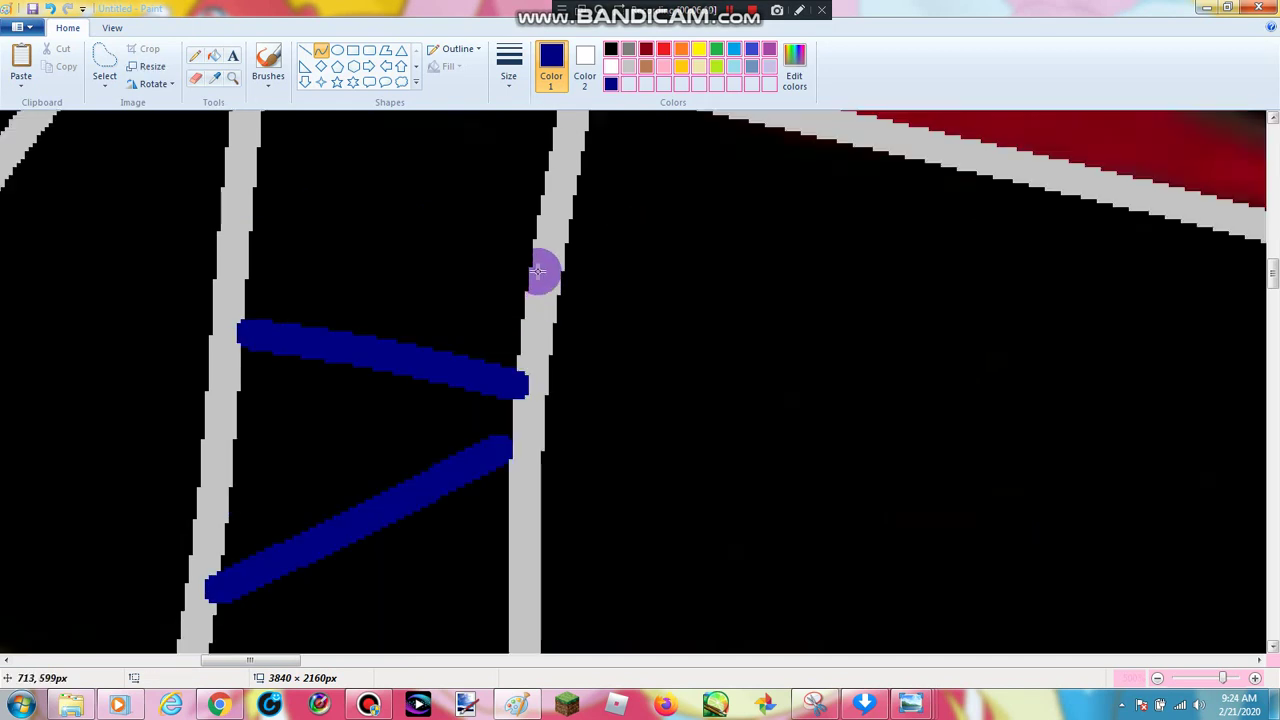
{"action": "left_click_drag", "start_coordinate": [530, 265], "coordinate": [260, 160]}
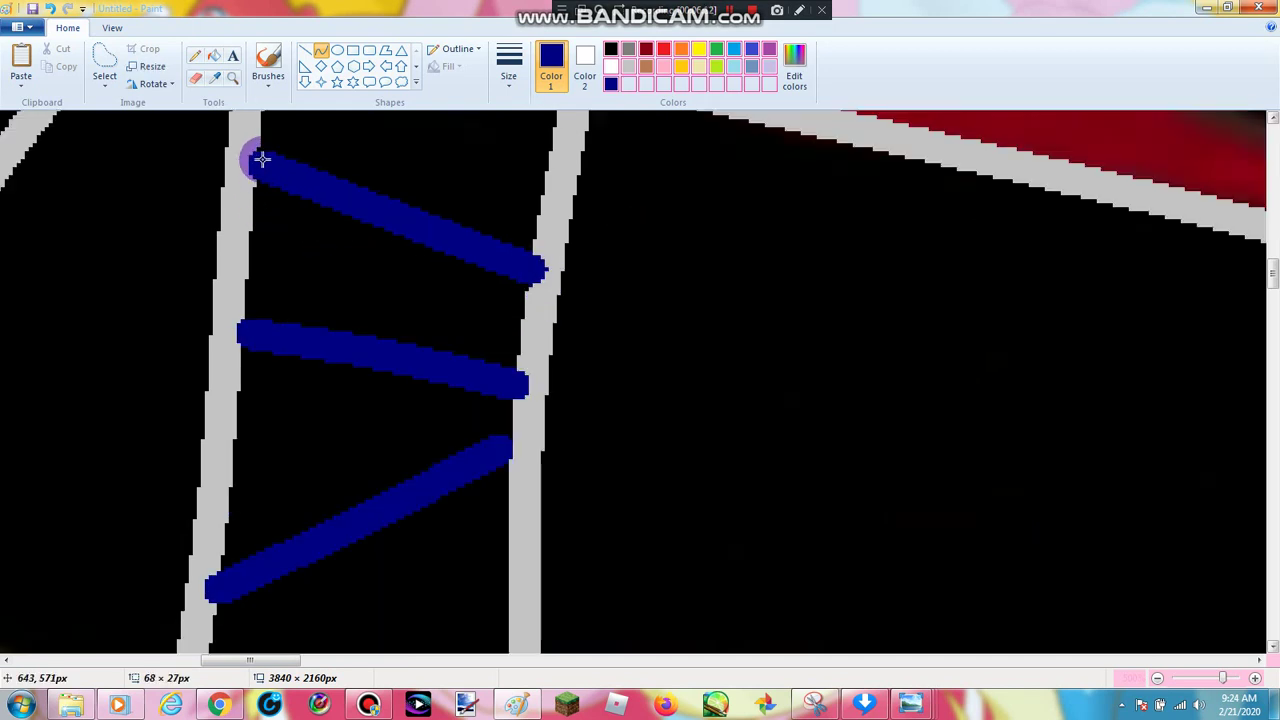
{"action": "left_click", "coordinate": [366, 249]}
{"action": "left_click", "coordinate": [709, 214]}
Set the drawing color to a darkened custom yellow
{"action": "scroll", "coordinate": [549, 284], "scroll_direction": "up", "scroll_amount": 1}
{"action": "scroll", "coordinate": [587, 261], "scroll_direction": "down", "scroll_amount": 6}
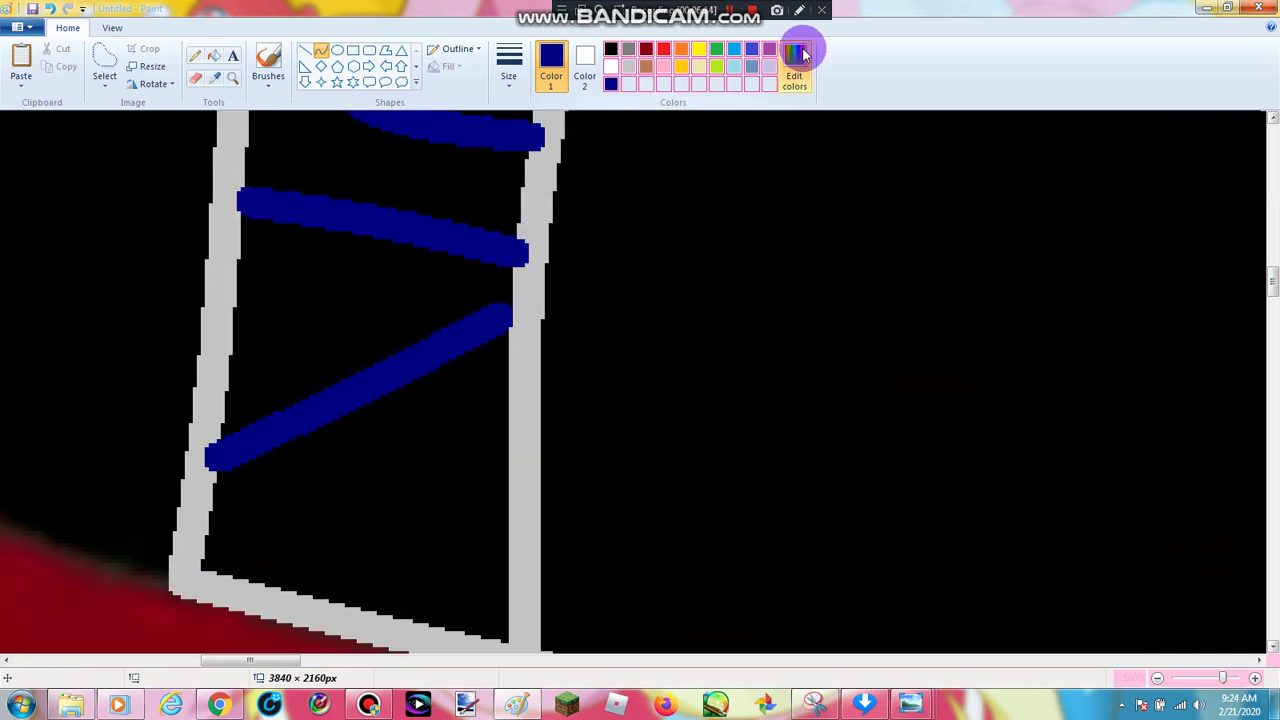
{"action": "left_click", "coordinate": [797, 60]}
{"action": "left_click", "coordinate": [497, 278]}
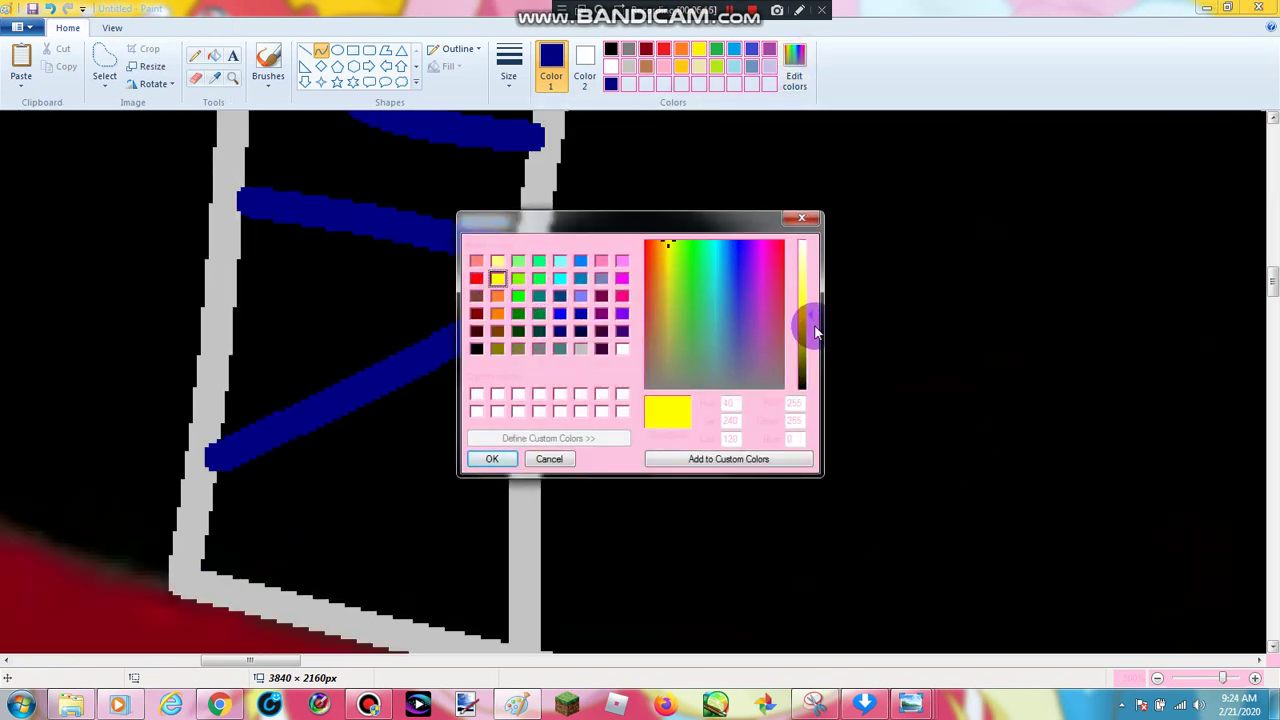
{"action": "left_click", "coordinate": [492, 458]}
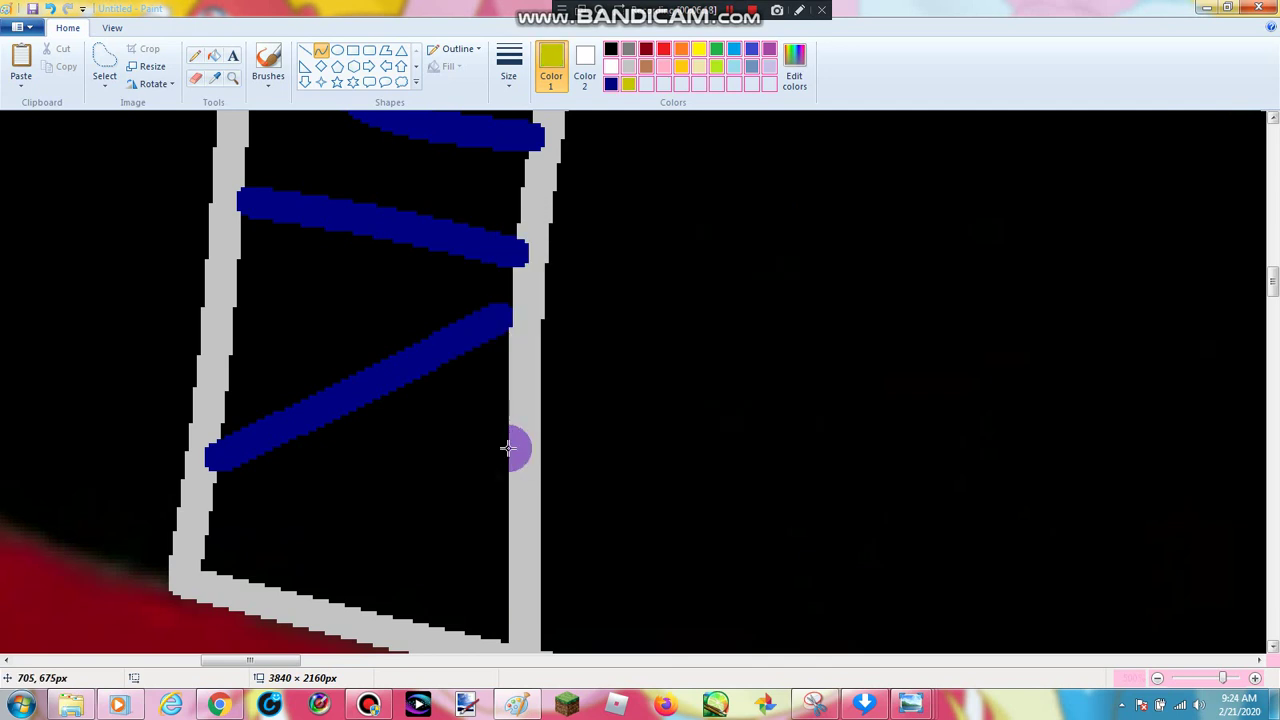
Draw two dark yellow curves across the band, one below the lowest blue stripe and one between the two lower blue stripes
{"action": "left_click_drag", "start_coordinate": [514, 449], "coordinate": [209, 530]}
{"action": "left_click", "coordinate": [344, 488]}
{"action": "left_click", "coordinate": [456, 349]}
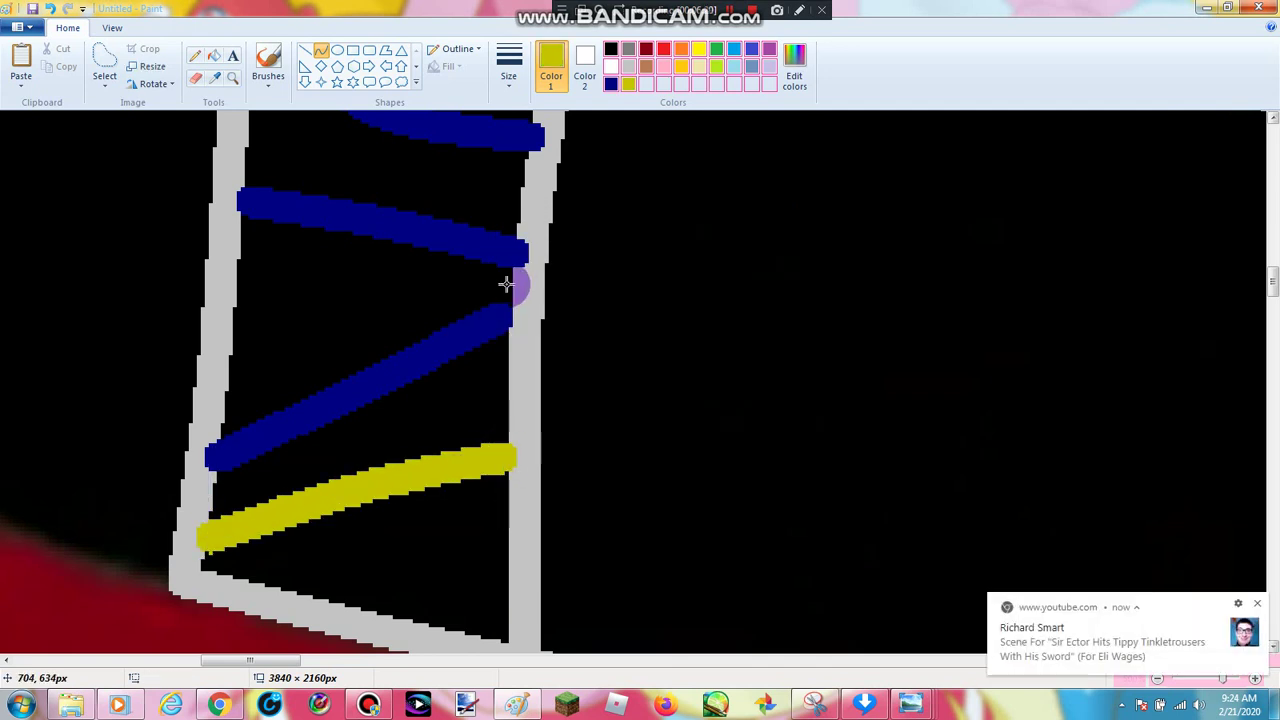
{"action": "left_click_drag", "start_coordinate": [506, 284], "coordinate": [222, 313]}
{"action": "left_click", "coordinate": [437, 281]}
{"action": "left_click", "coordinate": [507, 207]}
Add dark yellow stripes between the two upper blue stripes and above the top one, the topmost about 79 × 17 px
{"action": "scroll", "coordinate": [488, 403], "scroll_direction": "up", "scroll_amount": 4}
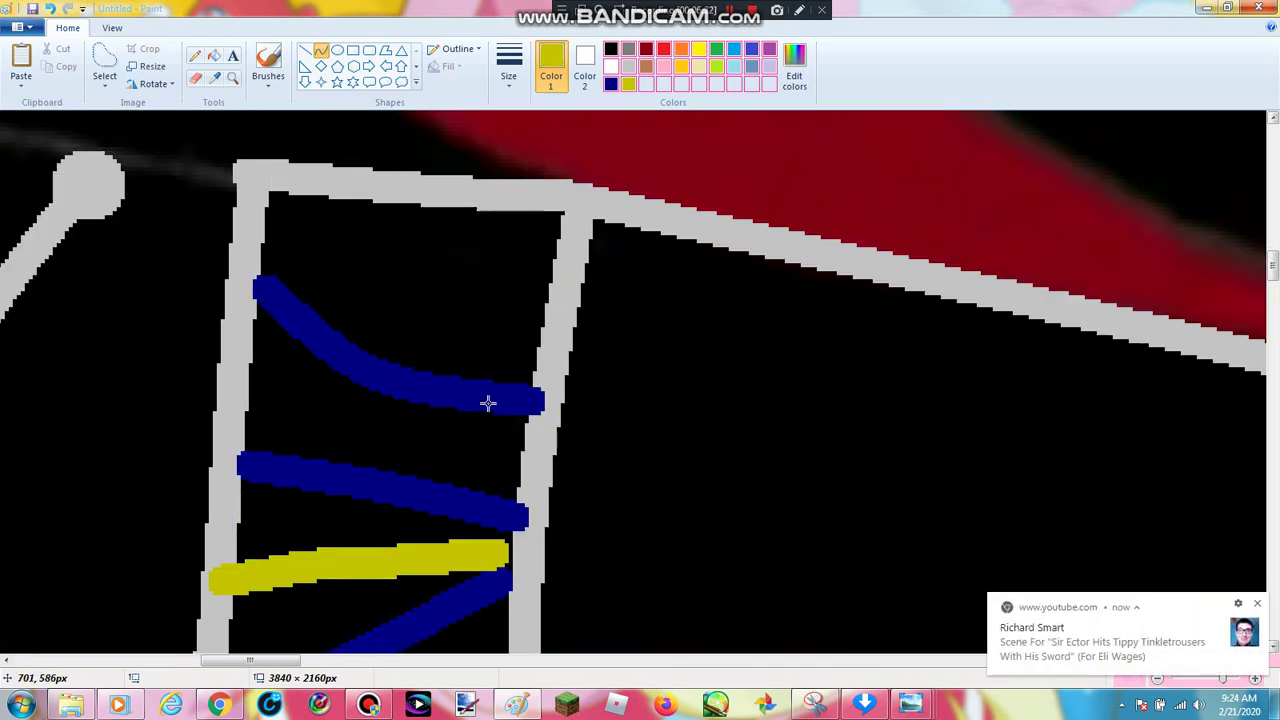
{"action": "left_click_drag", "start_coordinate": [517, 466], "coordinate": [240, 383]}
{"action": "left_click", "coordinate": [366, 434]}
{"action": "left_click", "coordinate": [522, 233]}
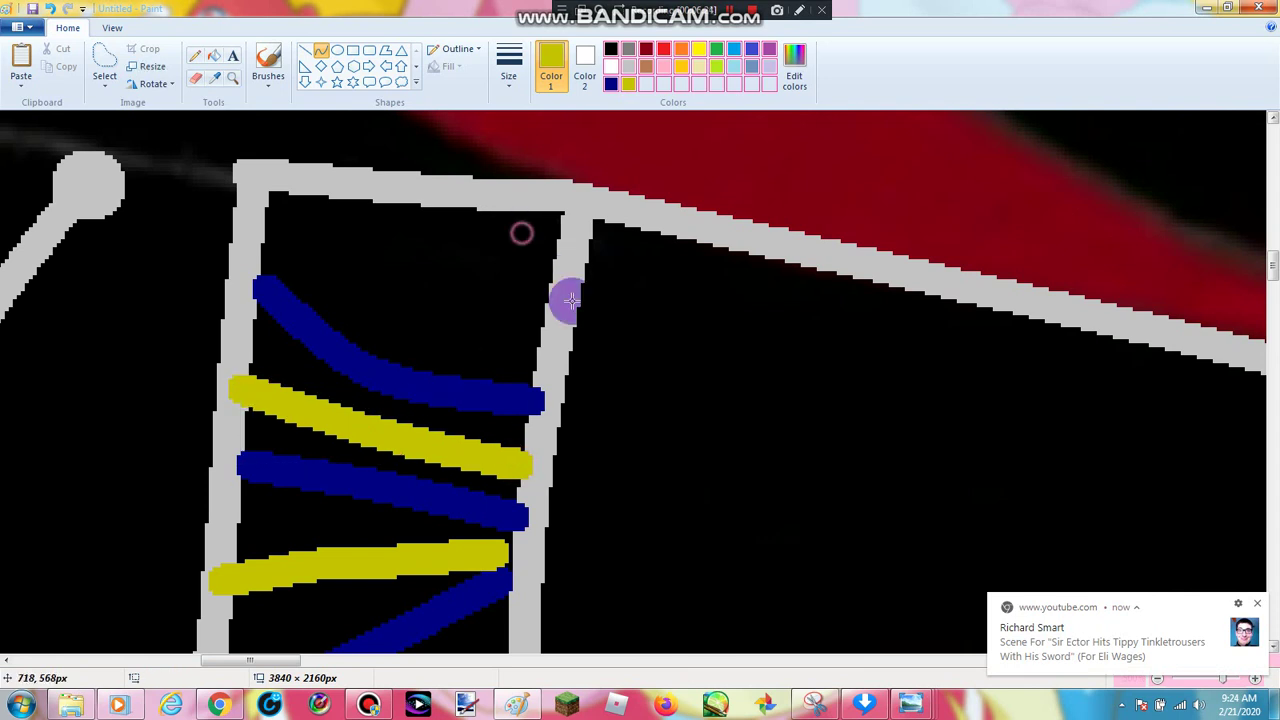
{"action": "left_click_drag", "start_coordinate": [545, 287], "coordinate": [236, 224]}
{"action": "left_click_drag", "start_coordinate": [429, 260], "coordinate": [408, 263]}
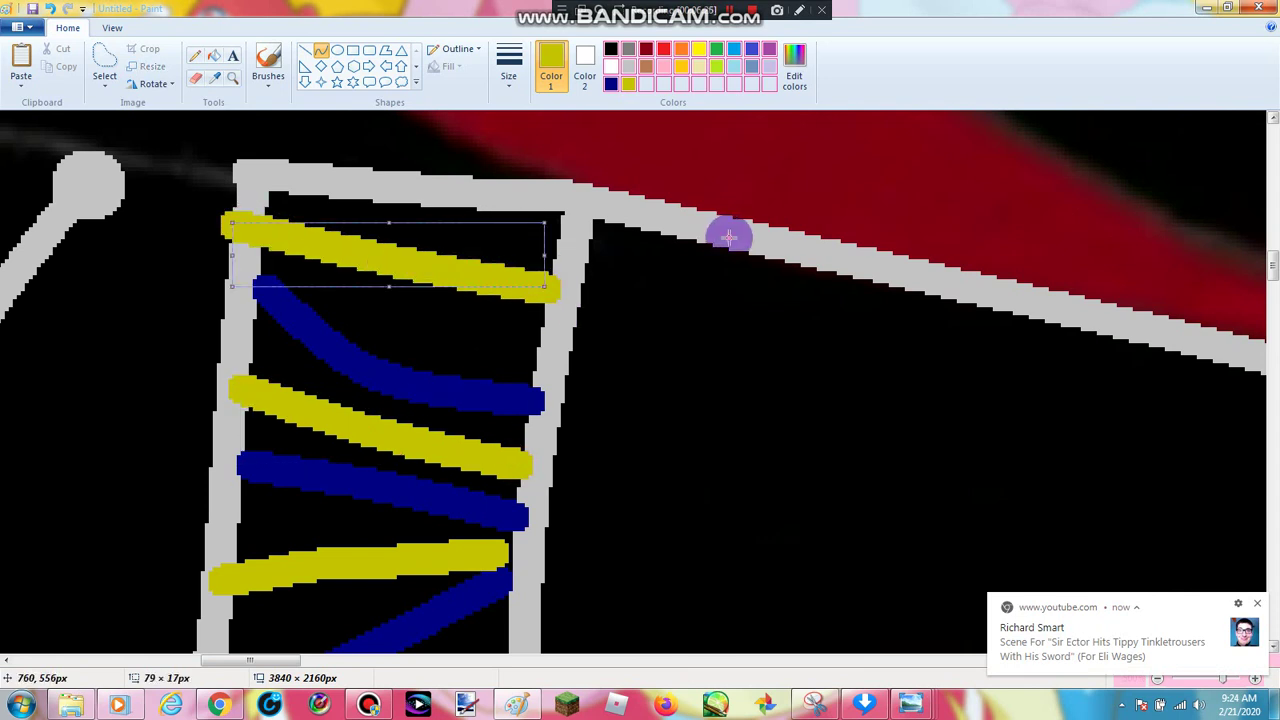
{"action": "left_click", "coordinate": [729, 234]}
Examine the whole character and the sleeve's blue and yellow striped band
{"action": "scroll", "coordinate": [305, 149], "scroll_direction": "down", "scroll_amount": 4}
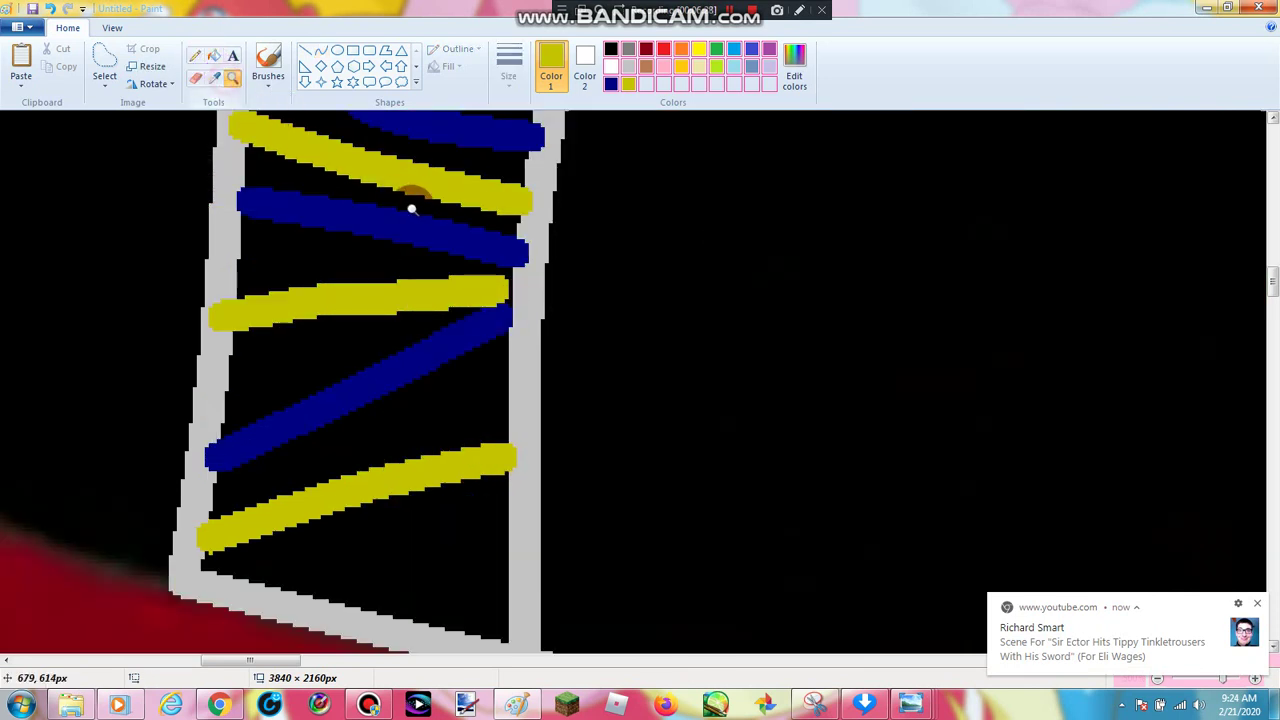
{"action": "scroll", "coordinate": [412, 209], "scroll_direction": "down", "scroll_amount": 4}
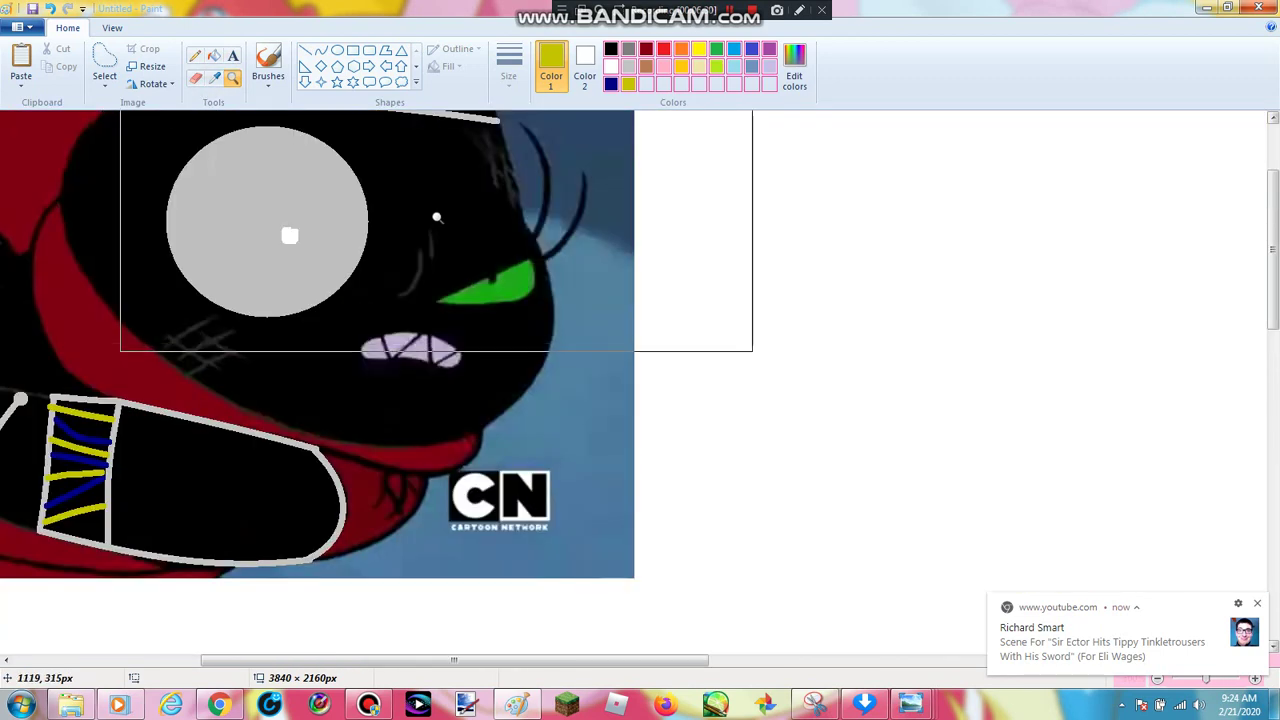
{"action": "right_click", "coordinate": [337, 237]}
{"action": "left_click", "coordinate": [92, 322]}
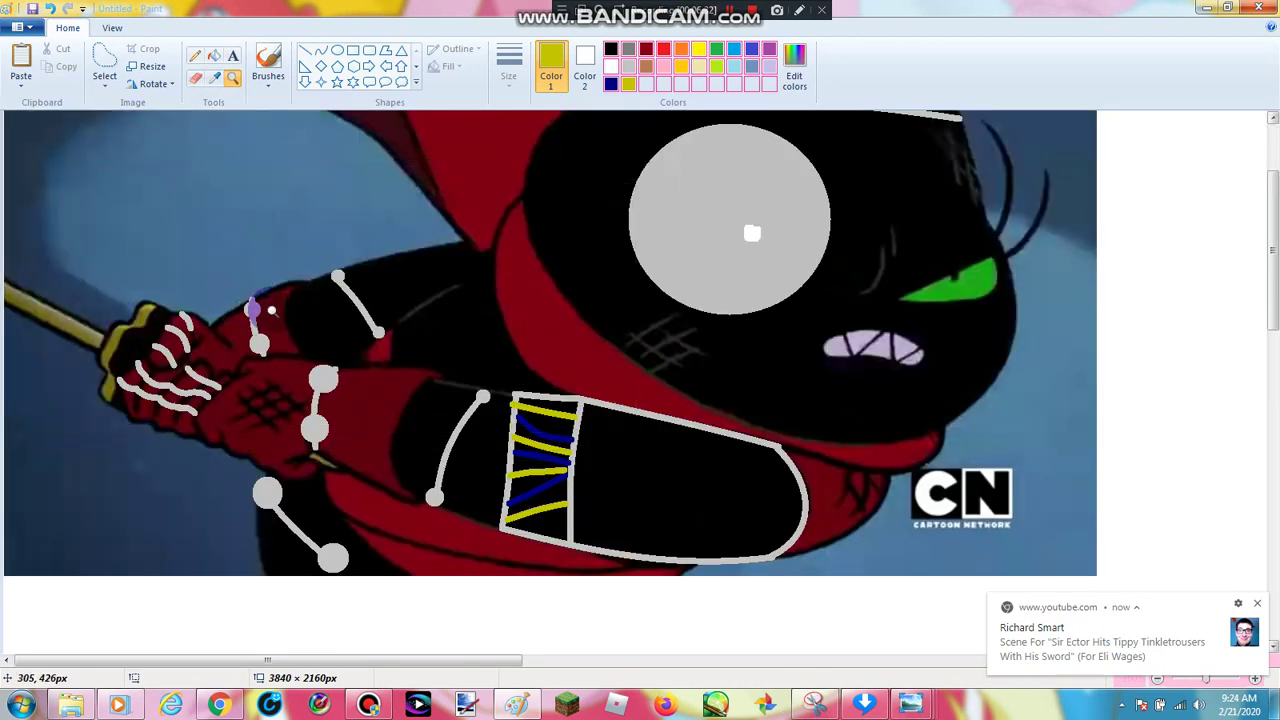
{"action": "scroll", "coordinate": [270, 310], "scroll_direction": "up", "scroll_amount": 3}
{"action": "left_click", "coordinate": [596, 551]}
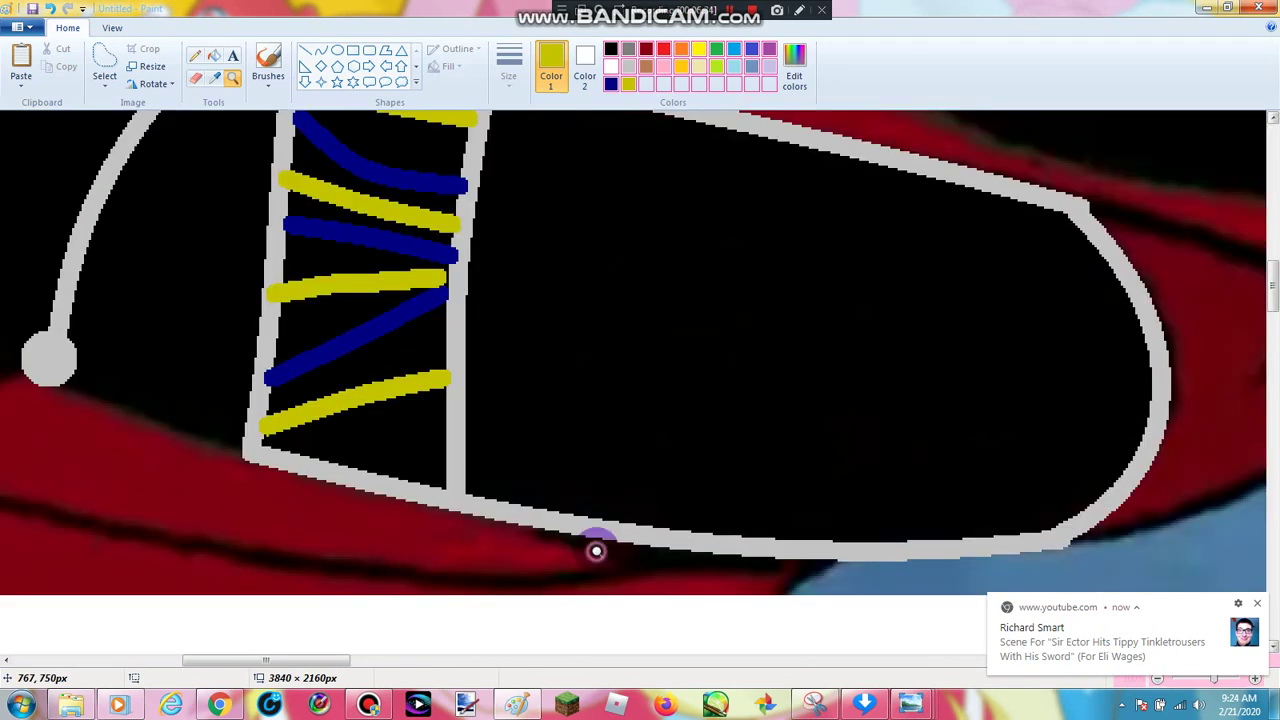
Set the drawing color to a slightly darkened custom red
{"action": "left_click", "coordinate": [334, 219]}
{"action": "scroll", "coordinate": [350, 236], "scroll_direction": "up", "scroll_amount": 3}
{"action": "right_click", "coordinate": [352, 238]}
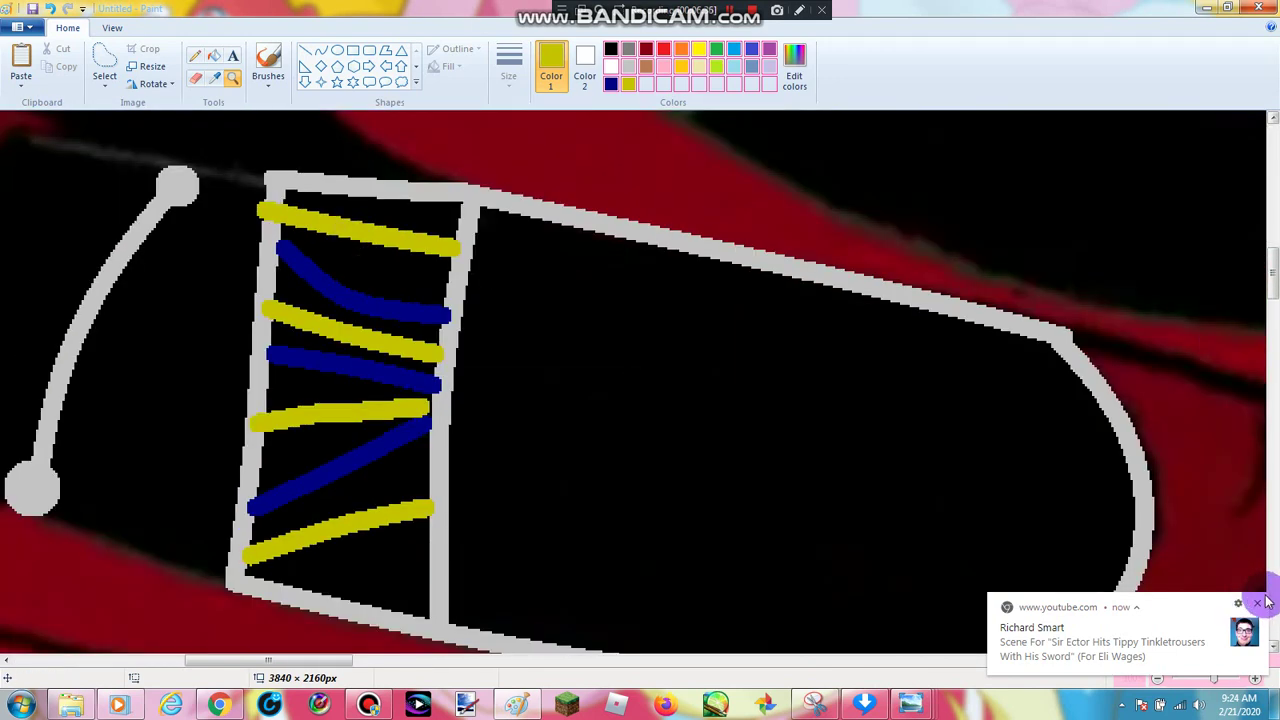
{"action": "left_click", "coordinate": [1259, 602]}
{"action": "left_click", "coordinate": [815, 92]}
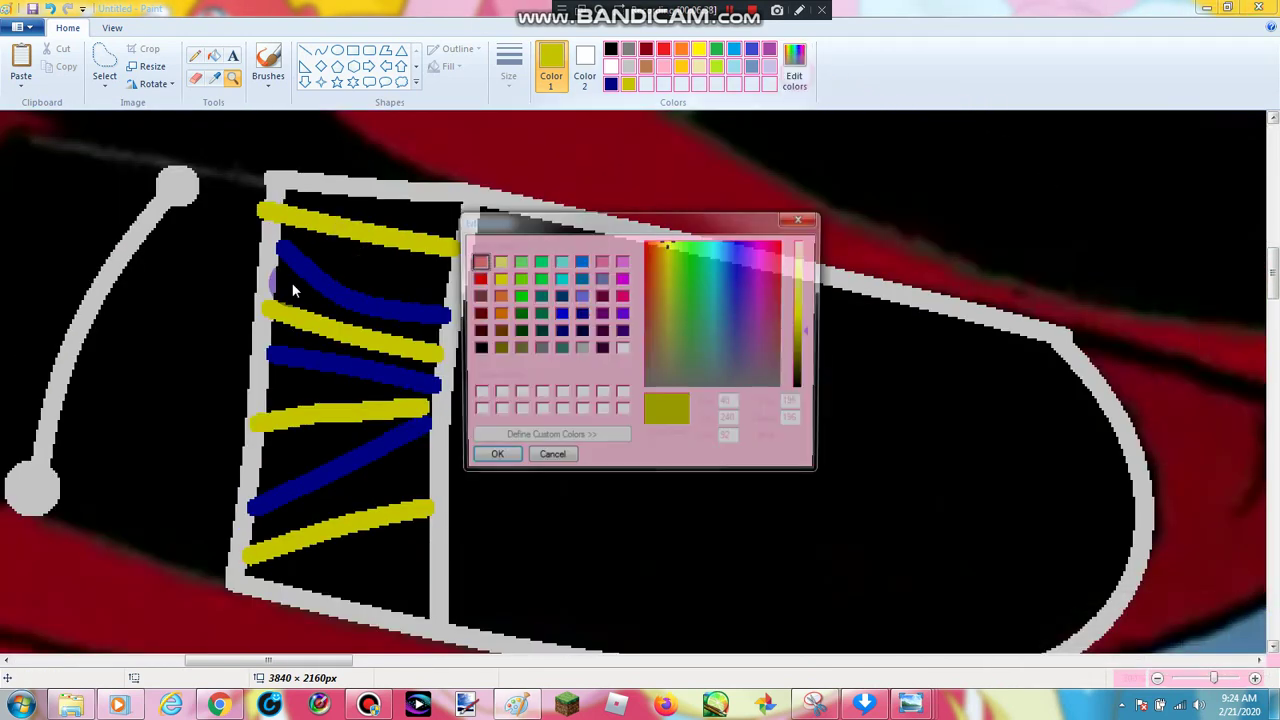
{"action": "left_click", "coordinate": [476, 278]}
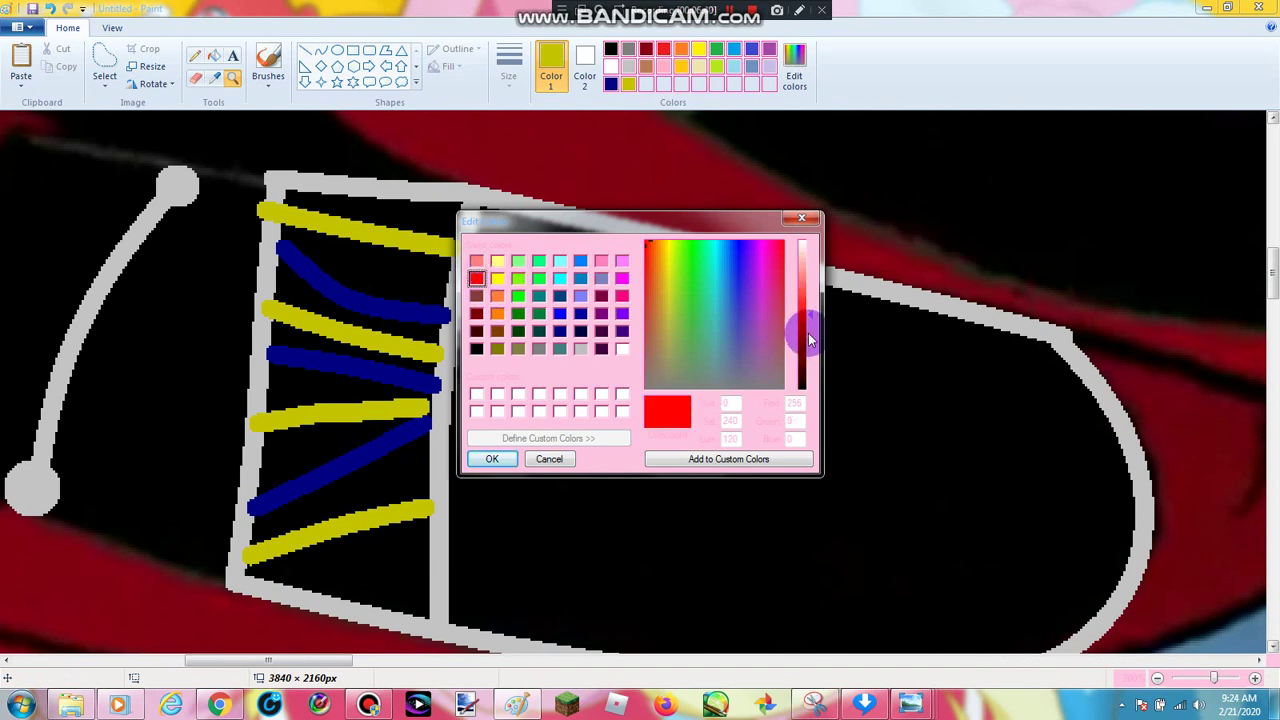
{"action": "left_click", "coordinate": [492, 458]}
Draw two crossing red curves over the lower part of the sleeve band, the rising one about 73 × 62 px
{"action": "scroll", "coordinate": [443, 277], "scroll_direction": "up", "scroll_amount": 1}
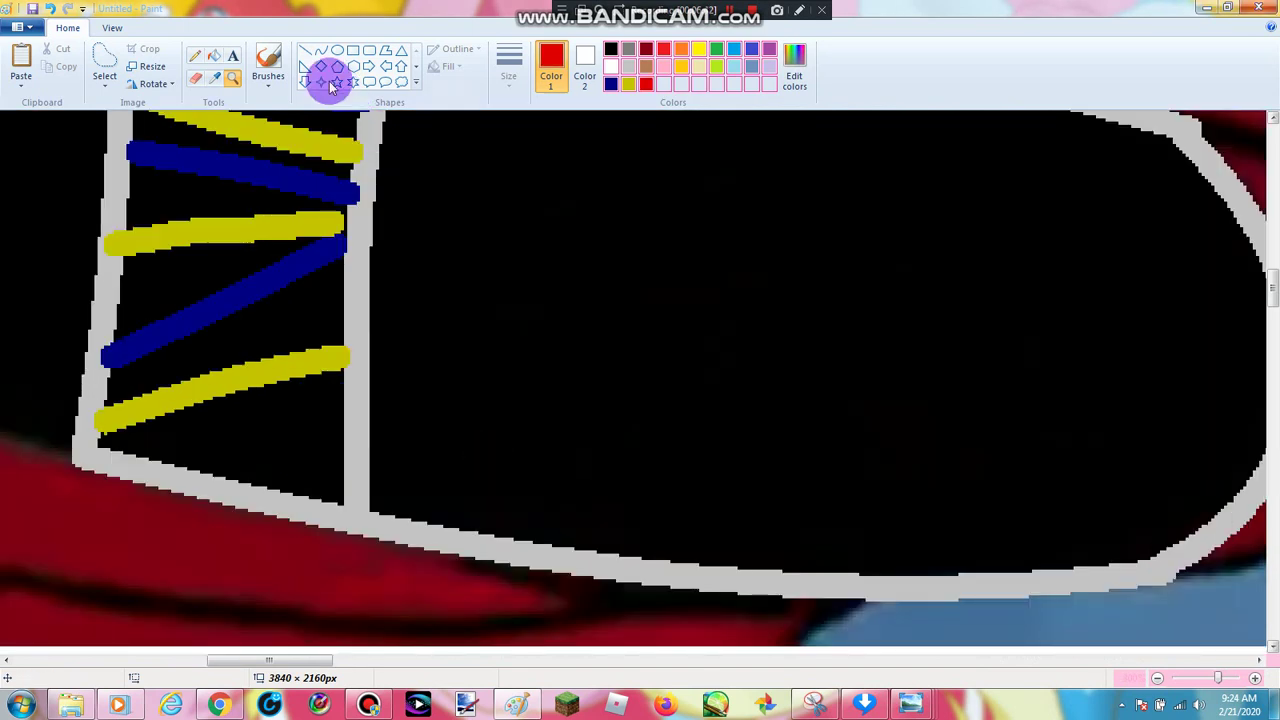
{"action": "left_click", "coordinate": [318, 57]}
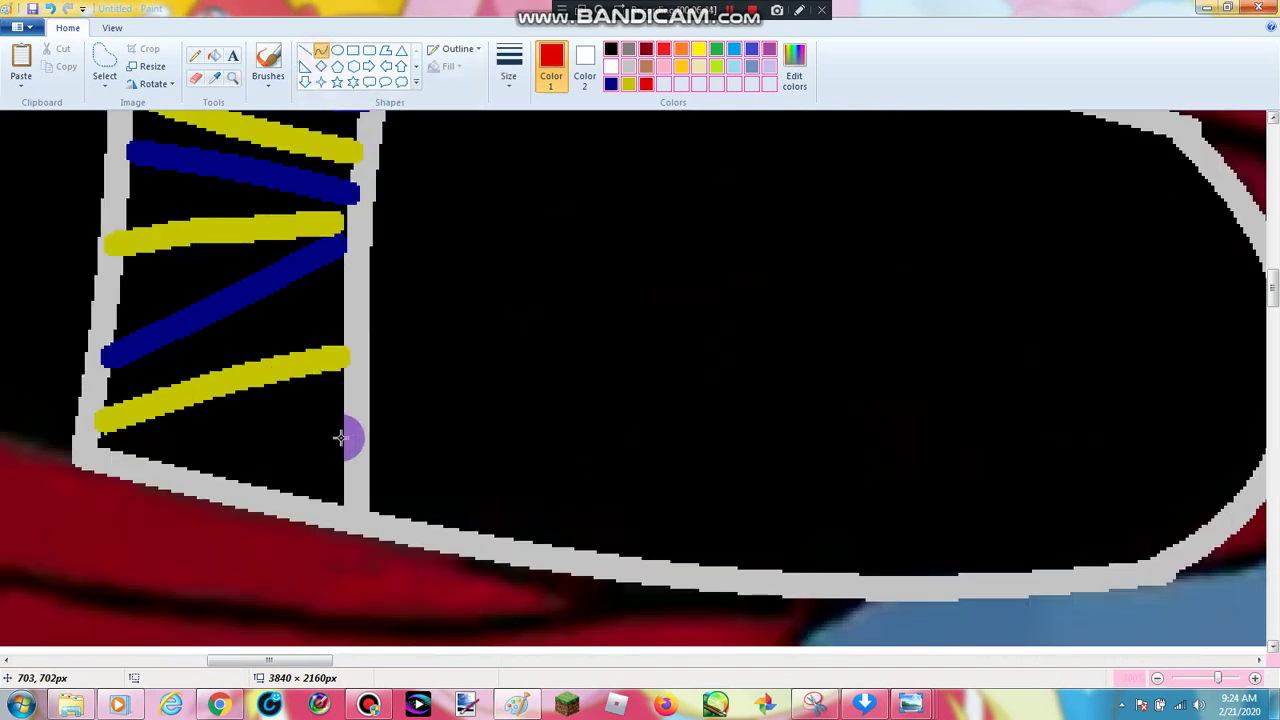
{"action": "left_click_drag", "start_coordinate": [340, 437], "coordinate": [130, 318]}
{"action": "double_click", "coordinate": [214, 375]}
{"action": "left_click", "coordinate": [371, 258]}
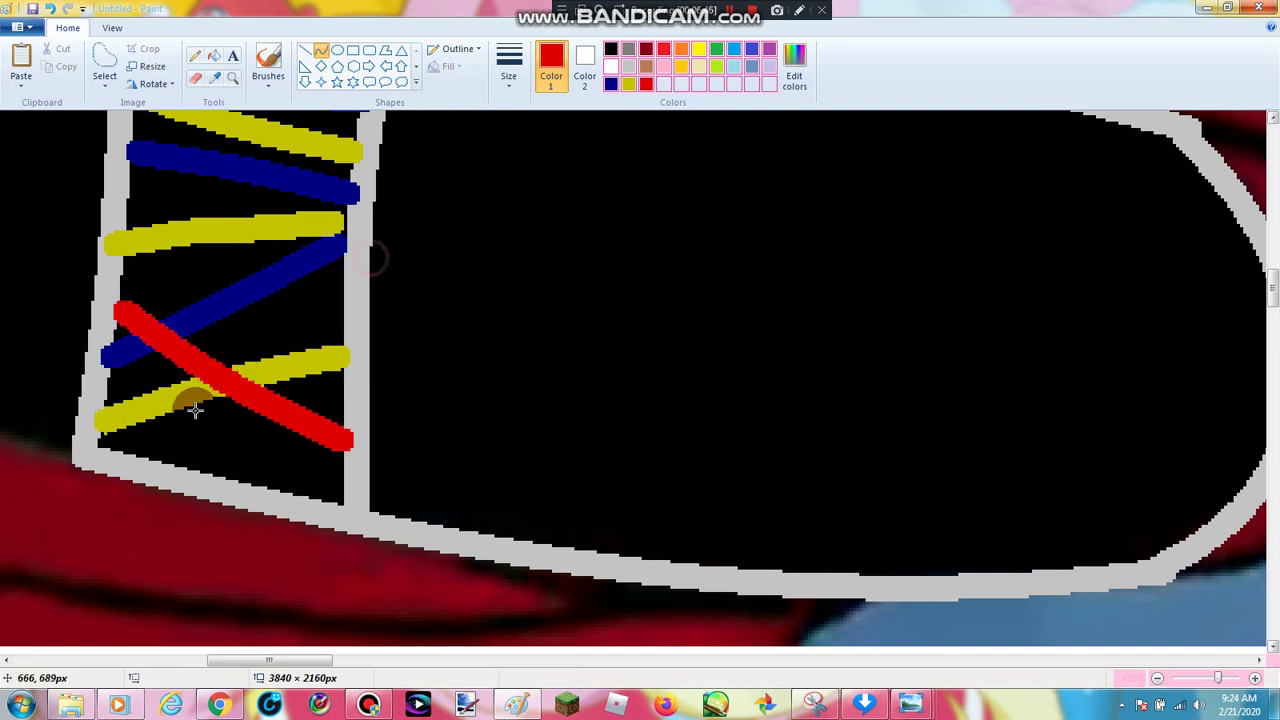
{"action": "mouse_move", "coordinate": [107, 438]}
{"action": "left_mouse_down"}
{"action": "mouse_move", "coordinate": [317, 249]}
{"action": "mouse_move", "coordinate": [343, 244]}
{"action": "left_mouse_up"}
{"action": "double_click", "coordinate": [263, 300]}
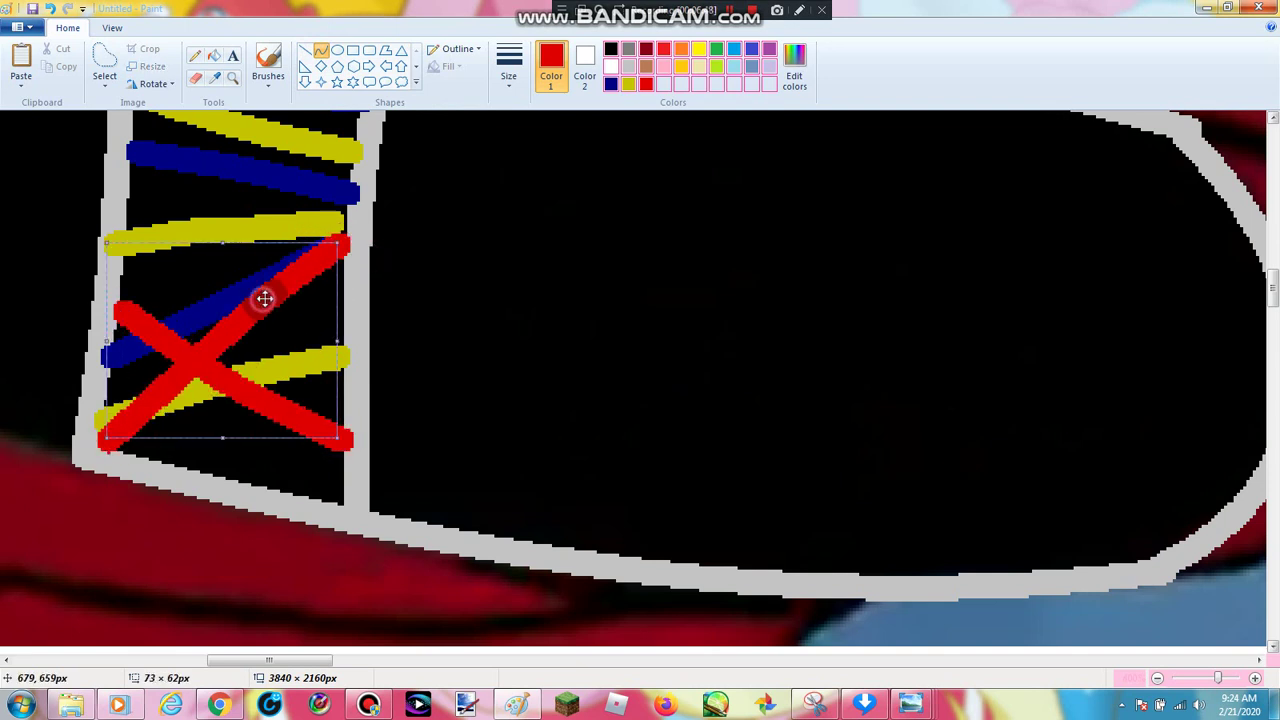
{"action": "left_click", "coordinate": [622, 136]}
Draw a horizontal red stripe across the sleeve band, just above the yellow stripe between the two lower blue stripes
{"action": "scroll", "coordinate": [435, 241], "scroll_direction": "up", "scroll_amount": 3}
{"action": "mouse_move", "coordinate": [357, 343]}
{"action": "left_mouse_down"}
{"action": "mouse_move", "coordinate": [177, 286]}
{"action": "mouse_move", "coordinate": [129, 234]}
{"action": "mouse_move", "coordinate": [133, 262]}
{"action": "left_mouse_up"}
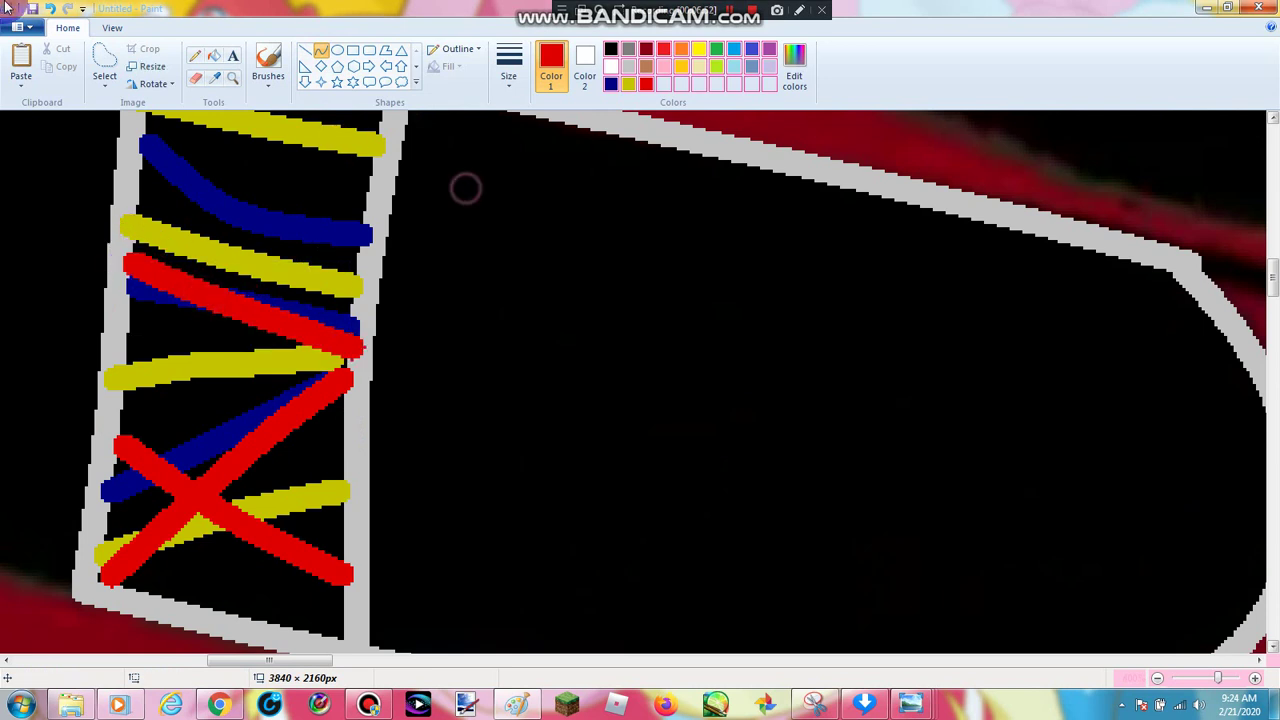
{"action": "left_click", "coordinate": [50, 9]}
{"action": "mouse_move", "coordinate": [118, 338]}
{"action": "left_mouse_down"}
{"action": "mouse_move", "coordinate": [271, 312]}
{"action": "mouse_move", "coordinate": [350, 340]}
{"action": "left_mouse_up"}
{"action": "left_click", "coordinate": [280, 341]}
Draw two rising red diagonals across the upper part of the sleeve band, the higher one ending at its upper right corner
{"action": "left_click_drag", "start_coordinate": [360, 263], "coordinate": [144, 196]}
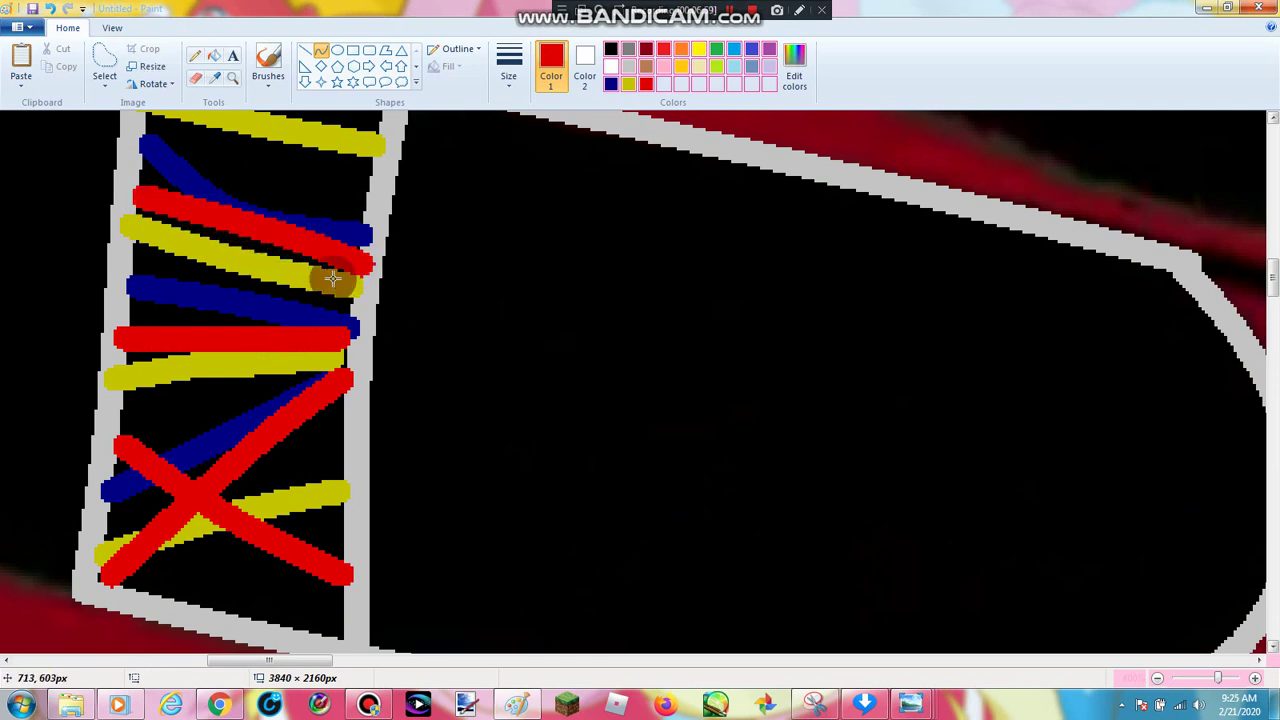
{"action": "left_click", "coordinate": [50, 10]}
{"action": "left_click_drag", "start_coordinate": [118, 290], "coordinate": [358, 203]}
{"action": "scroll", "coordinate": [340, 218], "scroll_direction": "up", "scroll_amount": 3}
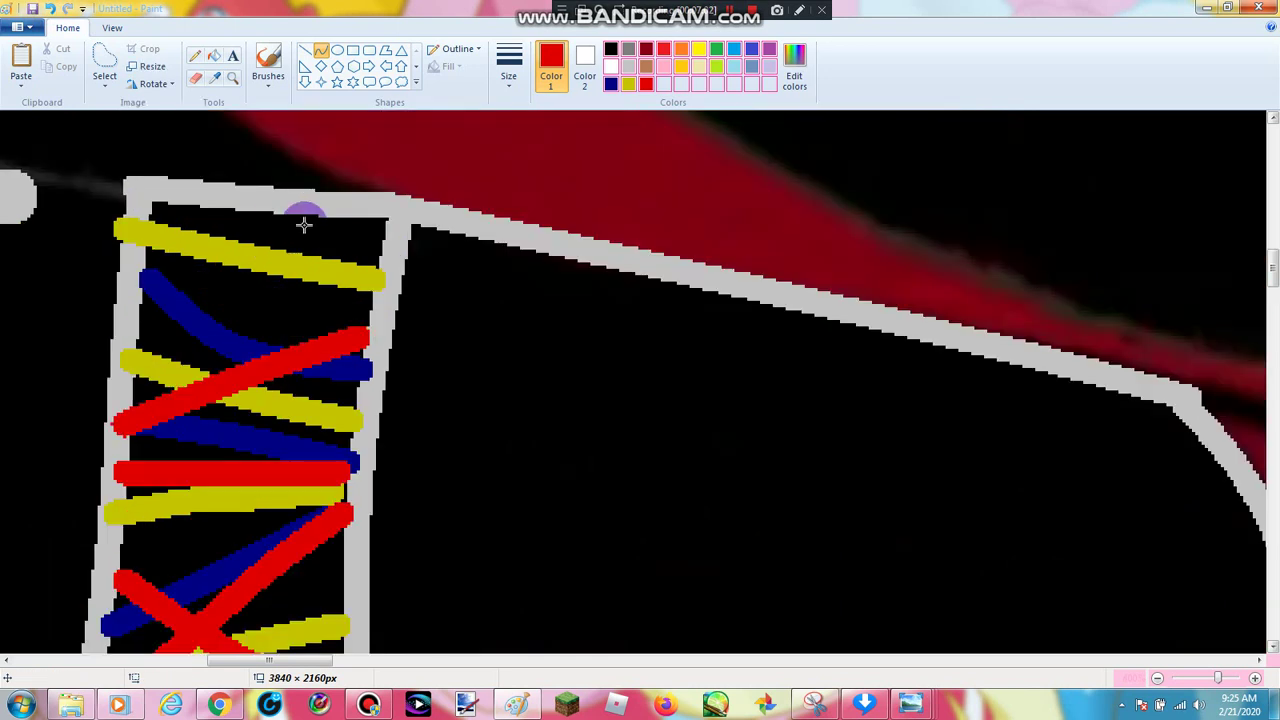
{"action": "left_click_drag", "start_coordinate": [167, 319], "coordinate": [130, 368]}
{"action": "left_click", "coordinate": [183, 315]}
{"action": "left_click", "coordinate": [575, 227]}
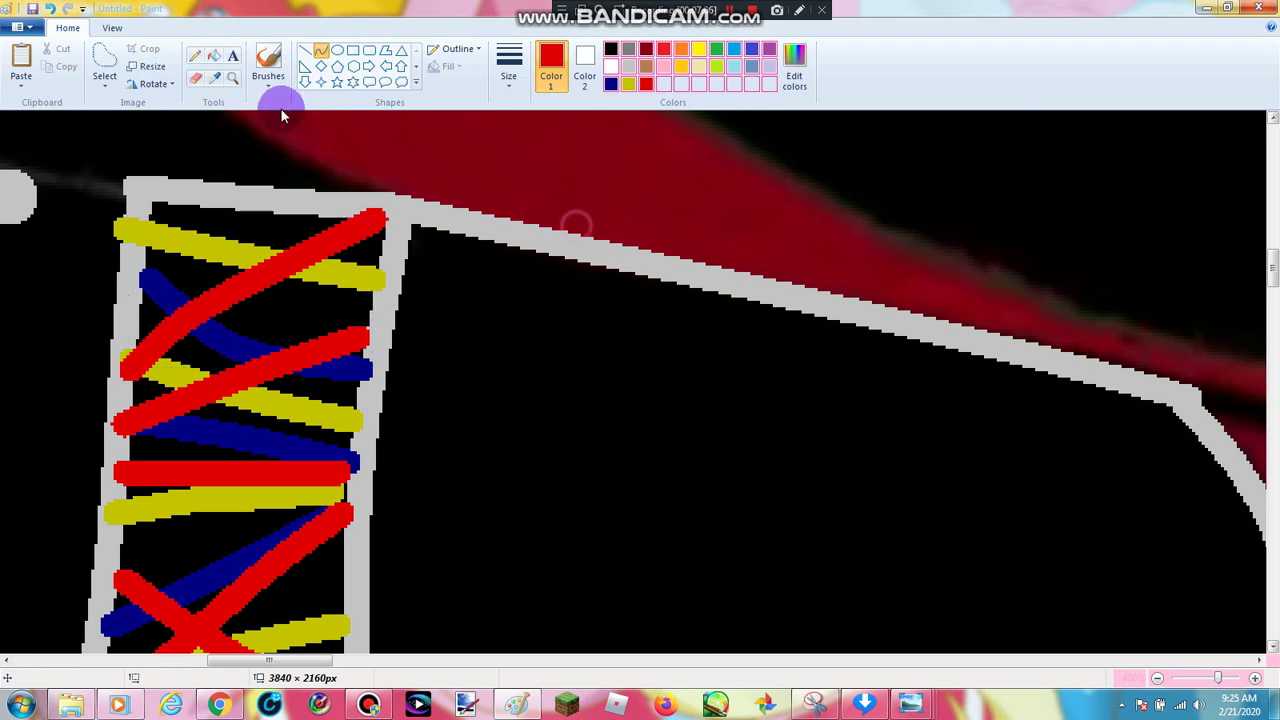
Examine the whole character and the sleeve band's blue, yellow and red stripes
{"action": "left_click", "coordinate": [235, 88]}
{"action": "right_click", "coordinate": [310, 237]}
{"action": "right_click", "coordinate": [311, 237]}
{"action": "right_click", "coordinate": [313, 237]}
{"action": "right_click", "coordinate": [313, 237]}
{"action": "right_click", "coordinate": [313, 237]}
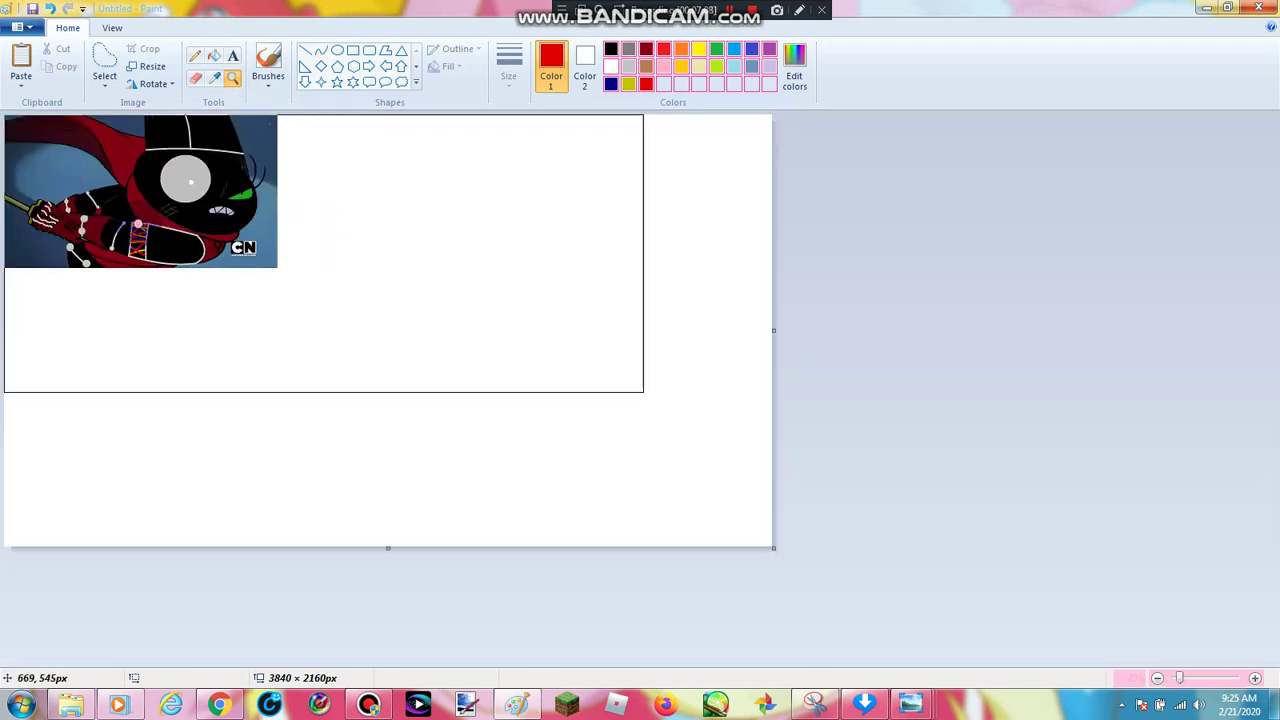
{"action": "left_click", "coordinate": [138, 226]}
{"action": "left_click", "coordinate": [278, 342]}
{"action": "left_click", "coordinate": [507, 394]}
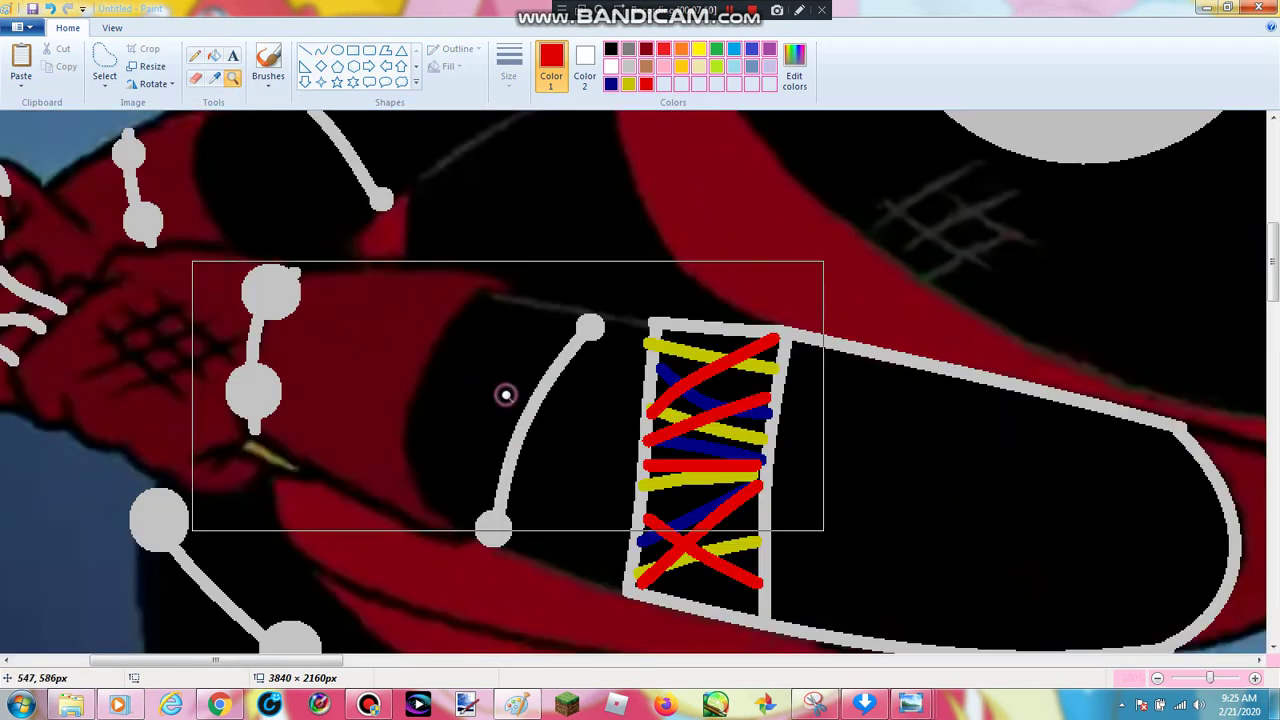
Draw a light gray line about 78 × 48 px over the faint crease on the character's other upper arm
{"action": "scroll", "coordinate": [478, 392], "scroll_direction": "up", "scroll_amount": 3}
{"action": "left_click", "coordinate": [369, 261]}
{"action": "left_click", "coordinate": [451, 275]}
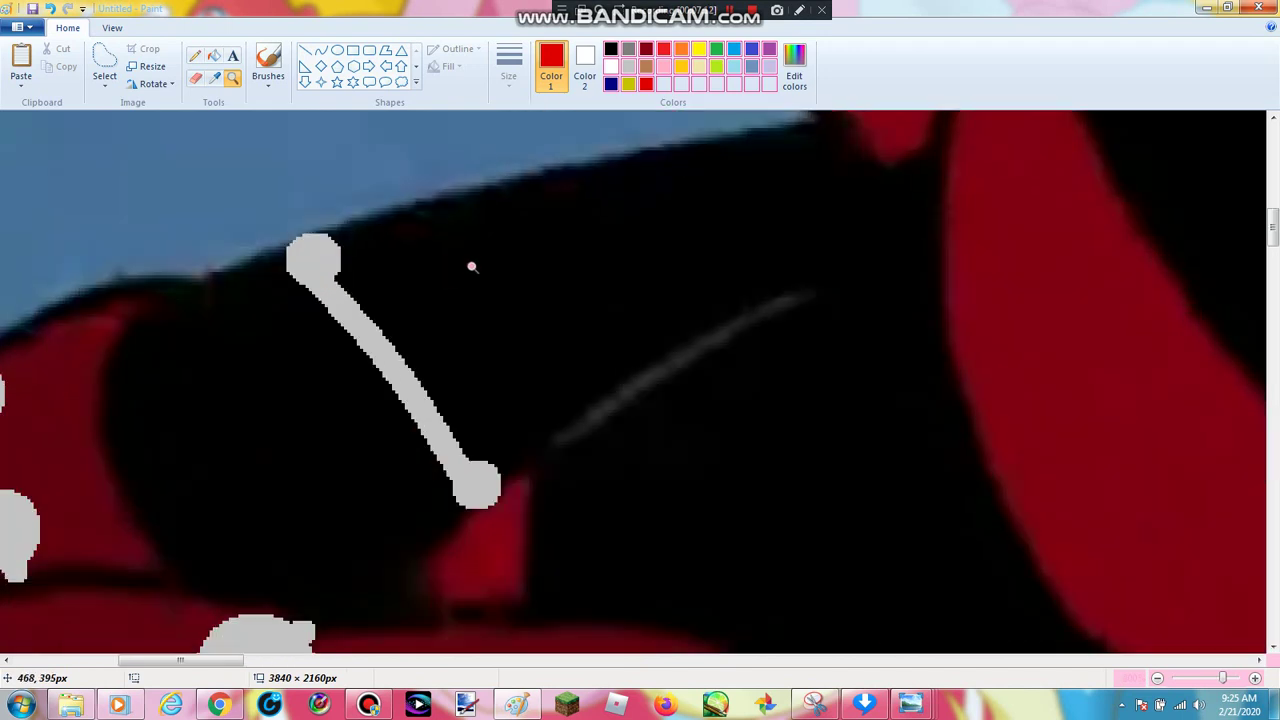
{"action": "left_click", "coordinate": [471, 266]}
{"action": "left_click", "coordinate": [401, 255]}
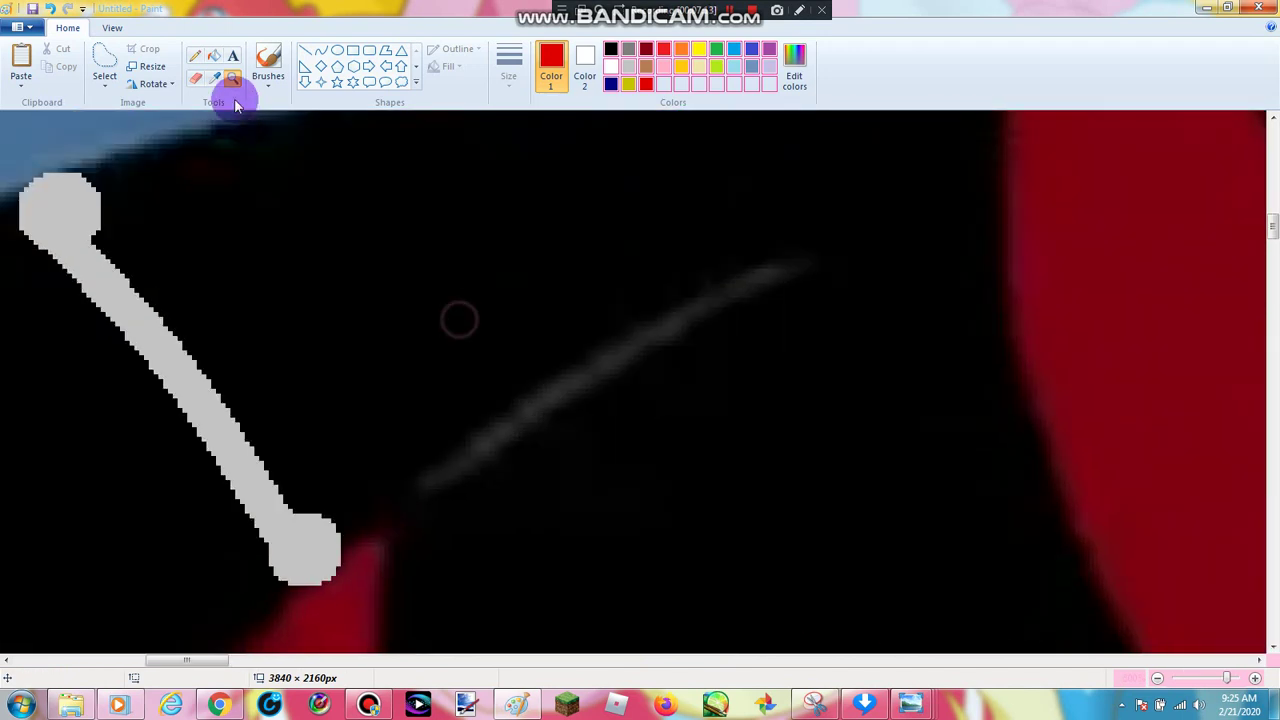
{"action": "left_click", "coordinate": [320, 50]}
{"action": "left_click", "coordinate": [628, 66]}
{"action": "left_click_drag", "start_coordinate": [805, 258], "coordinate": [430, 483]}
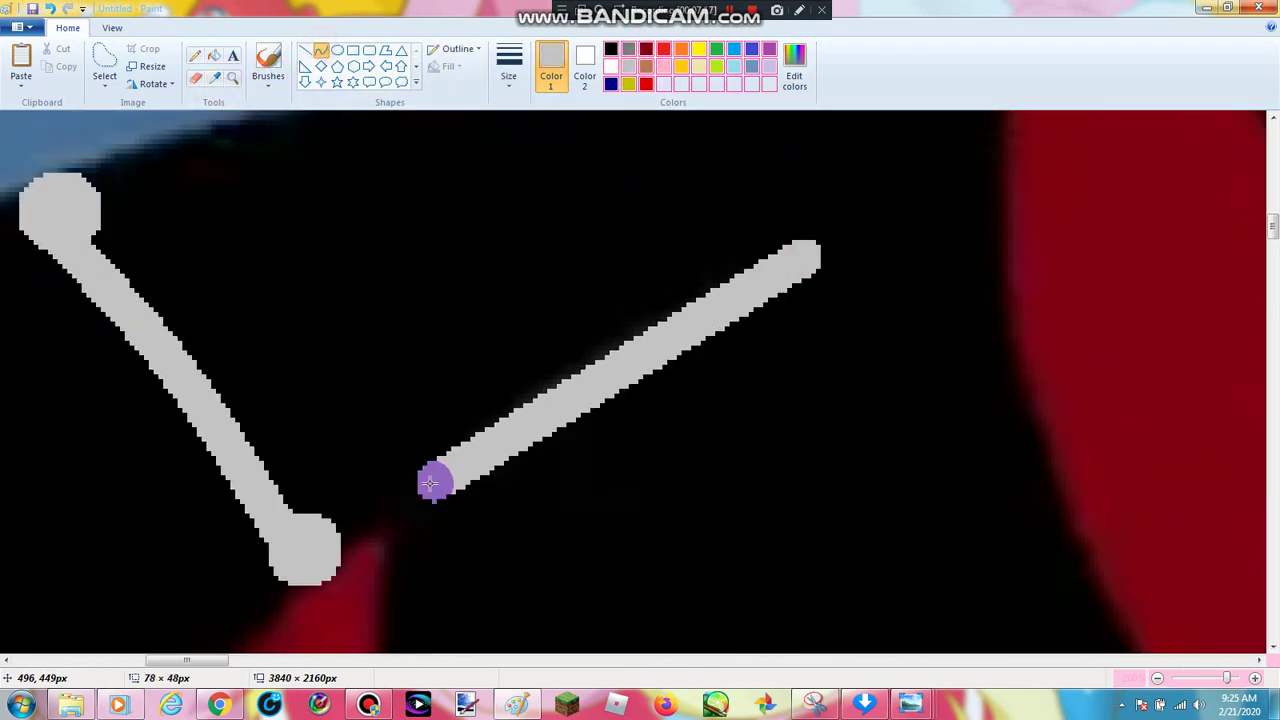
Complete a four-sided band outline on the upper arm by adding its remaining sides as light gray curves
{"action": "scroll", "coordinate": [480, 466], "scroll_direction": "up", "scroll_amount": 3}
{"action": "mouse_move", "coordinate": [432, 611]}
{"action": "left_mouse_down"}
{"action": "mouse_move", "coordinate": [318, 263]}
{"action": "mouse_move", "coordinate": [700, 145]}
{"action": "mouse_move", "coordinate": [731, 157]}
{"action": "left_mouse_up"}
{"action": "mouse_move", "coordinate": [708, 160]}
{"action": "left_mouse_down"}
{"action": "mouse_move", "coordinate": [786, 394]}
{"action": "mouse_move", "coordinate": [797, 391]}
{"action": "left_mouse_up"}
{"action": "left_click", "coordinate": [803, 323]}
{"action": "mouse_move", "coordinate": [797, 272]}
{"action": "left_mouse_down"}
{"action": "mouse_move", "coordinate": [770, 226]}
{"action": "mouse_move", "coordinate": [529, 269]}
{"action": "mouse_move", "coordinate": [385, 350]}
{"action": "left_mouse_up"}
{"action": "left_click", "coordinate": [866, 213]}
Draw two dark blue curves across the new band, the upper about 70 × 31 px and the lower about 73 × 44 px
{"action": "left_click", "coordinate": [610, 85]}
{"action": "left_click", "coordinate": [553, 267]}
{"action": "left_click", "coordinate": [553, 267]}
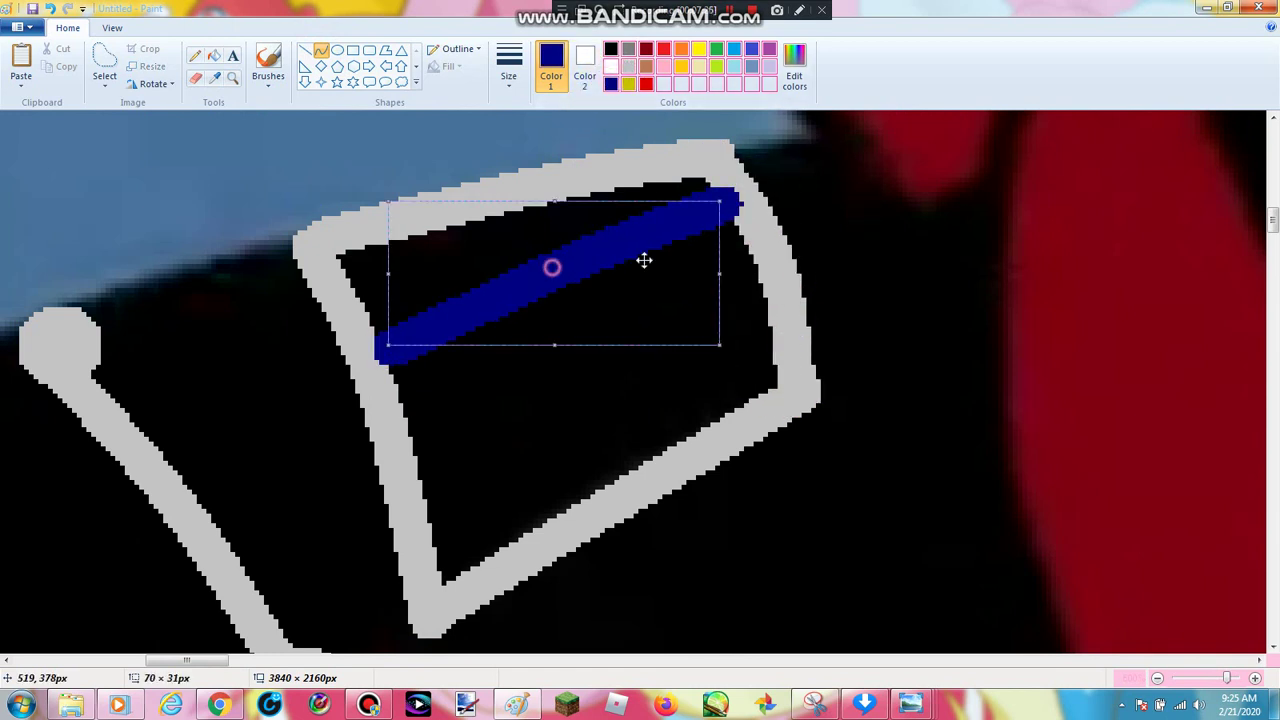
{"action": "left_click", "coordinate": [823, 249]}
{"action": "mouse_move", "coordinate": [769, 291]}
{"action": "left_mouse_down"}
{"action": "mouse_move", "coordinate": [440, 472]}
{"action": "mouse_move", "coordinate": [427, 497]}
{"action": "mouse_move", "coordinate": [557, 394]}
{"action": "left_mouse_up"}
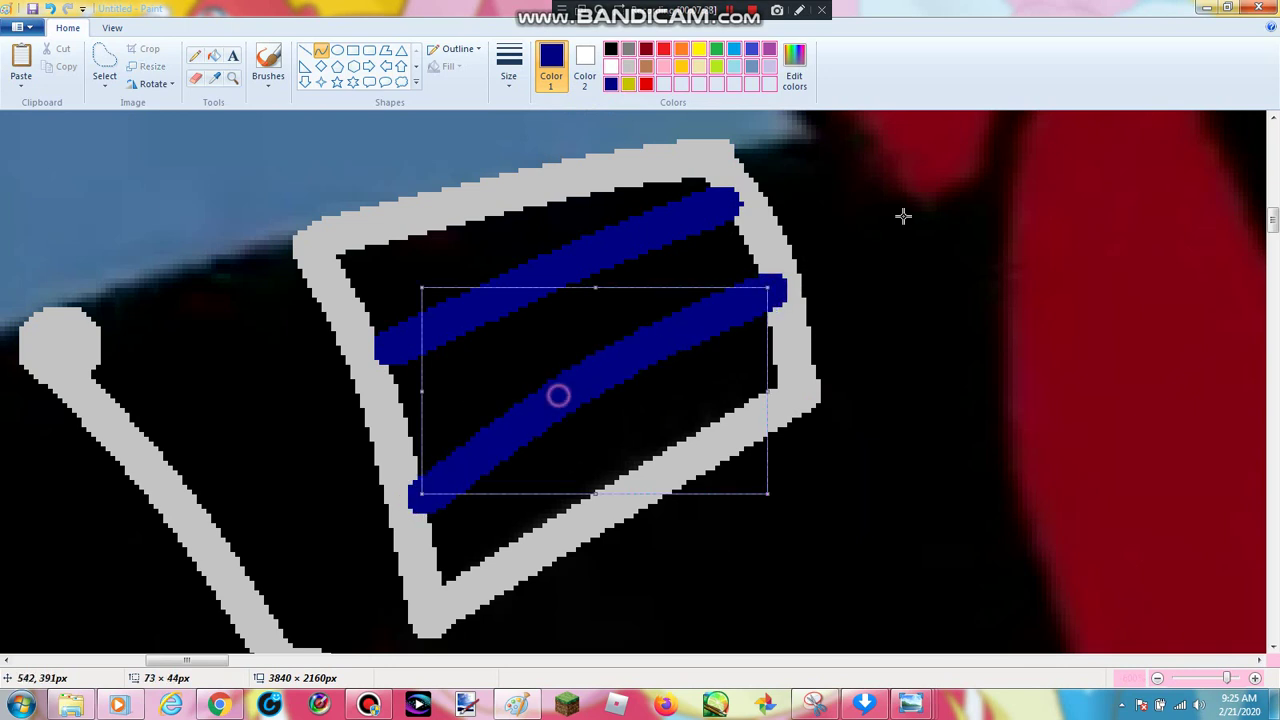
Draw two crossing dark yellow diagonals between opposite corners of the upper-arm band
{"action": "left_click", "coordinate": [629, 85]}
{"action": "mouse_move", "coordinate": [690, 188]}
{"action": "left_mouse_down"}
{"action": "mouse_move", "coordinate": [691, 177]}
{"action": "mouse_move", "coordinate": [450, 572]}
{"action": "left_mouse_up"}
{"action": "left_click_drag", "start_coordinate": [489, 503], "coordinate": [514, 420]}
{"action": "left_click", "coordinate": [514, 420]}
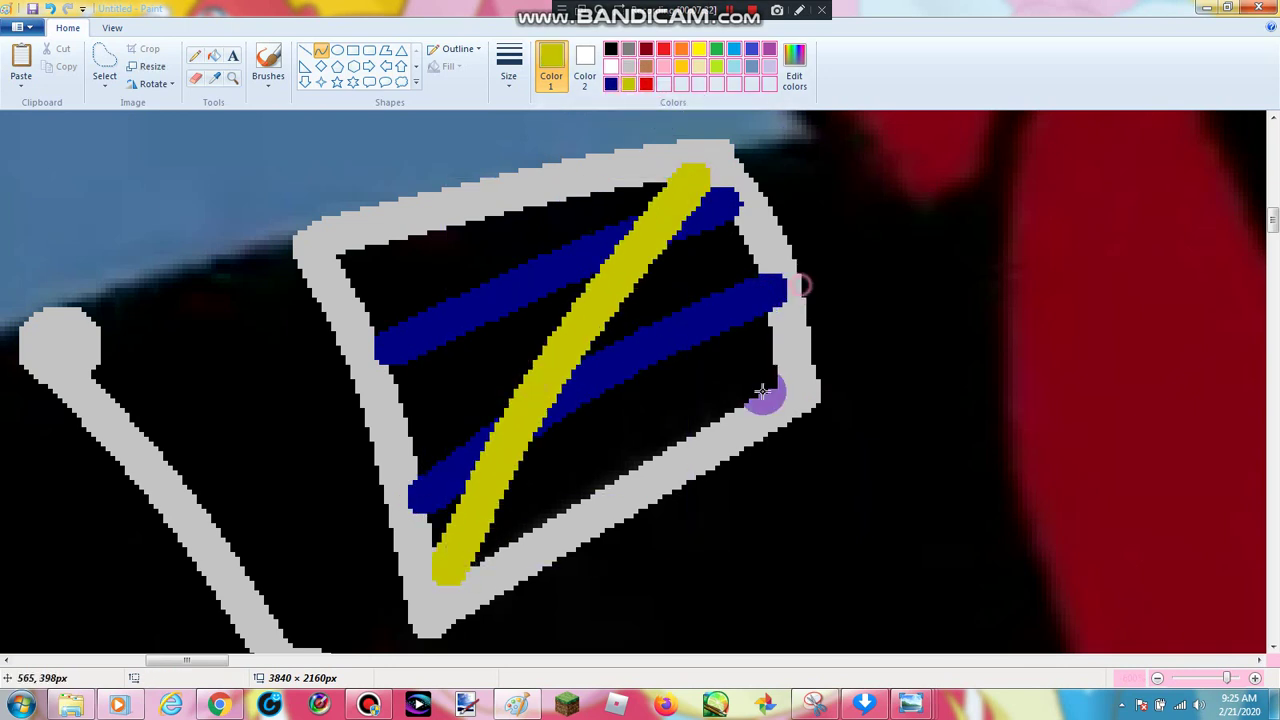
{"action": "mouse_move", "coordinate": [770, 390]}
{"action": "left_mouse_down"}
{"action": "mouse_move", "coordinate": [583, 317]}
{"action": "mouse_move", "coordinate": [340, 266]}
{"action": "left_mouse_up"}
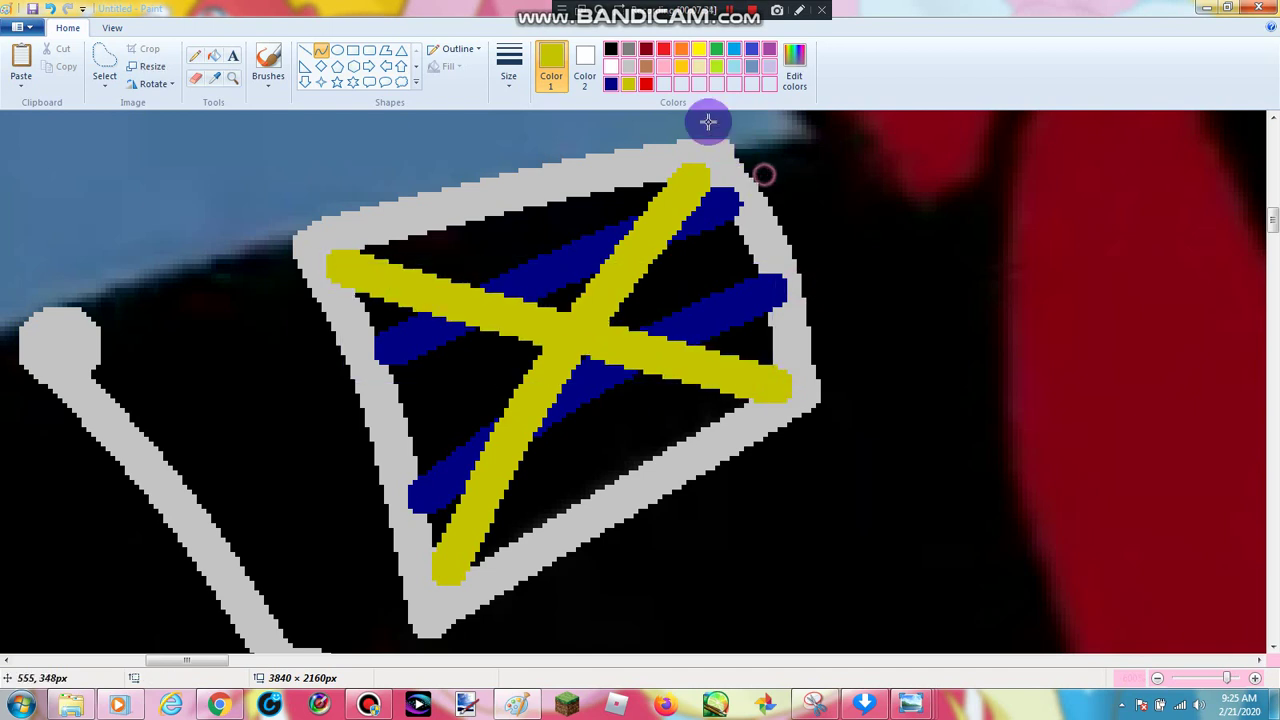
Draw a red cross over the upper-arm band, with one stroke about 20 × 55 px and the other about 70 × 30 px
{"action": "left_click", "coordinate": [645, 83]}
{"action": "mouse_move", "coordinate": [525, 208]}
{"action": "left_mouse_down"}
{"action": "mouse_move", "coordinate": [586, 428]}
{"action": "mouse_move", "coordinate": [617, 464]}
{"action": "left_mouse_up"}
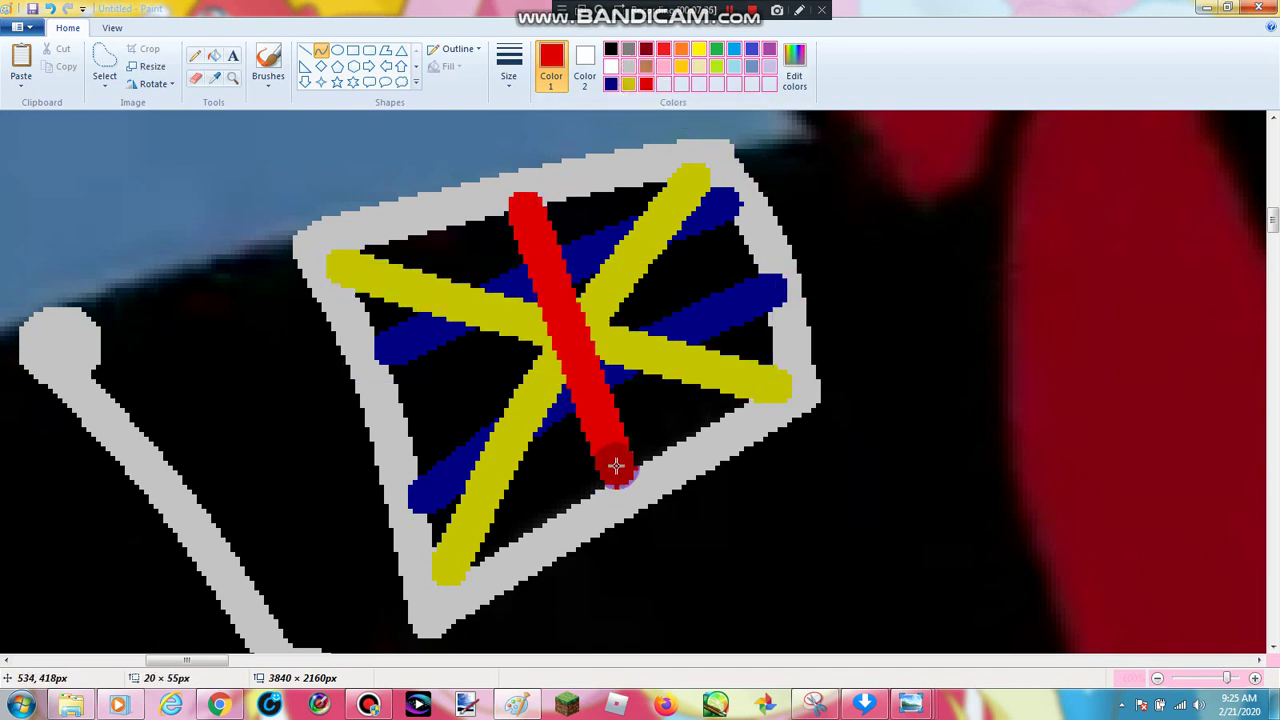
{"action": "left_click_drag", "start_coordinate": [401, 413], "coordinate": [757, 251]}
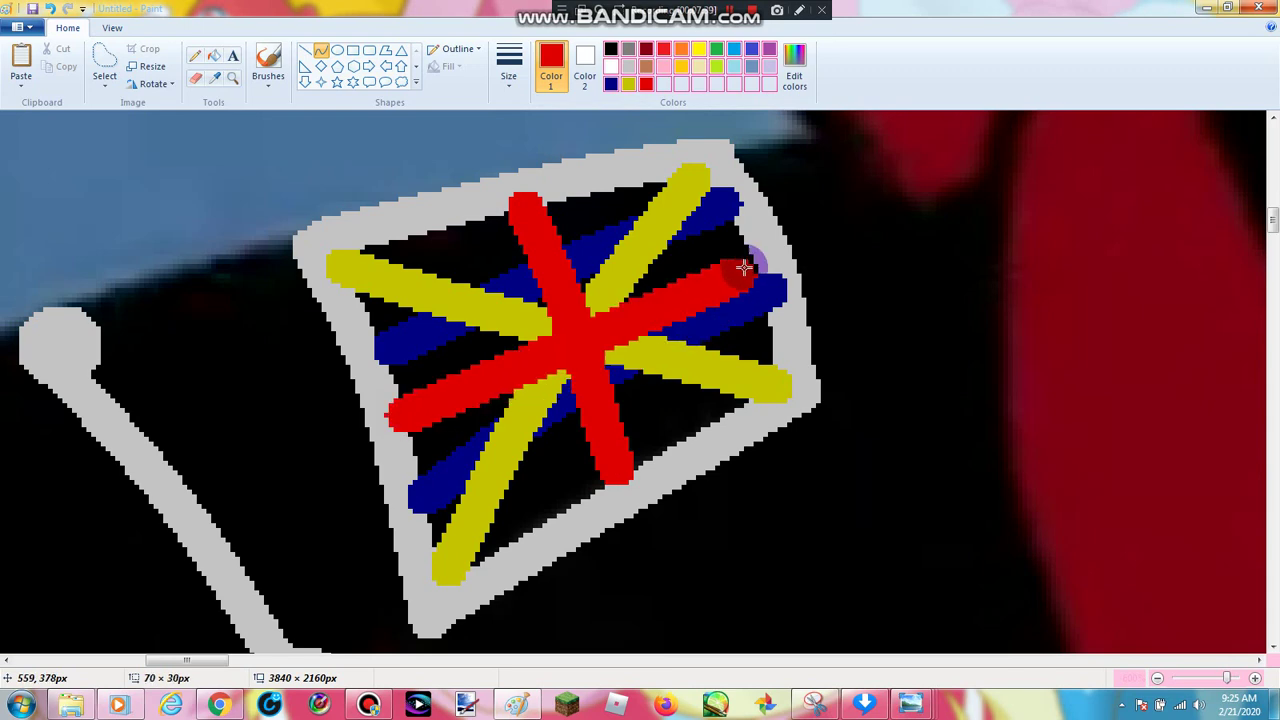
{"action": "left_click", "coordinate": [948, 215]}
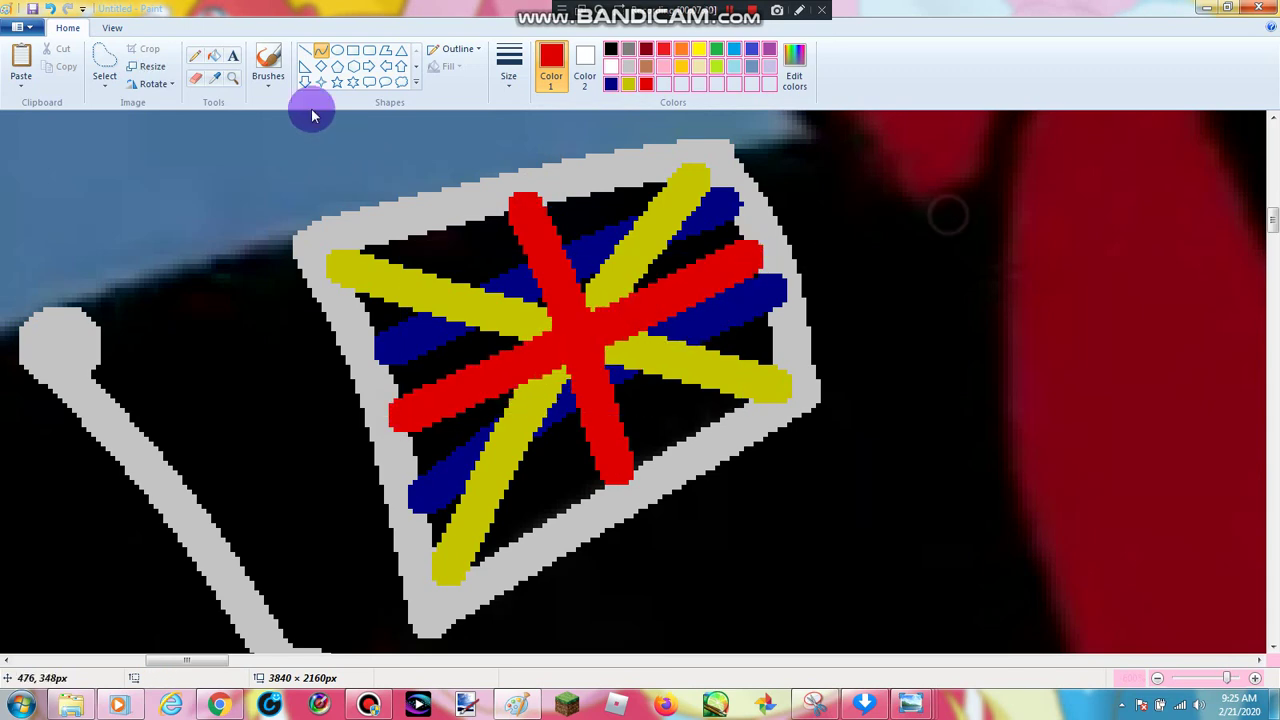
Shrink the canvas to 1392 × 828 px around the screenshot
{"action": "left_click", "coordinate": [229, 77]}
{"action": "right_click", "coordinate": [491, 245]}
{"action": "right_click", "coordinate": [494, 245]}
{"action": "right_click", "coordinate": [520, 234]}
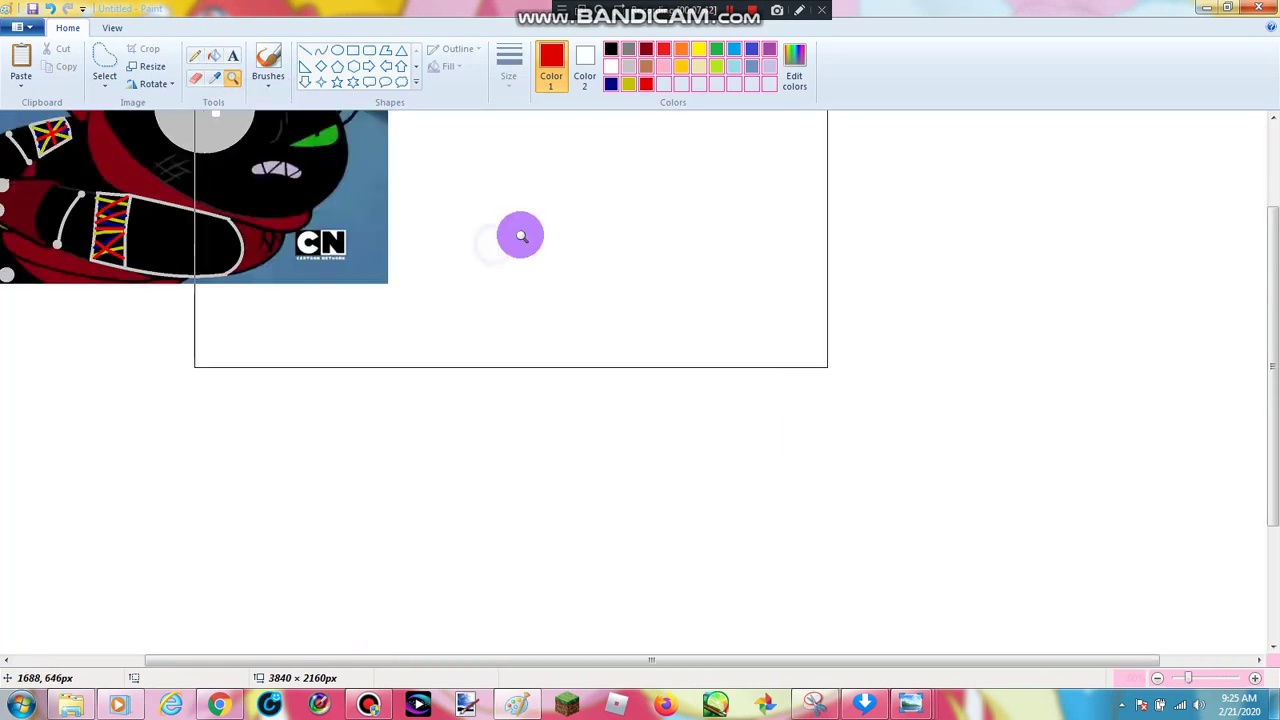
{"action": "right_click", "coordinate": [49, 297]}
{"action": "right_click", "coordinate": [342, 256]}
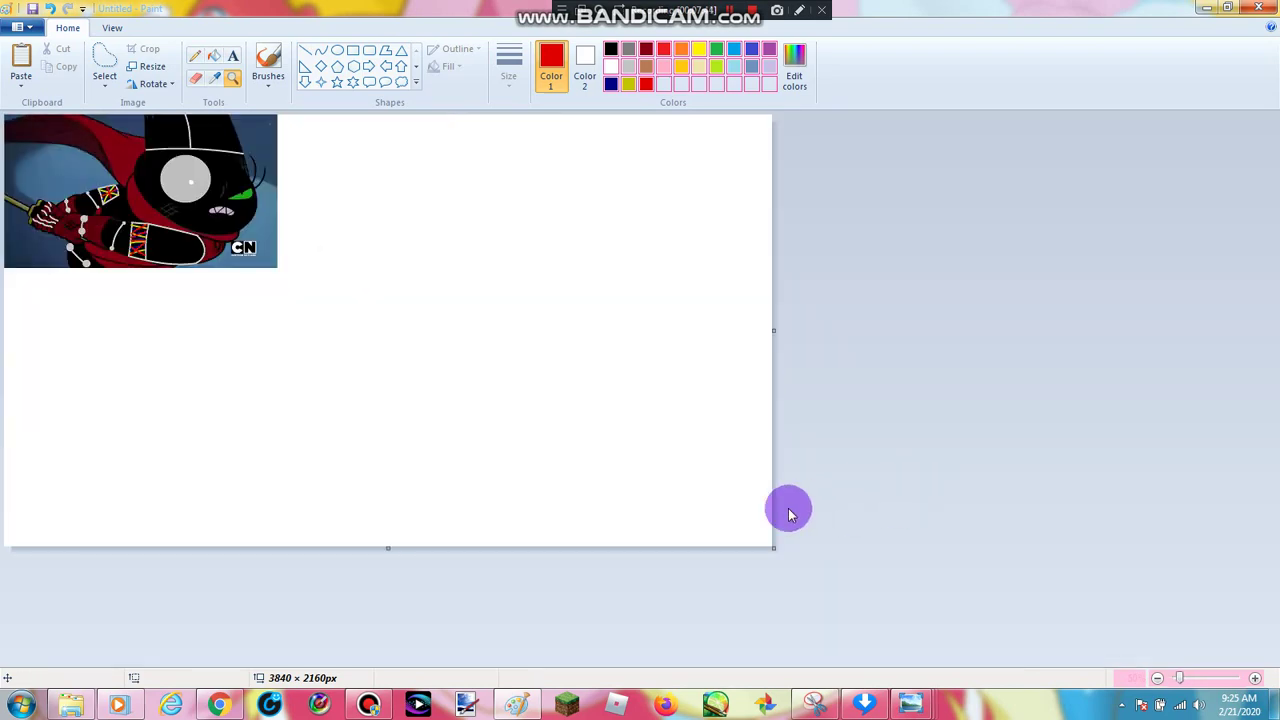
{"action": "left_click_drag", "start_coordinate": [774, 547], "coordinate": [283, 281]}
Trim the canvas to the screenshot's edges at 1367 × 768 px
{"action": "left_click", "coordinate": [235, 256]}
{"action": "left_click", "coordinate": [491, 426]}
{"action": "left_click", "coordinate": [1023, 543]}
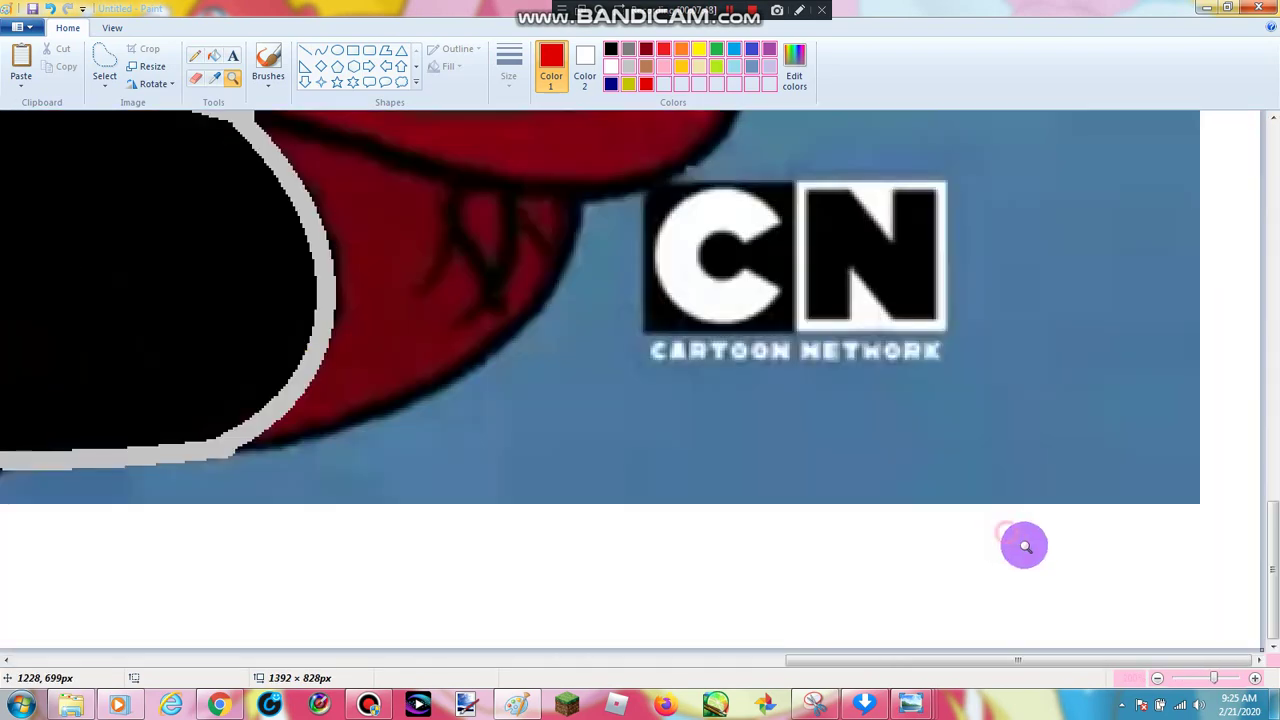
{"action": "left_click", "coordinate": [1040, 560]}
{"action": "left_click_drag", "start_coordinate": [1261, 648], "coordinate": [1179, 455]}
Activate the Text tool and set its color to a custom dark pink with RGB 204, 0, 102
{"action": "right_click", "coordinate": [771, 424]}
{"action": "right_click", "coordinate": [771, 424]}
{"action": "right_click", "coordinate": [772, 423]}
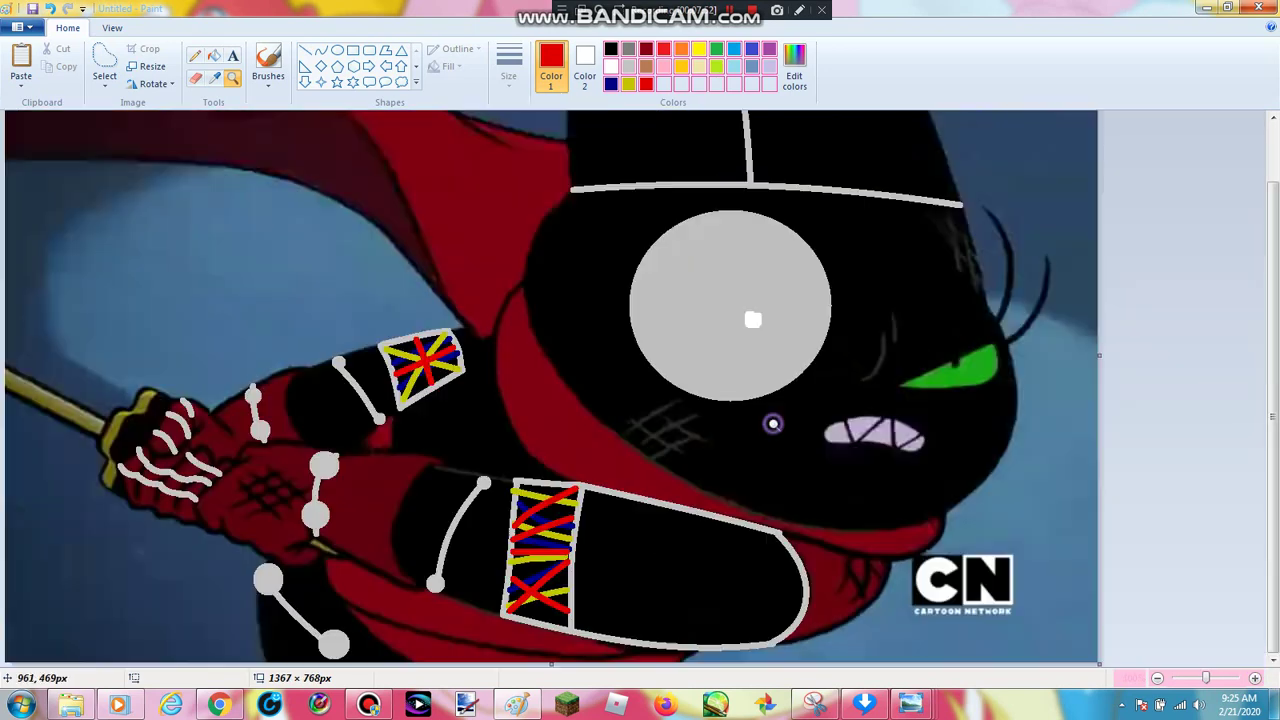
{"action": "right_click", "coordinate": [764, 424]}
{"action": "left_click", "coordinate": [122, 227]}
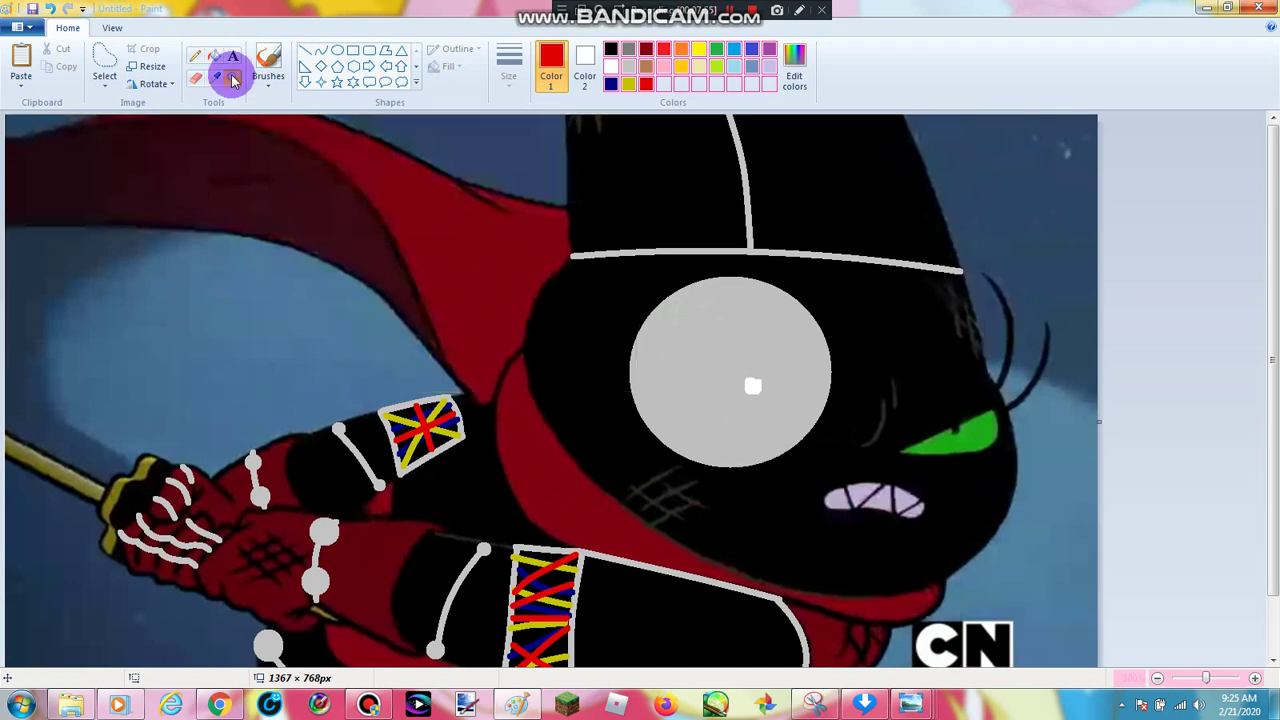
{"action": "left_click", "coordinate": [233, 55]}
{"action": "left_click", "coordinate": [794, 62]}
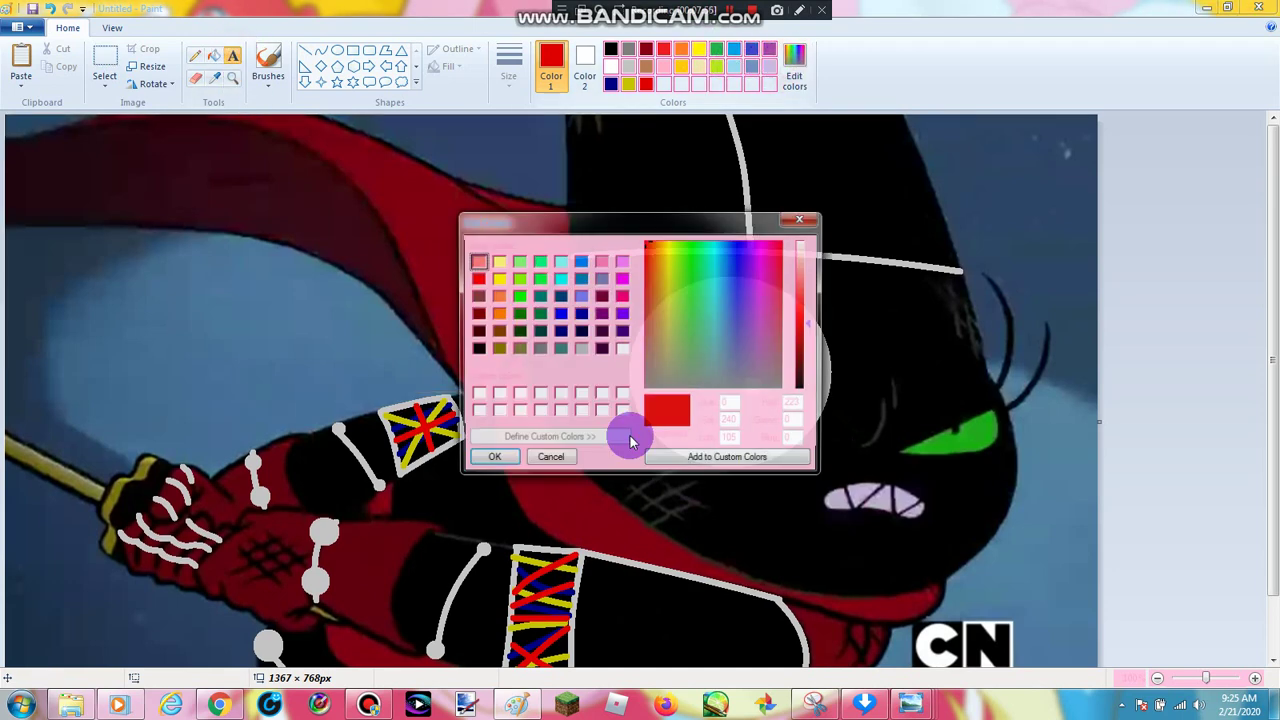
{"action": "left_click", "coordinate": [622, 296]}
{"action": "left_click", "coordinate": [808, 325]}
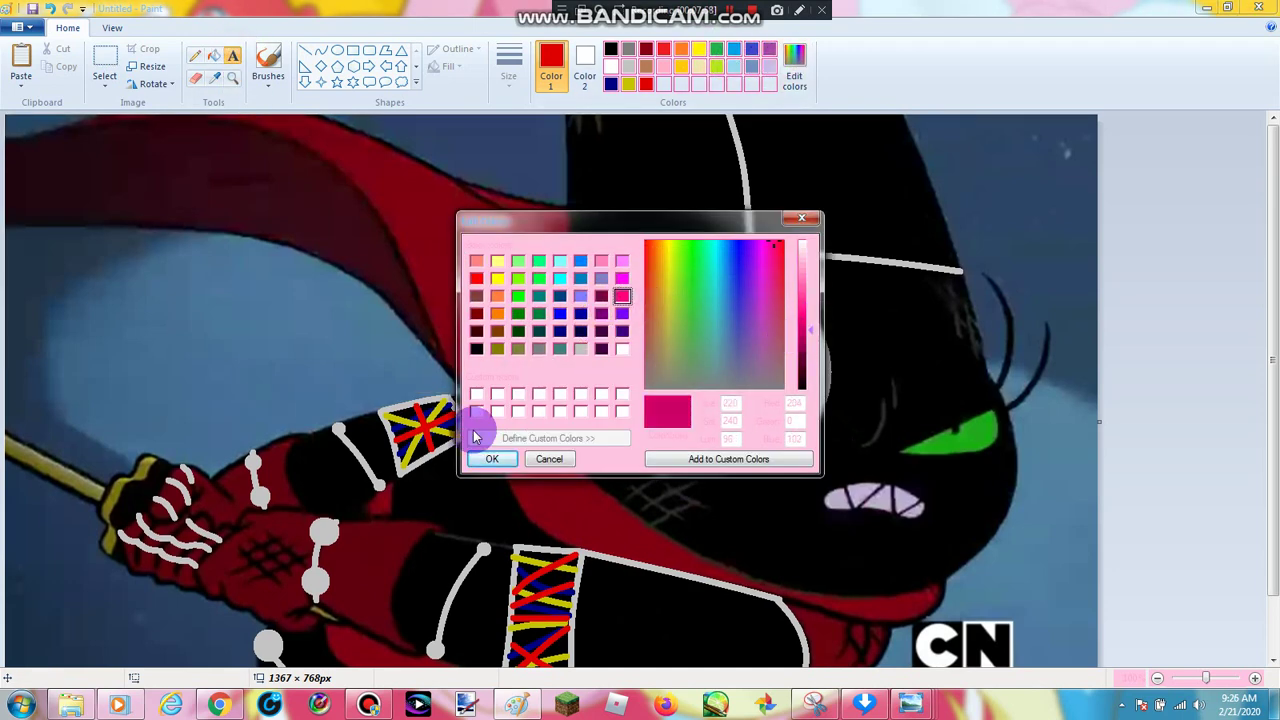
{"action": "left_click", "coordinate": [490, 458]}
Place a text box about 1333 × 83 px across the picture's upper edge and set its font to Segoe Print, size 72
{"action": "left_click_drag", "start_coordinate": [24, 130], "coordinate": [1095, 198]}
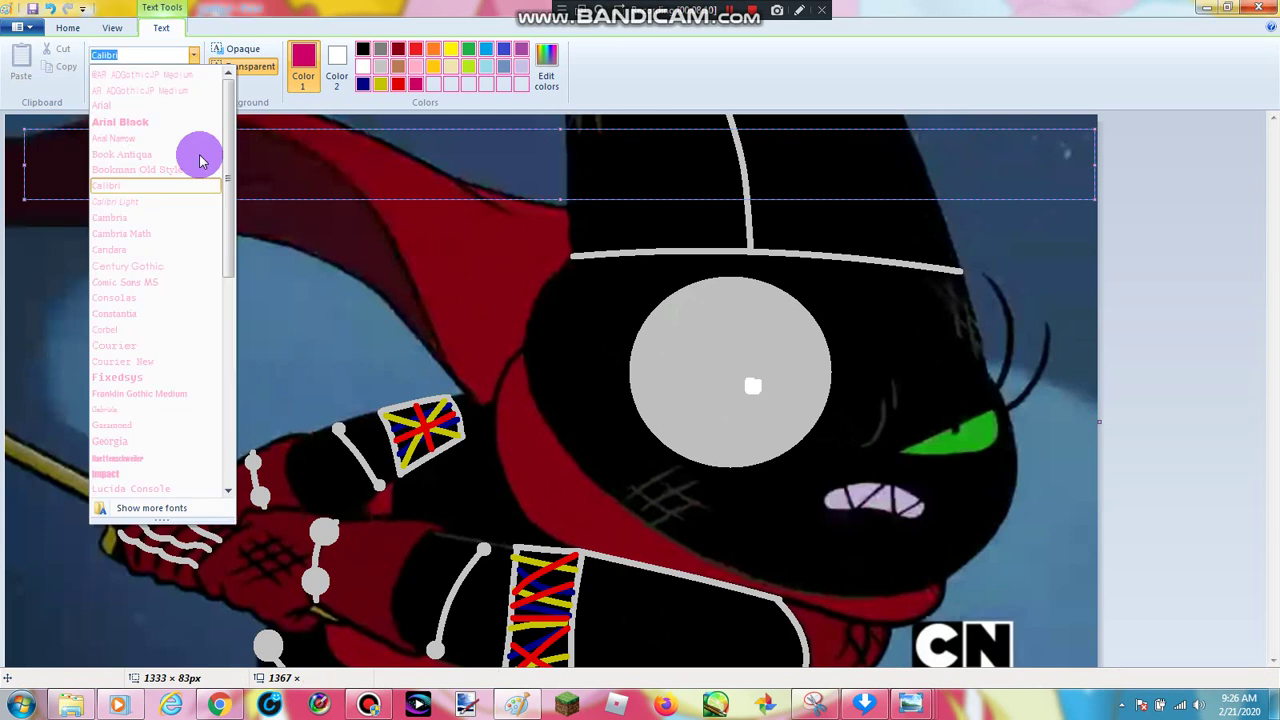
{"action": "scroll", "coordinate": [174, 315], "scroll_direction": "down", "scroll_amount": 6}
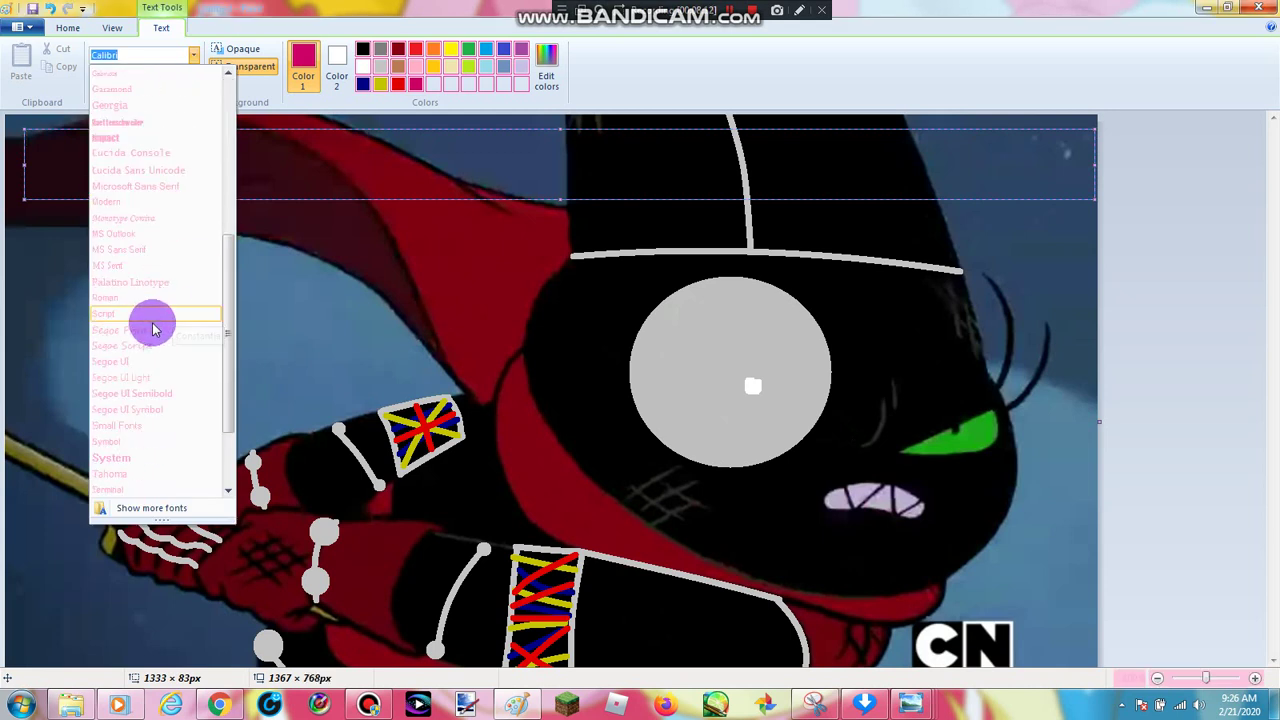
{"action": "left_click", "coordinate": [180, 305]}
{"action": "left_click", "coordinate": [117, 78]}
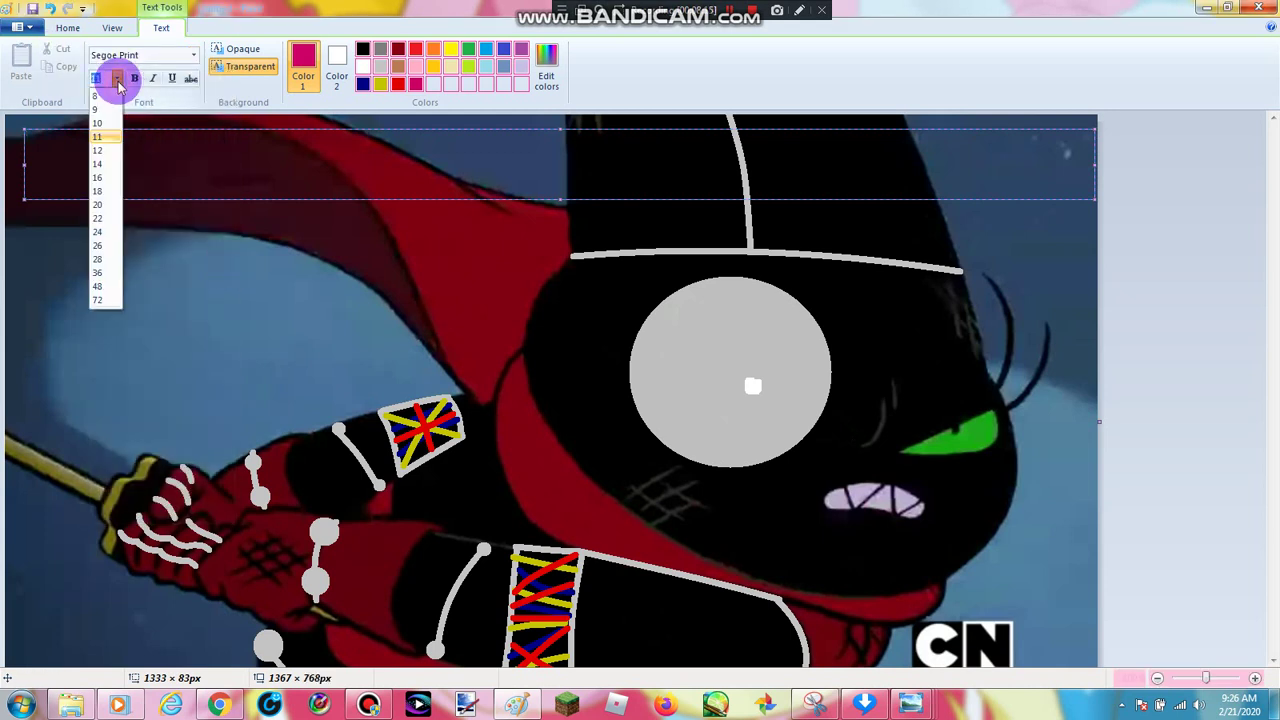
{"action": "left_click", "coordinate": [104, 300]}
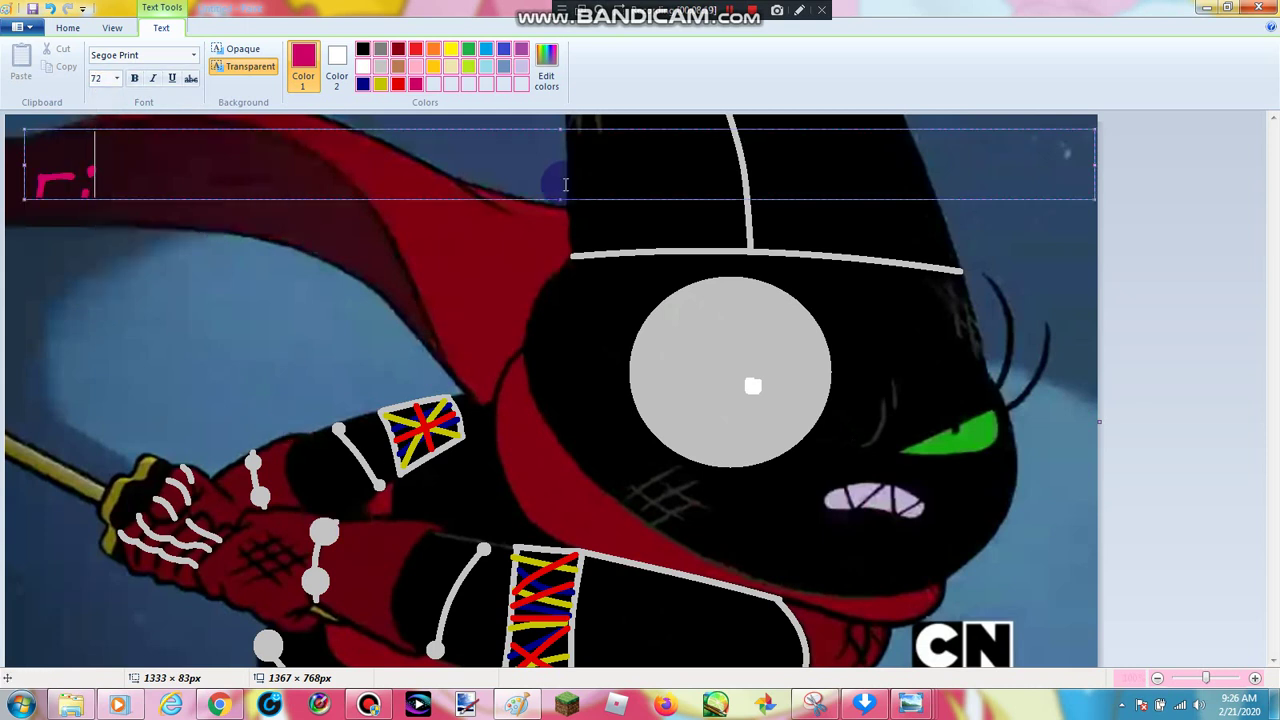
Enlarge the text box to about 1343 × 206 px and enter the title "Five Nights at Freddy's", indented with leading spaces
{"action": "left_click_drag", "start_coordinate": [559, 197], "coordinate": [534, 289]}
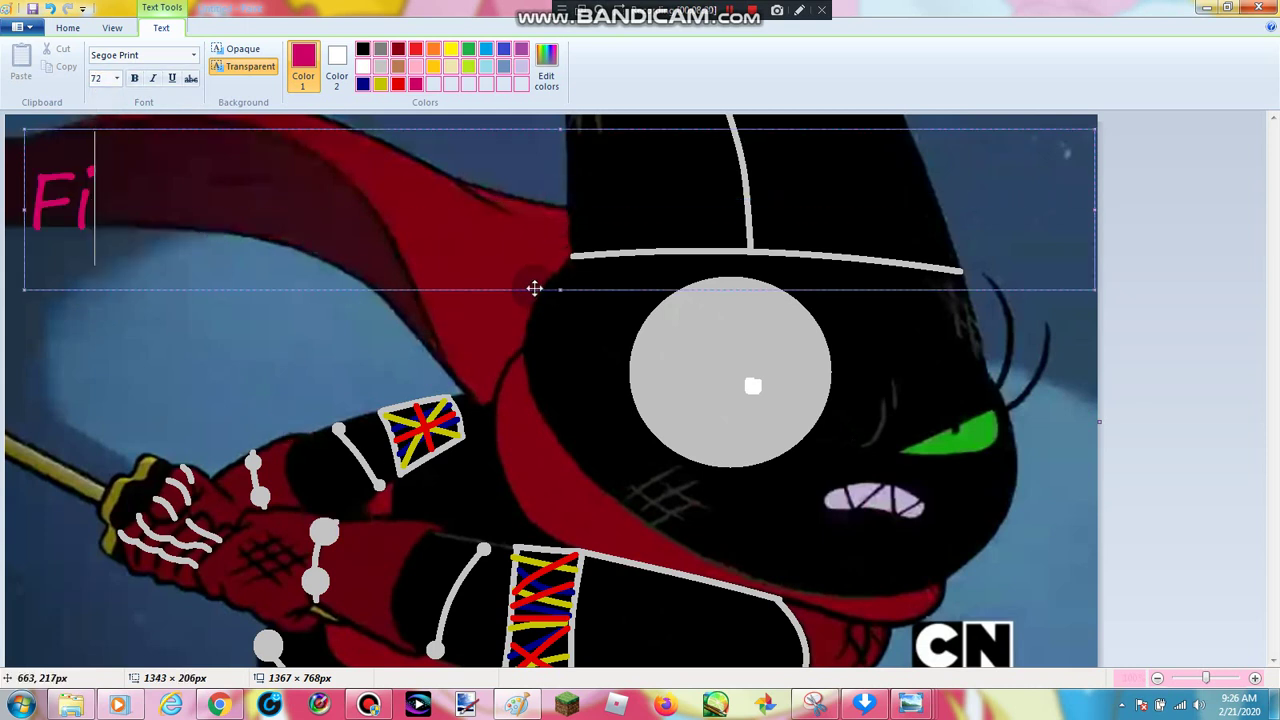
{"action": "type", "text": "Nights at"}
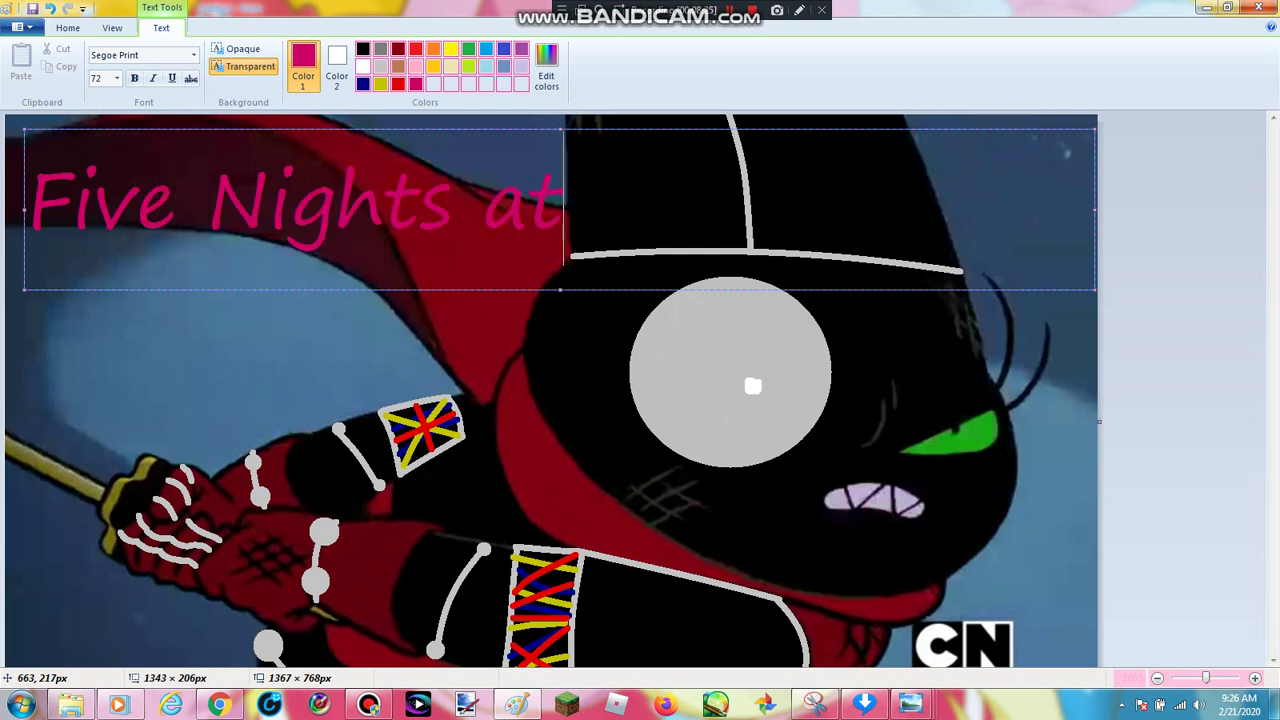
{"action": "type", "text": " Fredd"}
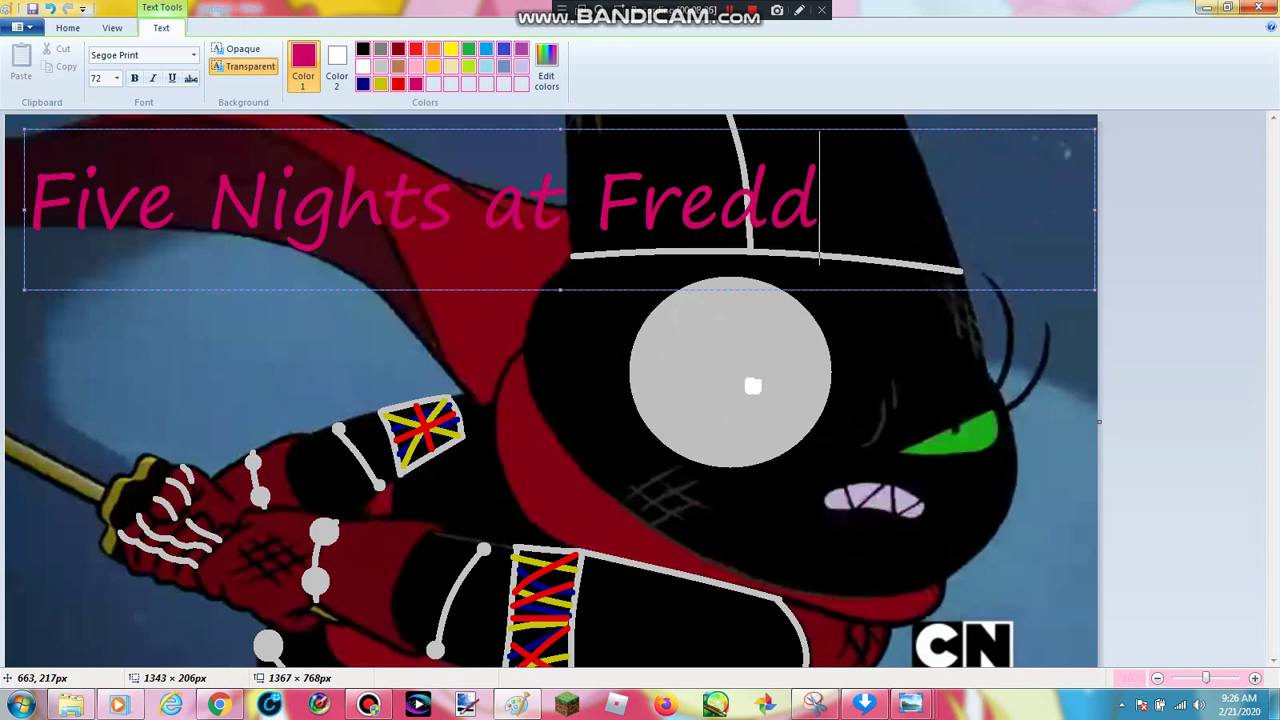
{"action": "type", "text": "y's"}
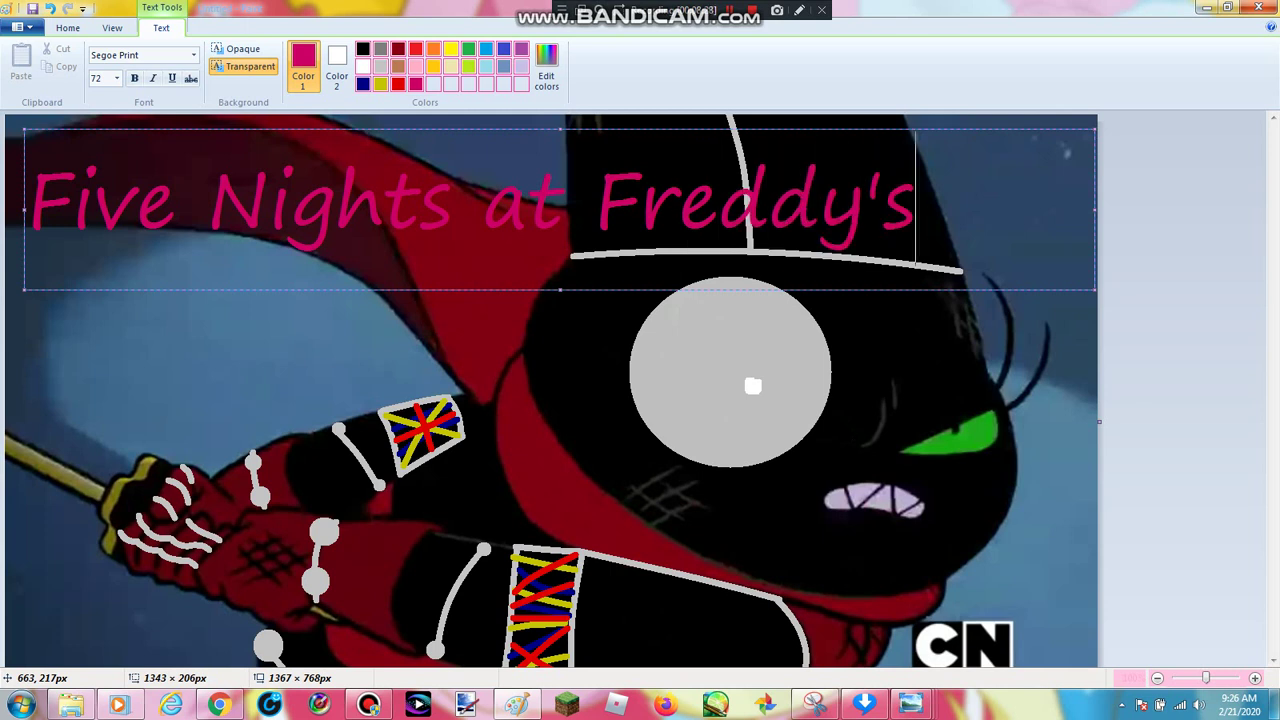
{"action": "key", "text": "Home"}
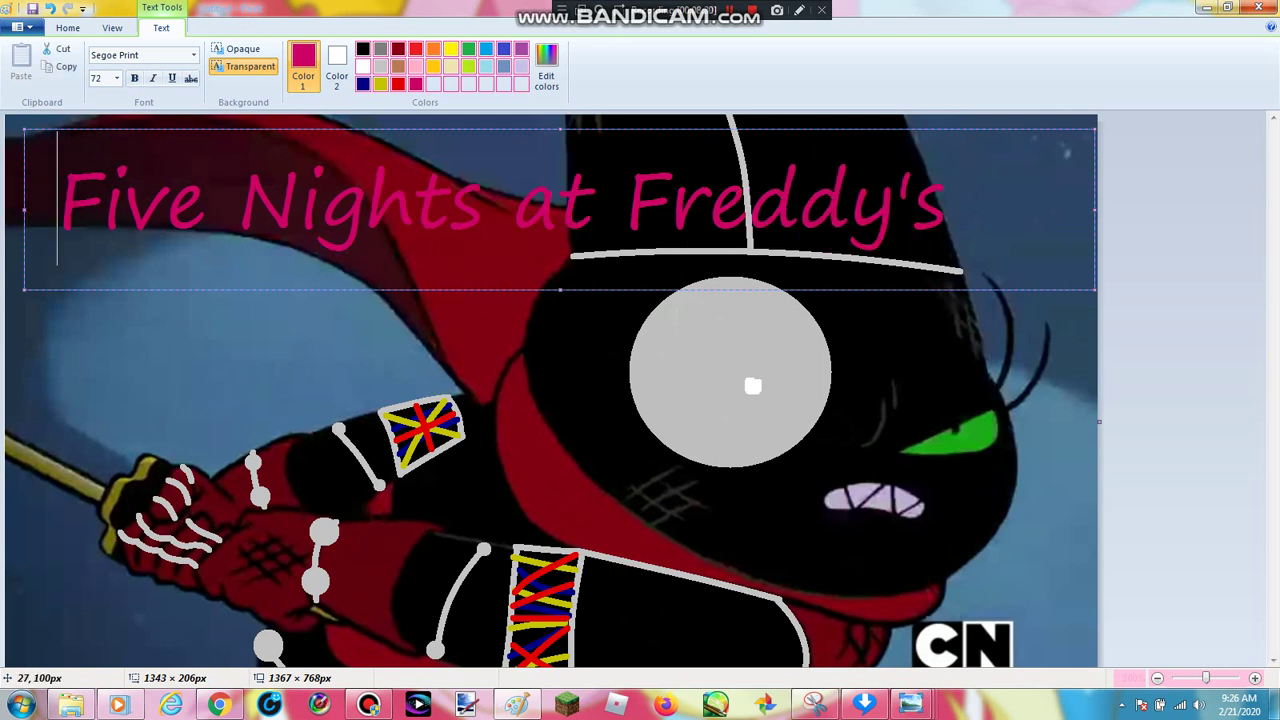
{"action": "key", "text": "BackSpace"}
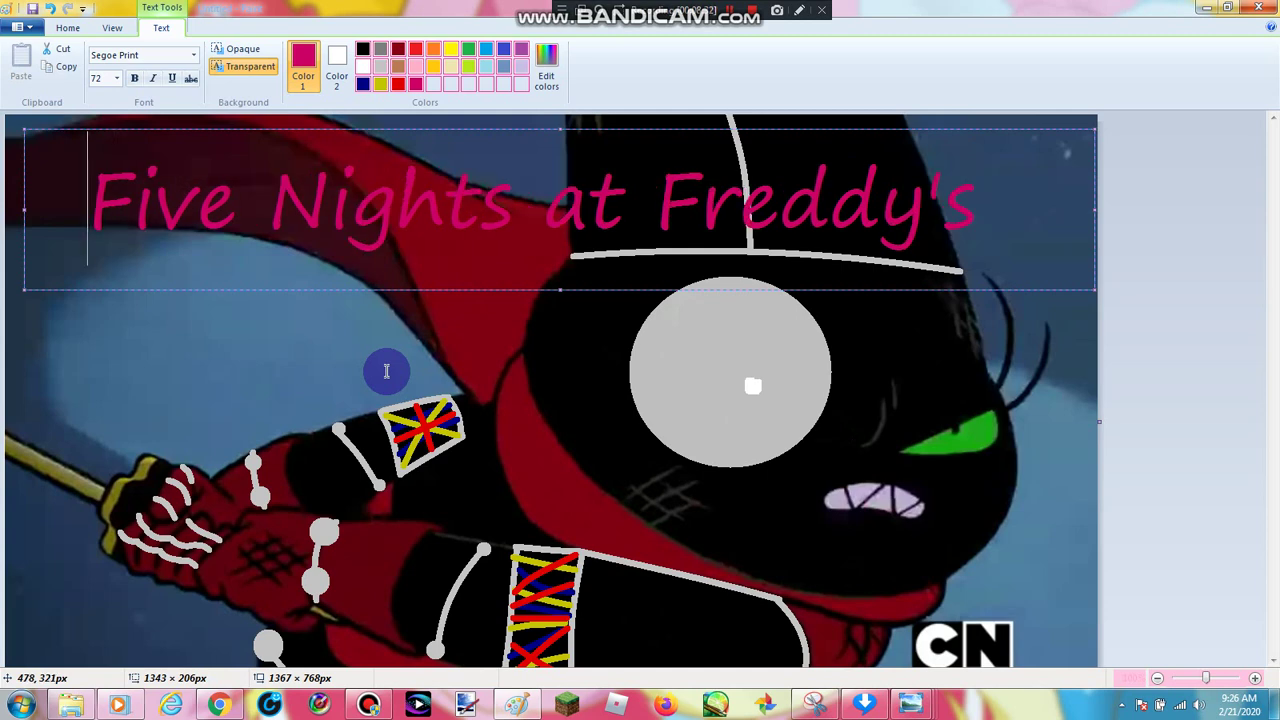
{"action": "left_click", "coordinate": [386, 371]}
Add a text box about 1291 × 141 px along the picture's lower edge reading "FNaF and MMHoPH", indented with leading spaces
{"action": "scroll", "coordinate": [386, 371], "scroll_direction": "down", "scroll_amount": 2}
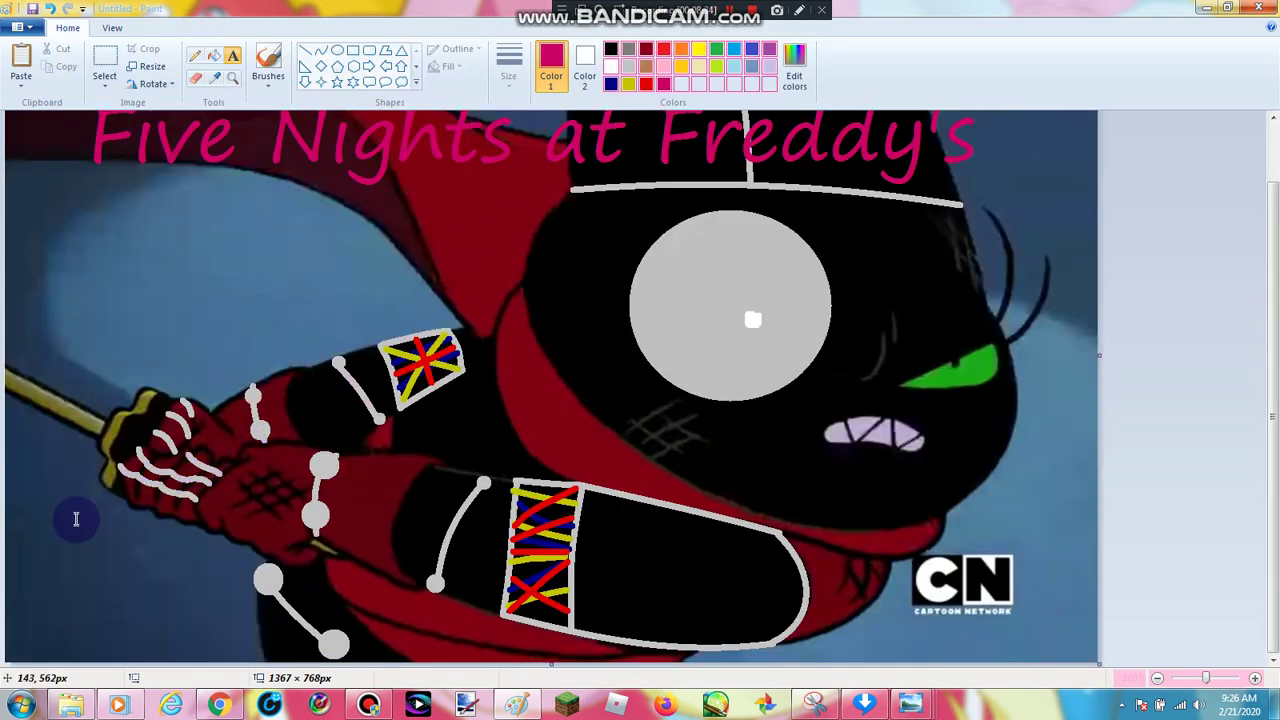
{"action": "left_click", "coordinate": [39, 533]}
{"action": "left_click_drag", "start_coordinate": [39, 533], "coordinate": [1064, 626]}
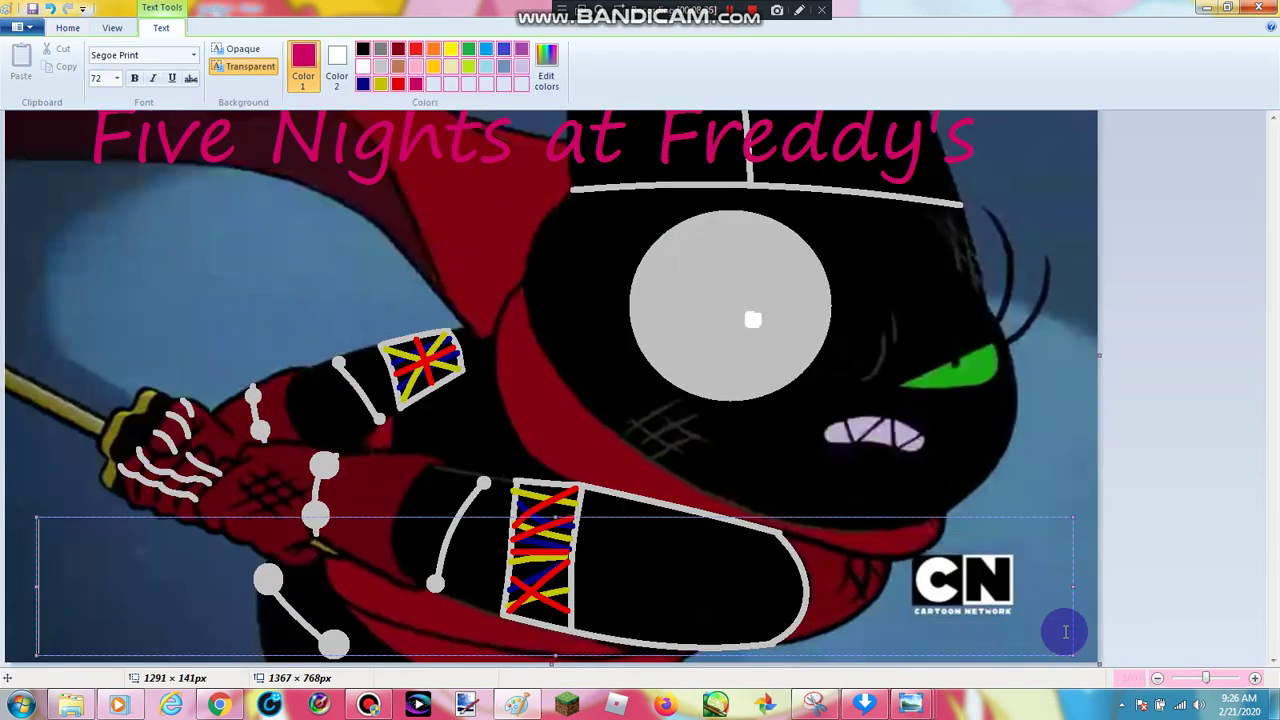
{"action": "type", "text": "FNaF"}
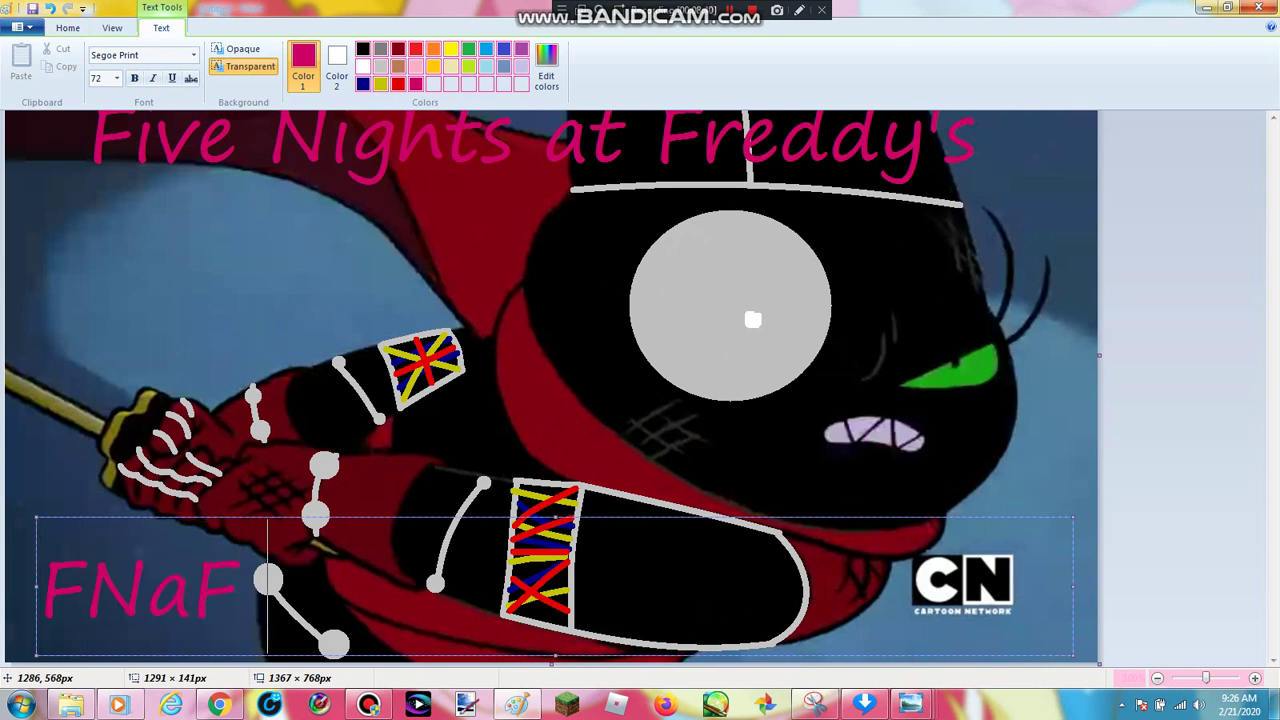
{"action": "type", "text": " and MM"}
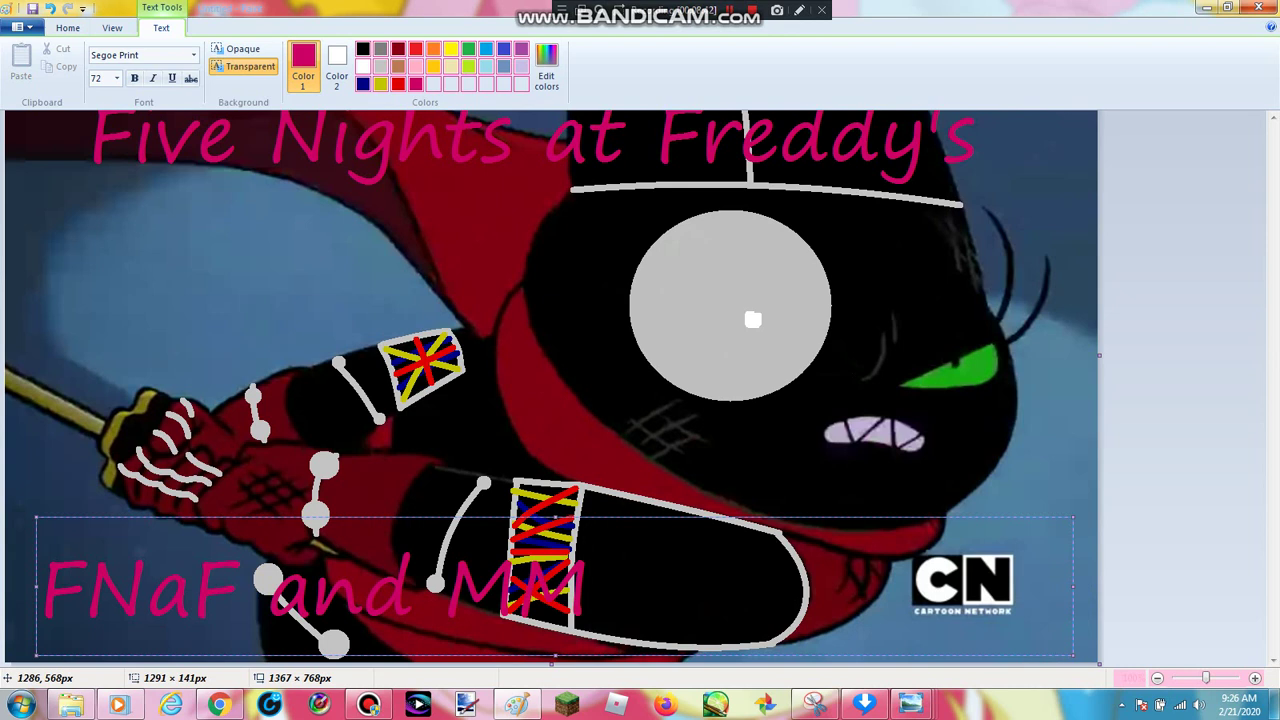
{"action": "type", "text": "HoPH"}
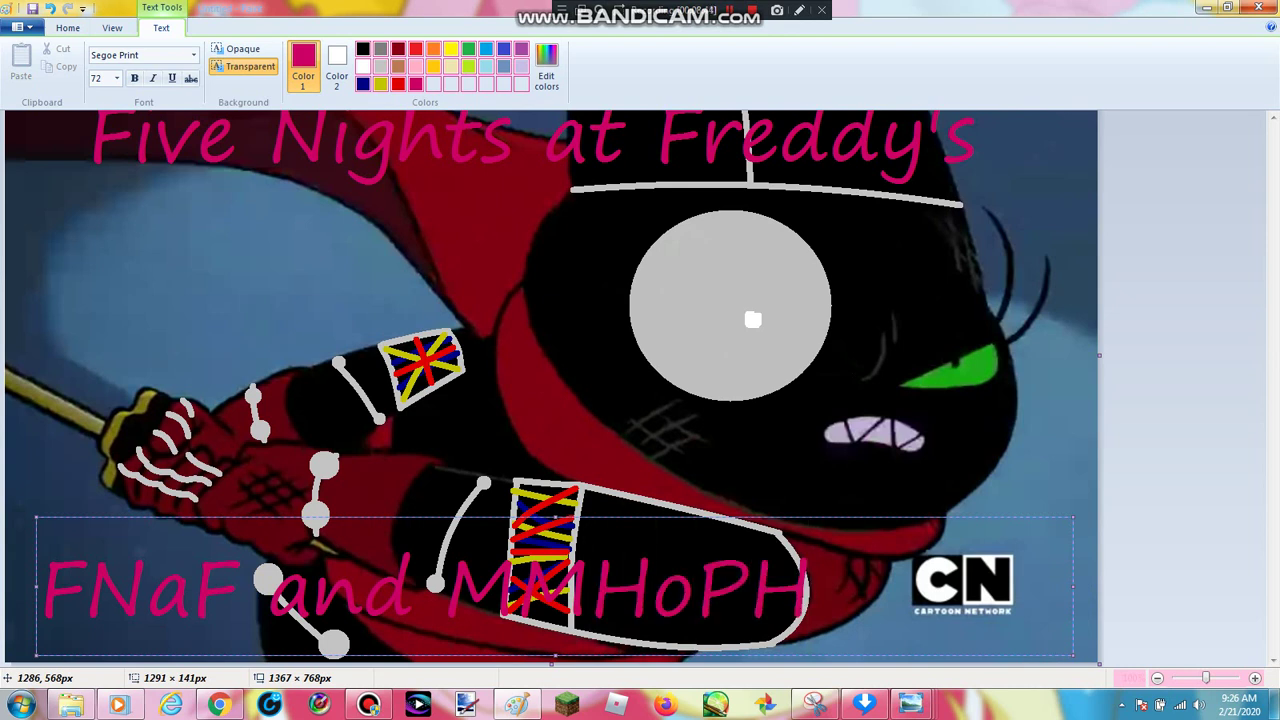
{"action": "key", "text": "Left"}
{"action": "key", "text": "Left"}
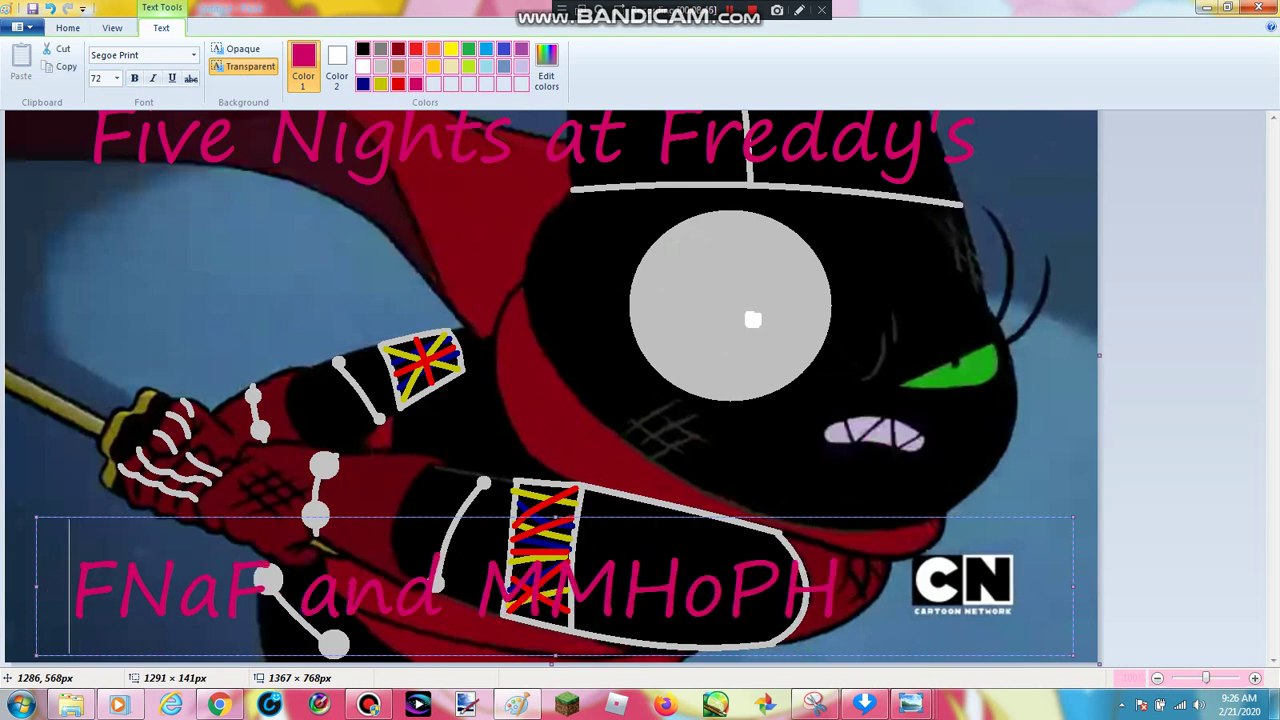
{"action": "left_click", "coordinate": [746, 325]}
{"action": "left_click", "coordinate": [745, 323]}
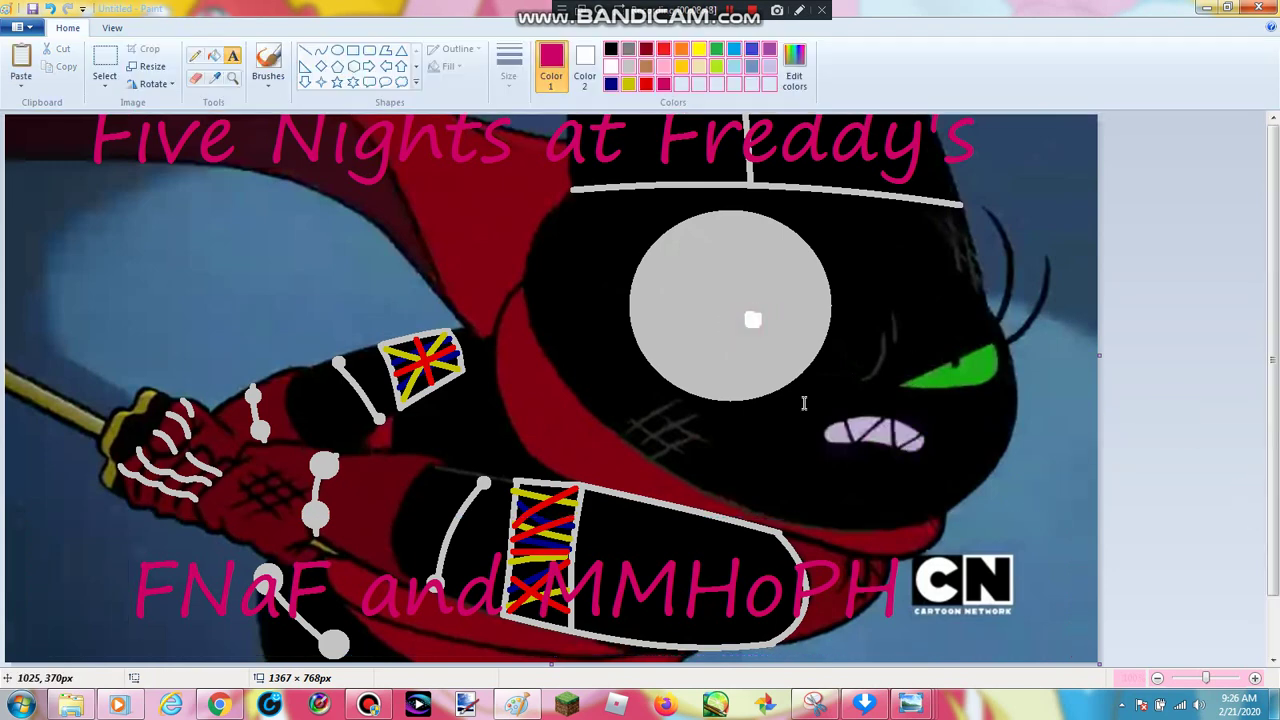
Save the picture as a PNG file named "FNaF and MMHoPH"
{"action": "scroll", "coordinate": [745, 323], "scroll_direction": "up", "scroll_amount": 1}
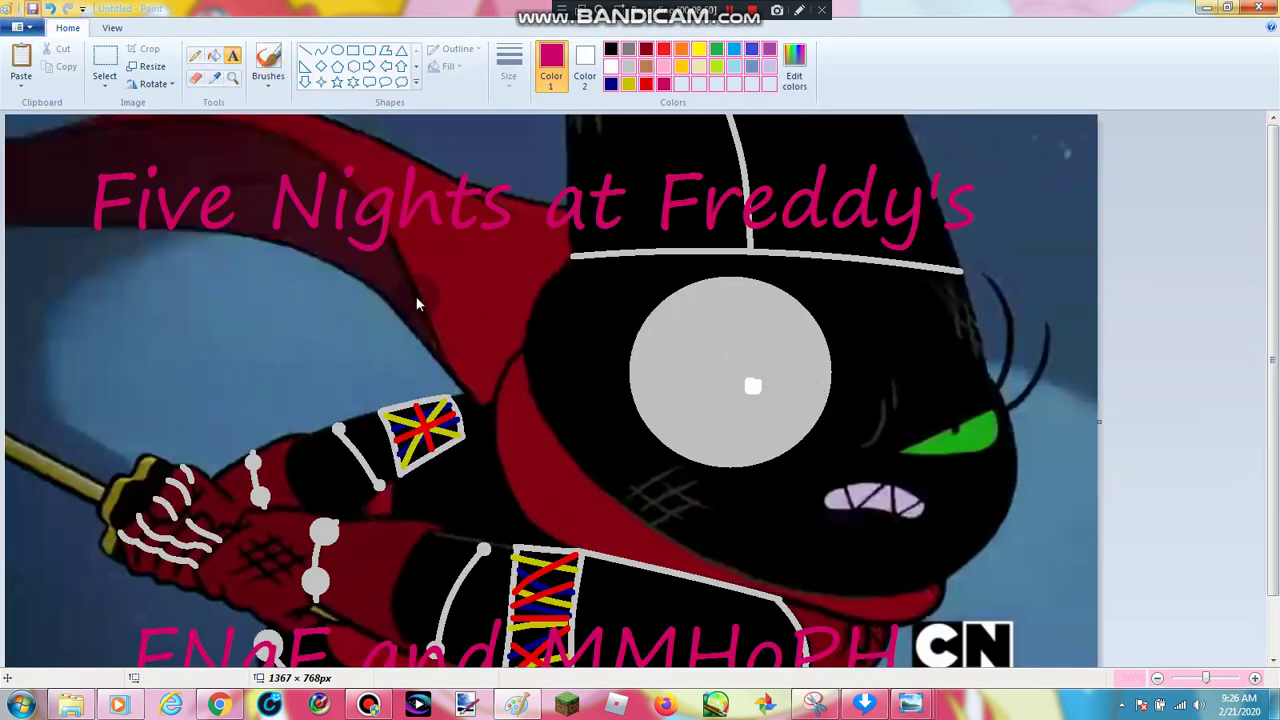
{"action": "key", "text": "ctrl+s"}
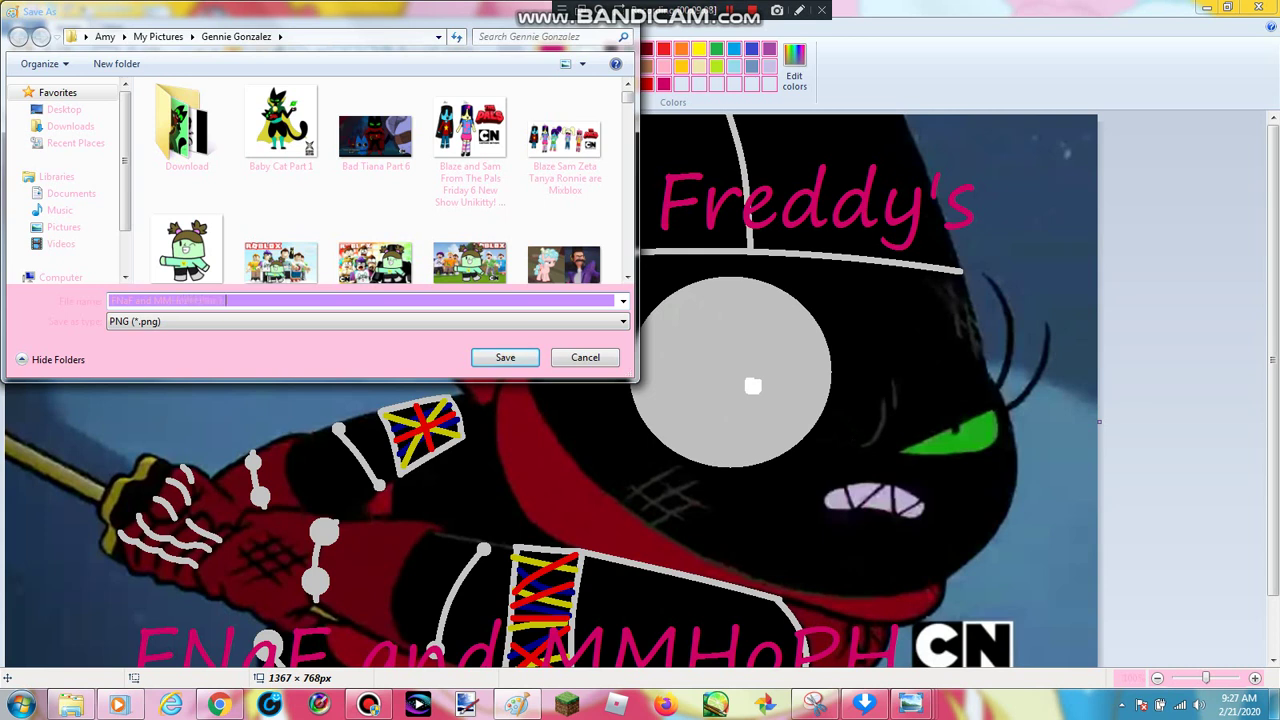
{"action": "key", "text": "Return"}
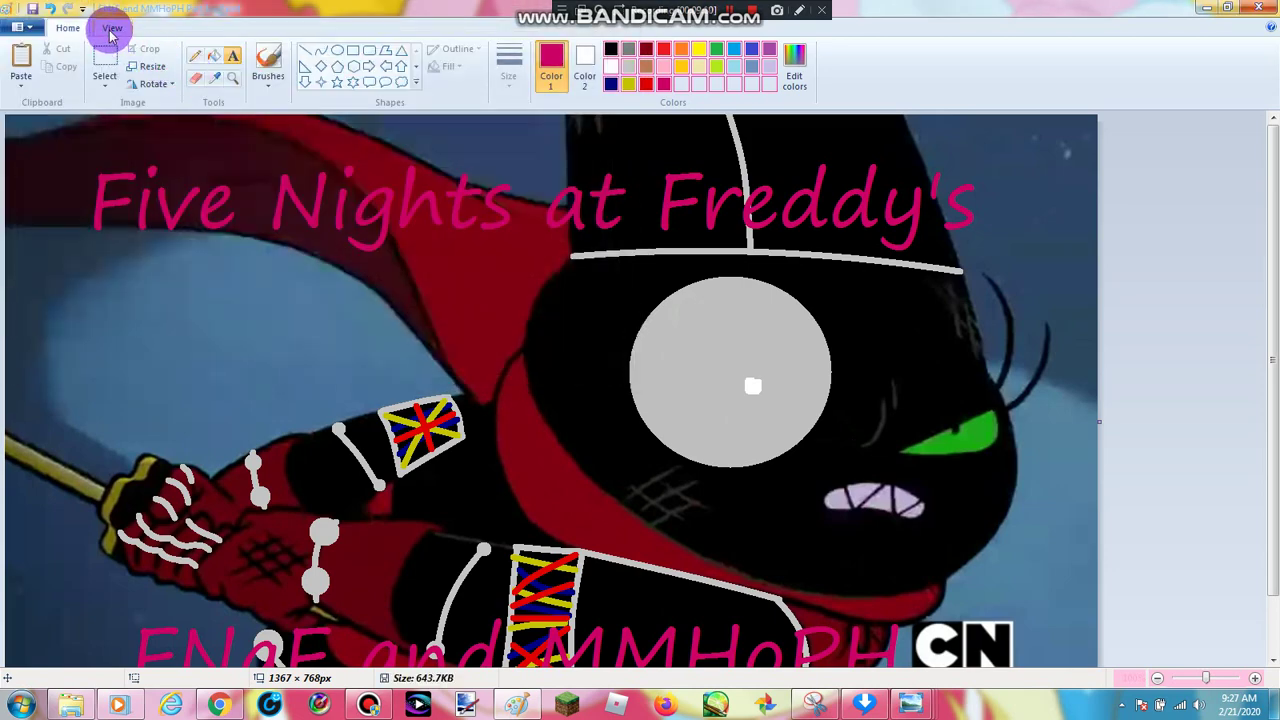